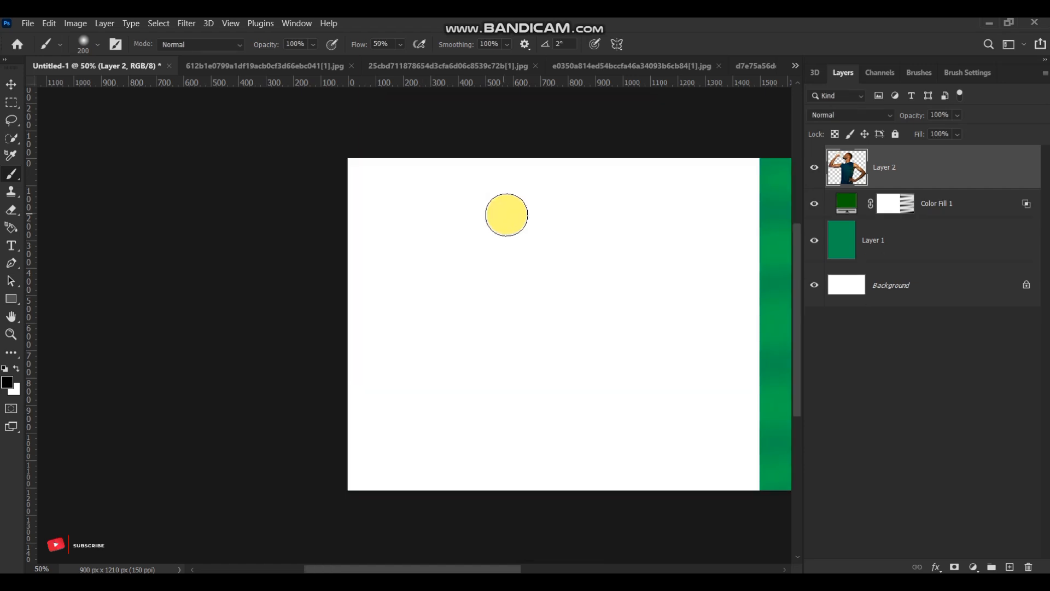
# Undo the previous canvas extension and widen the canvas to 1350 px, adding the new area only on the artwork's right side.
pyautogui.hotkey('ctrl', 'z')
pyautogui.hotkey('ctrl', 'alt', 'i')
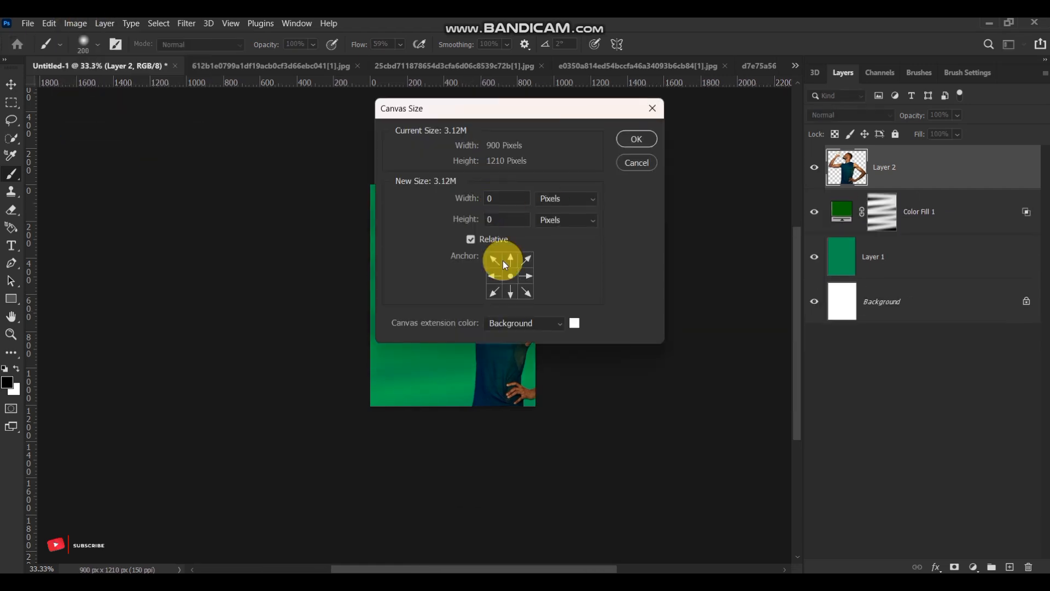
pyautogui.moveTo(504, 196); pyautogui.dragTo(461, 207)
pyautogui.write('3')
pyautogui.press('Return')
# Stretch the green background on Layer 1 horizontally to cover the added canvas area.
pyautogui.click(879, 220)
pyautogui.click(888, 255)
pyautogui.hotkey('ctrl', 't')
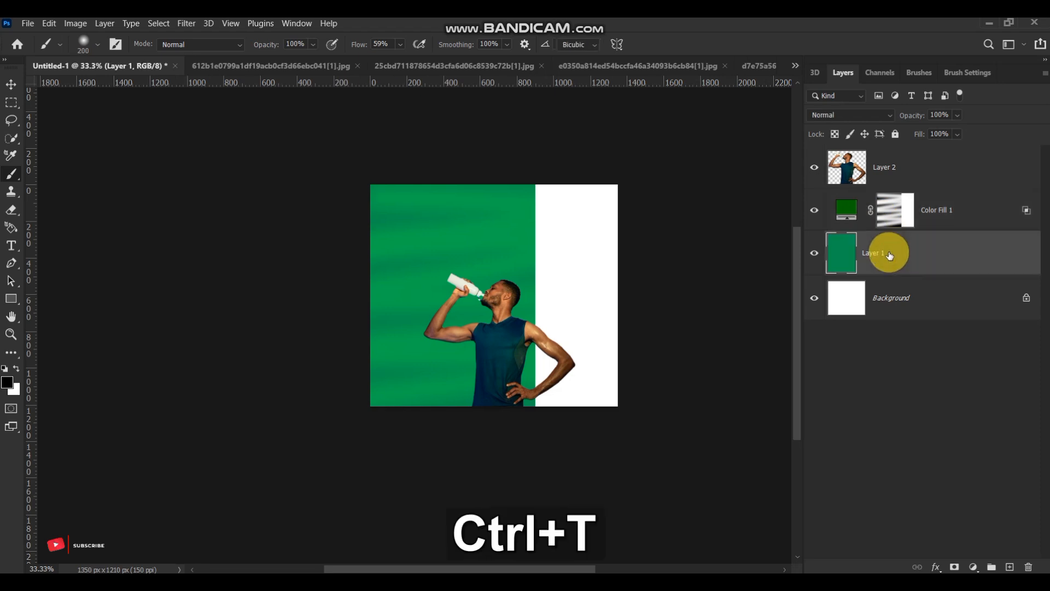
pyautogui.moveTo(535, 302); pyautogui.dragTo(613, 309)
pyautogui.press('Return')
# Scale the man on Layer 2 to about 111% and move him to the right edge of the canvas.
pyautogui.click(963, 167)
pyautogui.hotkey('ctrl', 't')
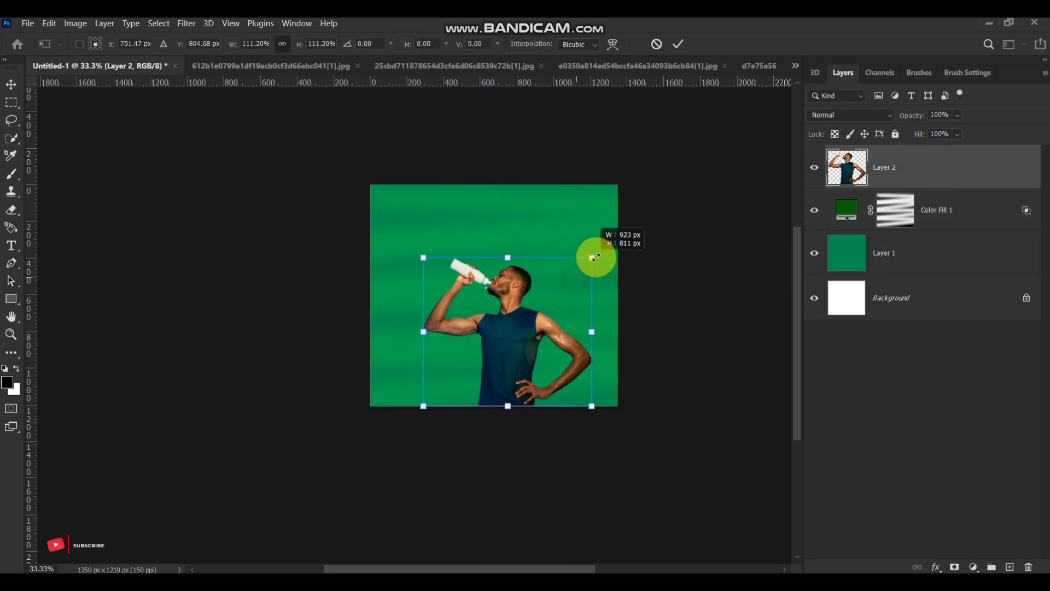
pyautogui.moveTo(525, 344); pyautogui.dragTo(590, 343)
pyautogui.press('Return')
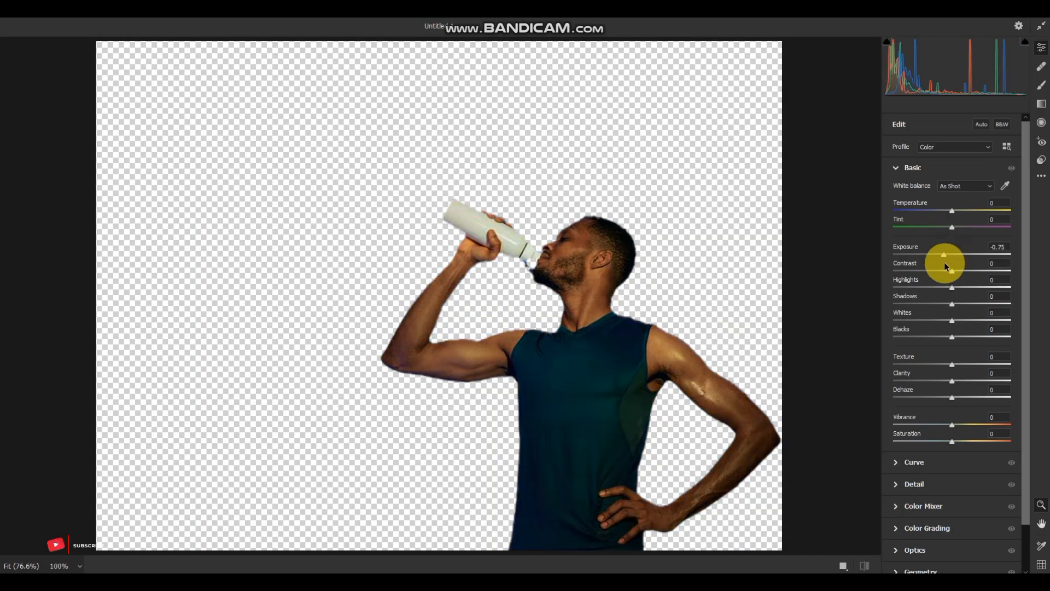
# Adjust the man in Camera Raw: Exposure +0.30, Contrast +25, Highlights +8, Shadows -19, Whites -21, Blacks +33, Texture +42, Clarity +17.
pyautogui.moveTo(945, 263); pyautogui.dragTo(956, 259)
pyautogui.moveTo(952, 271); pyautogui.dragTo(966, 273)
pyautogui.moveTo(952, 287); pyautogui.dragTo(957, 290)
pyautogui.moveTo(952, 305); pyautogui.dragTo(940, 322)
pyautogui.moveTo(952, 337); pyautogui.dragTo(983, 340)
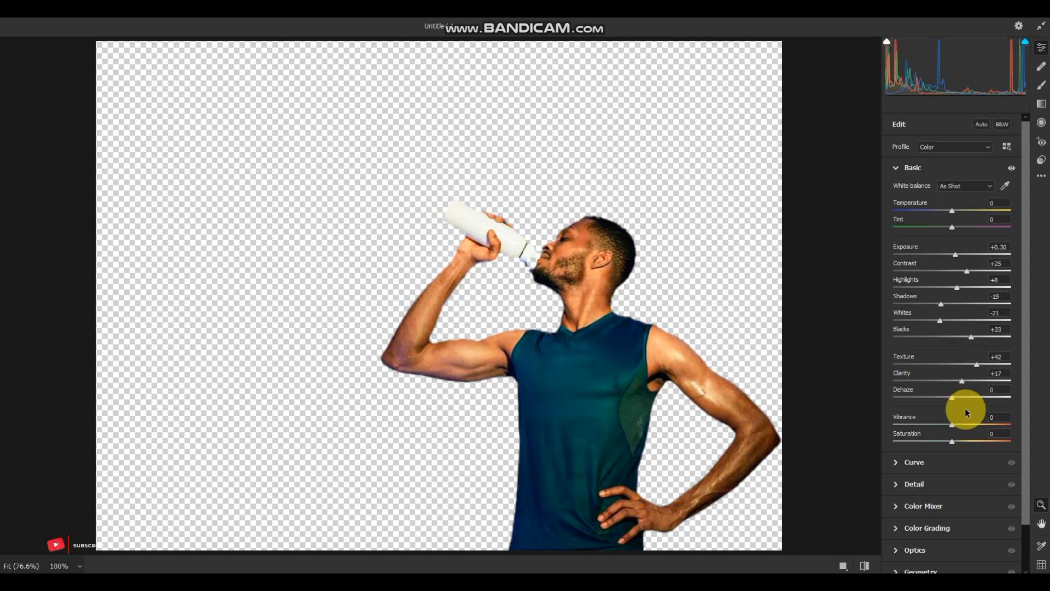
pyautogui.press('Return')
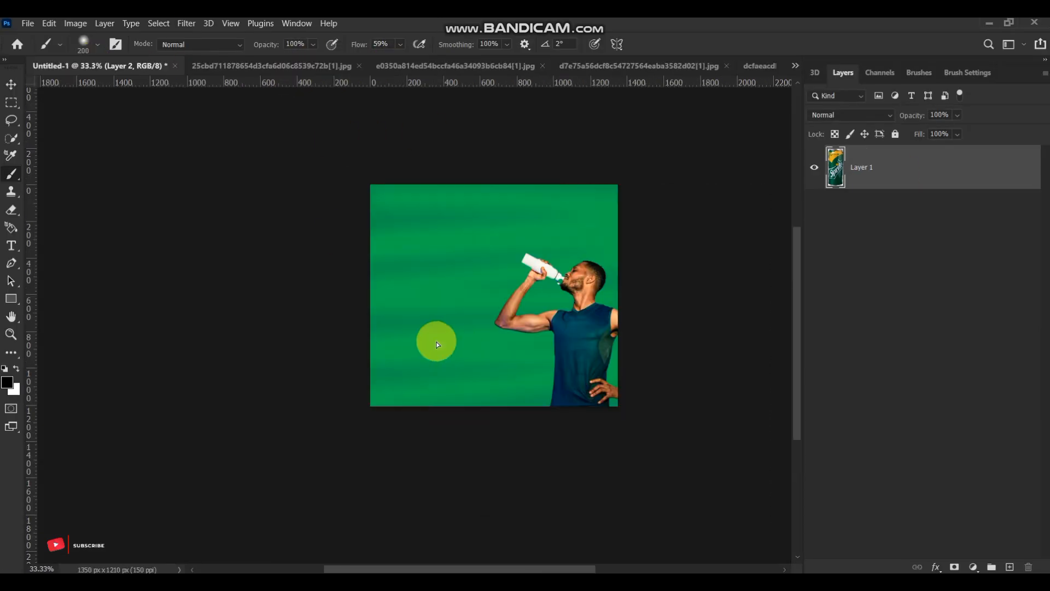
# Paste the Sprite can, scale and place it to the left of the man, and duplicate its layer.
pyautogui.hotkey('ctrl', 'v')
pyautogui.hotkey('ctrl', 't')
pyautogui.moveTo(433, 339); pyautogui.dragTo(481, 317)
pyautogui.press('Return')
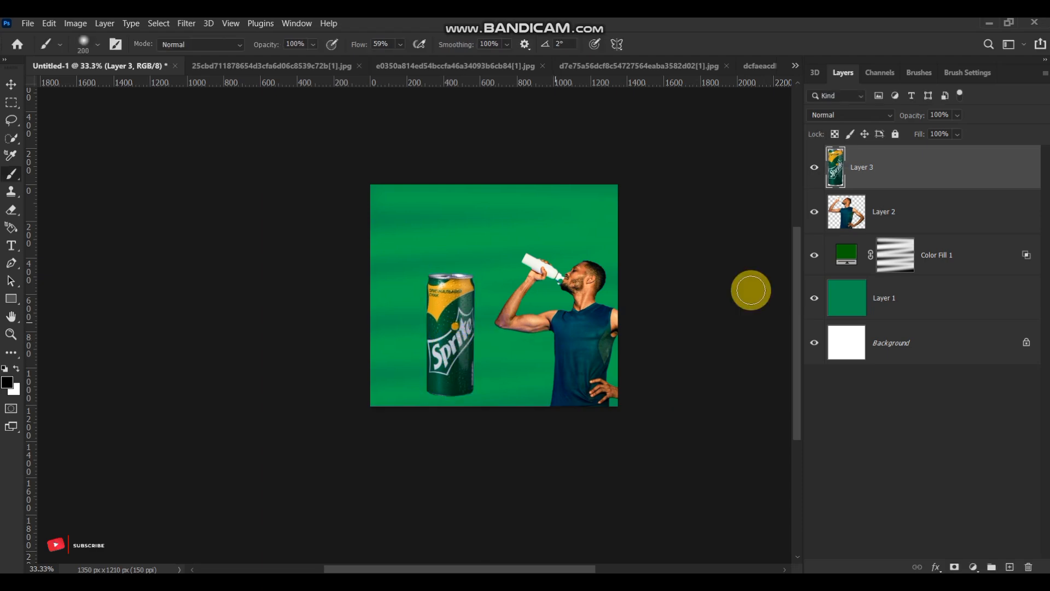
pyautogui.hotkey('ctrl', 'j')
# Select the white bottle in the man's hand on Layer 2 with the Quick Selection tool.
pyautogui.click(880, 256)
pyautogui.hotkey('ctrl', '+')
pyautogui.hotkey('ctrl', '+')
pyautogui.hotkey('ctrl', '+')
pyautogui.hotkey('ctrl', '+')
pyautogui.hotkey('ctrl', '+')
pyautogui.press('w')
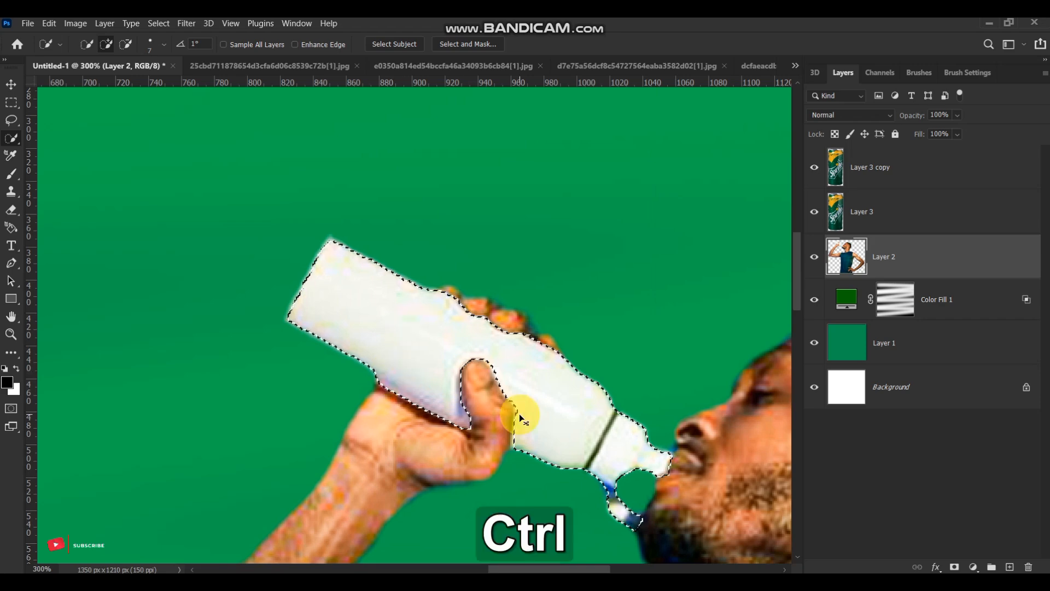
pyautogui.hotkey('ctrl', 'z')
# Expand the bottle selection slightly, delete the bottle from Layer 2 and deselect.
pyautogui.click(159, 23)
pyautogui.click(340, 241)
pyautogui.press('Return')
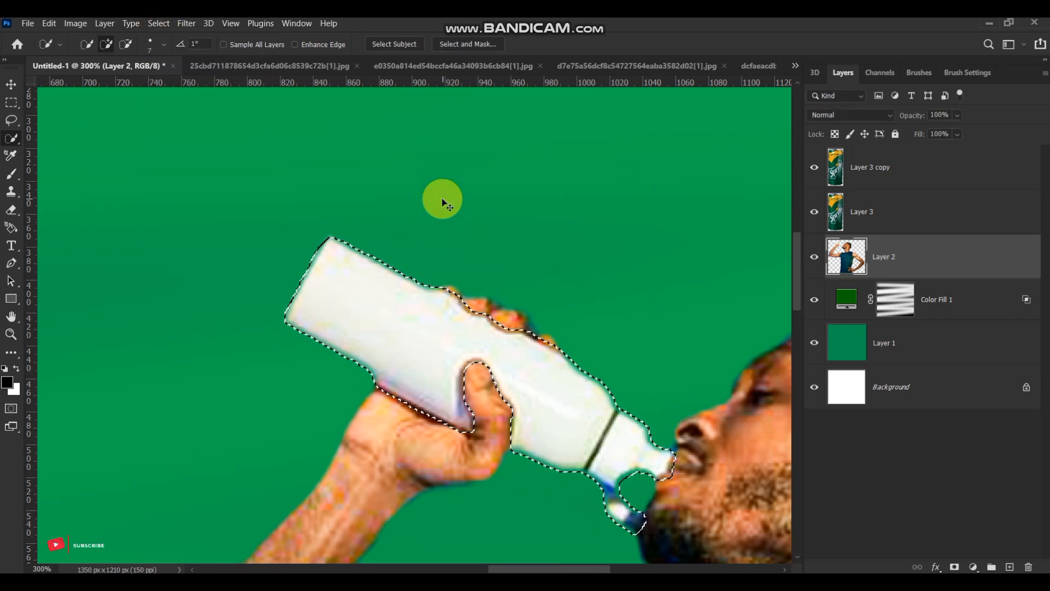
pyautogui.press('Delete')
pyautogui.hotkey('ctrl', 'd')
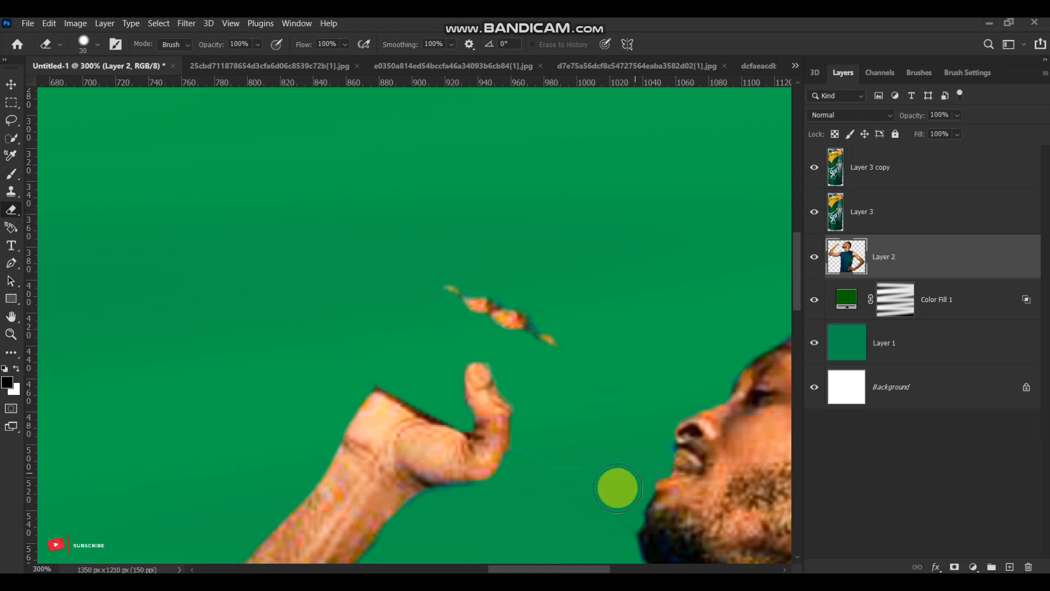
# Shrink the duplicate Sprite can to about 27%, rotate it about 117° and place it in the man's raised hand.
pyautogui.hotkey('ctrl', '-')
pyautogui.hotkey('ctrl', '-')
pyautogui.click(875, 175)
pyautogui.hotkey('ctrl', 't')
pyautogui.moveTo(175, 452); pyautogui.dragTo(395, 251)
pyautogui.moveTo(453, 155); pyautogui.dragTo(366, 375)
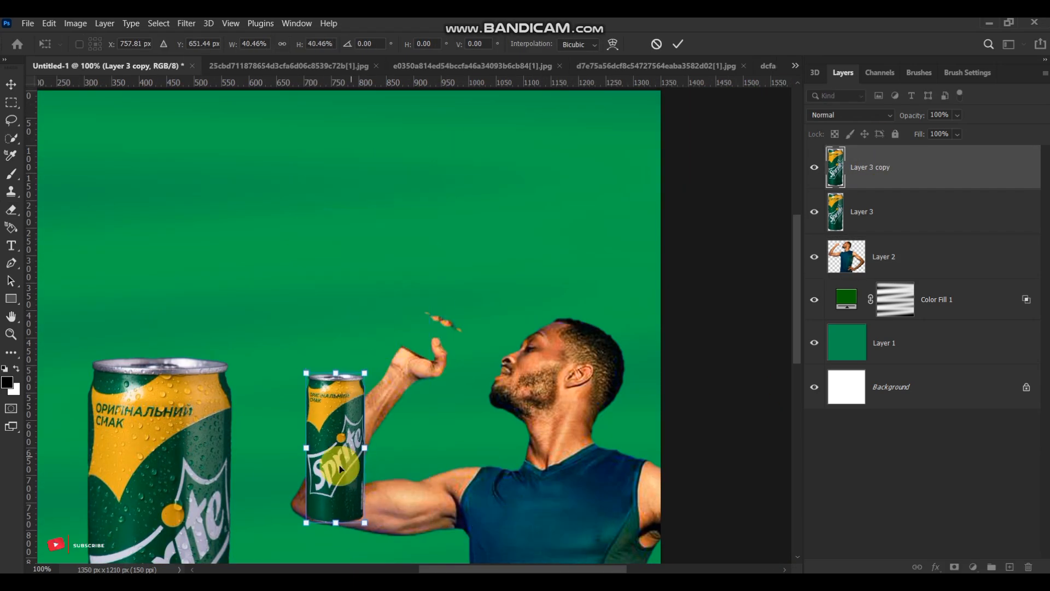
pyautogui.moveTo(340, 462); pyautogui.dragTo(444, 368)
pyautogui.moveTo(479, 441); pyautogui.dragTo(445, 323)
pyautogui.moveTo(486, 340); pyautogui.dragTo(493, 345)
# Widen the rotated can to about 29.84% and nudge it left and up so it sits within the man's grip.
pyautogui.hotkey('ctrl', '+')
pyautogui.hotkey('ctrl', '+')
pyautogui.hotkey('ctrl', '+')
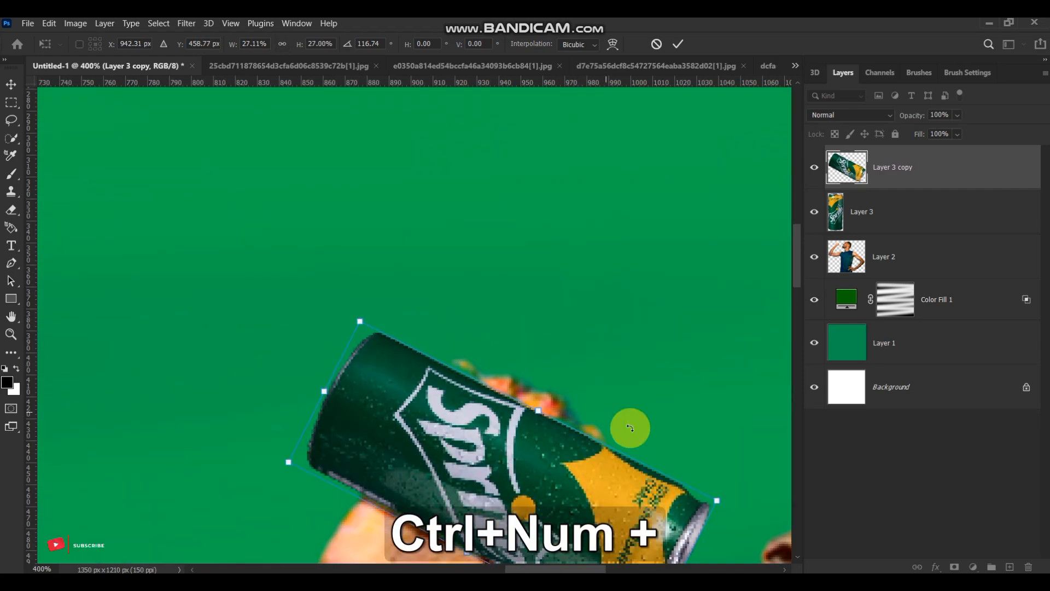
pyautogui.scroll(-2, 628, 429)
pyautogui.moveTo(467, 452); pyautogui.dragTo(464, 459)
pyautogui.moveTo(541, 313); pyautogui.dragTo(546, 305)
pyautogui.press('Left')
pyautogui.press('Left')
pyautogui.press('Left')
pyautogui.press('Left')
pyautogui.press('Left')
pyautogui.press('Left')
pyautogui.press('Left')
pyautogui.press('Left')
pyautogui.press('Left')
pyautogui.press('Left')
pyautogui.press('Left')
pyautogui.press('Left')
pyautogui.press('Up')
pyautogui.press('Up')
pyautogui.press('Up')
pyautogui.press('Up')
pyautogui.press('Up')
pyautogui.press('Up')
pyautogui.press('Up')
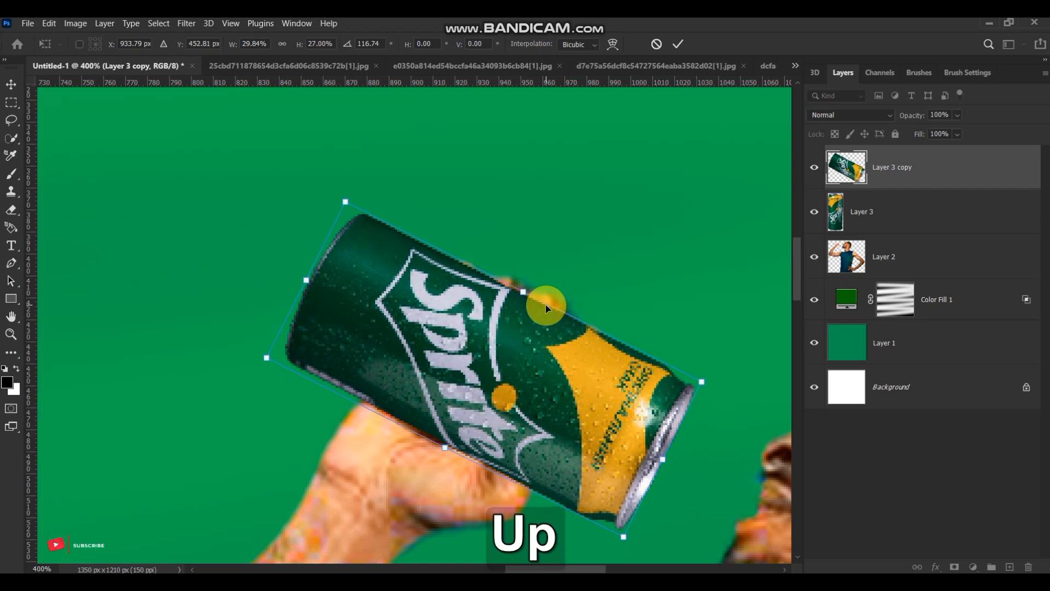
pyautogui.press('Return')
# Load the man's outline as a selection and mask out the held can where his thumb and fingers overlap it.
pyautogui.press('e')
pyautogui.keyDown('ctrl'); pyautogui.click(843, 267); pyautogui.keyUp('ctrl')
pyautogui.moveTo(506, 382); pyautogui.dragTo(495, 474)
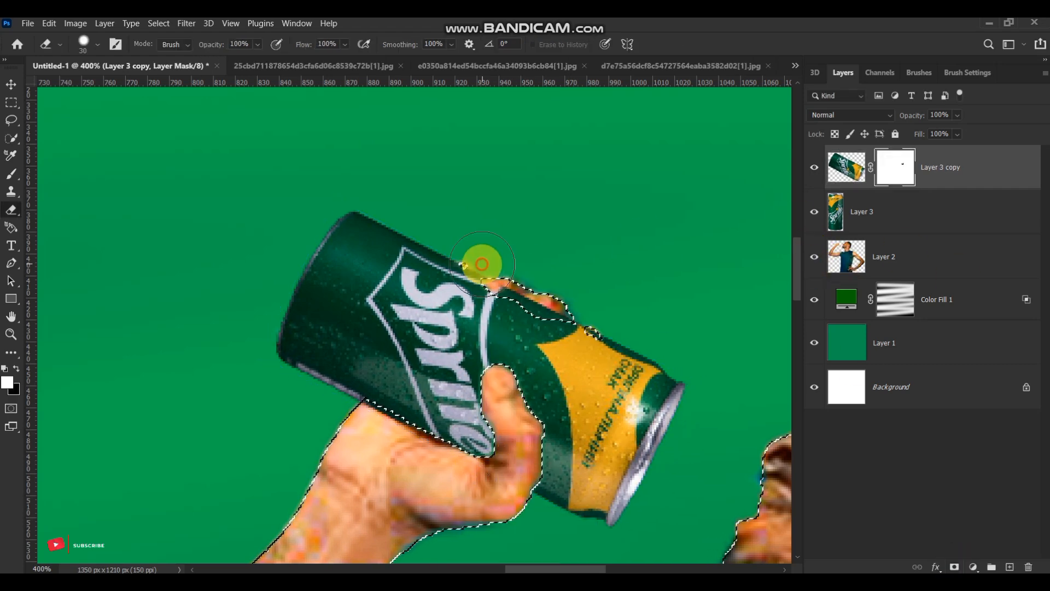
pyautogui.hotkey('ctrl', '+')
pyautogui.hotkey('ctrl', '+')
pyautogui.hotkey('ctrl', '+')
pyautogui.hotkey('ctrl', 'z')
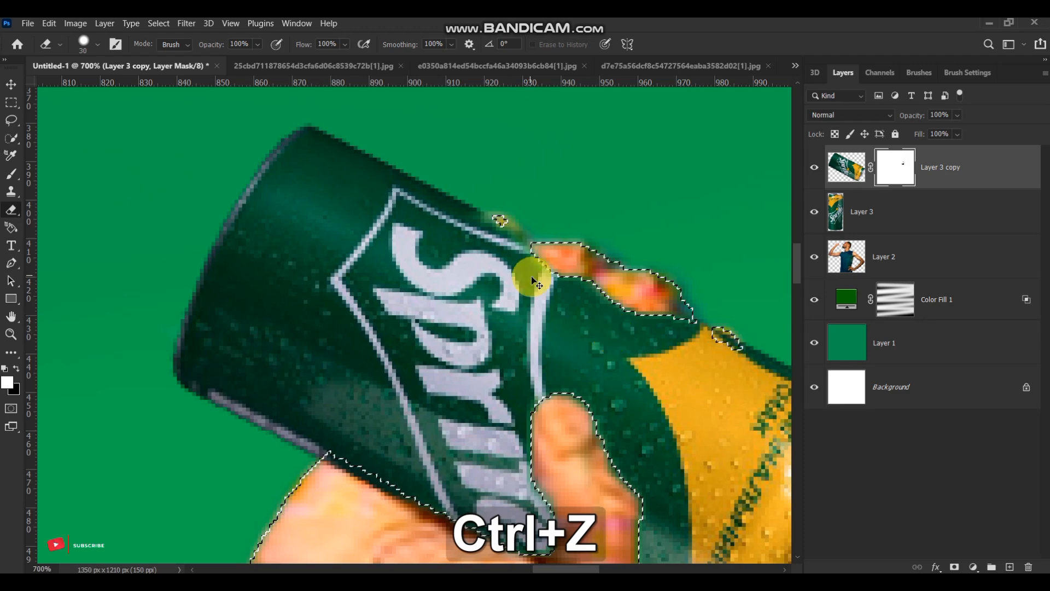
# Reduce the brush to 9 px and fill the selected area of the held can's layer mask with white.
pyautogui.press('b')
pyautogui.press('[')
pyautogui.press('[')
pyautogui.press('[')
pyautogui.press('[')
pyautogui.press('[')
pyautogui.press('[')
pyautogui.press('[')
pyautogui.press('[')
pyautogui.press('[')
pyautogui.press('[')
pyautogui.press('[')
pyautogui.press('[')
pyautogui.press('[')
pyautogui.press('[')
pyautogui.scroll(-3, 500, 218)
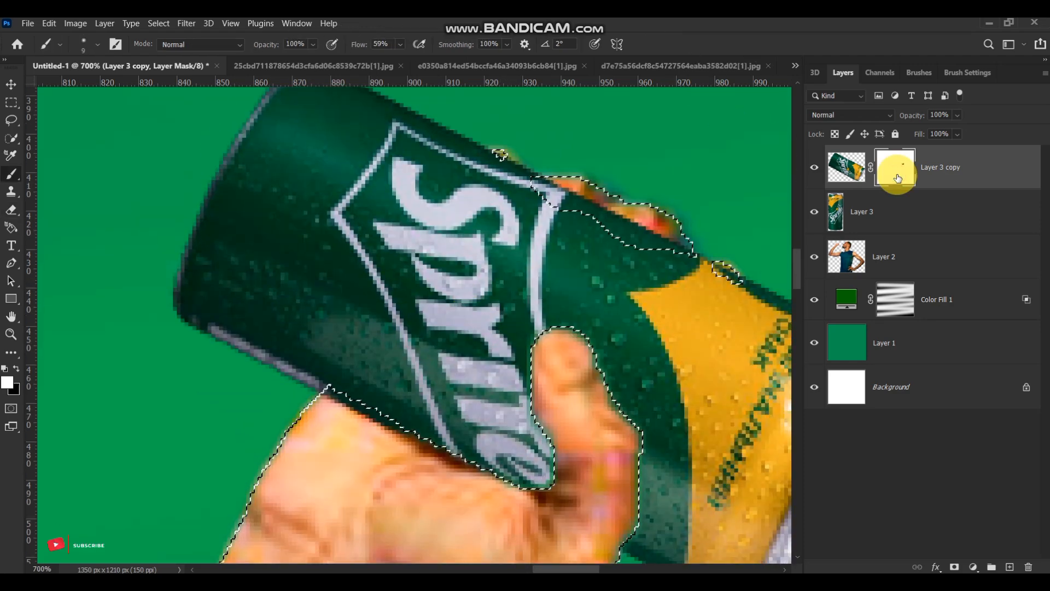
pyautogui.click(897, 179)
pyautogui.hotkey('alt', 'Delete')
# Try painting black over the thumb on the held can's mask, with the brush enlarged to 45 px.
pyautogui.press('x')
pyautogui.scroll(-3, 568, 377)
pyautogui.moveTo(569, 206)
pyautogui.mouseDown()
pyautogui.moveTo(555, 232)
pyautogui.moveTo(595, 305)
pyautogui.moveTo(556, 402)
pyautogui.mouseUp()
pyautogui.press(']')
pyautogui.press(']')
pyautogui.press(']')
pyautogui.press(']')
pyautogui.press(']')
pyautogui.press(']')
pyautogui.press(']')
pyautogui.press(']')
pyautogui.hotkey('ctrl', 'z')
pyautogui.hotkey('ctrl', 'z')
pyautogui.hotkey('ctrl', 'z')
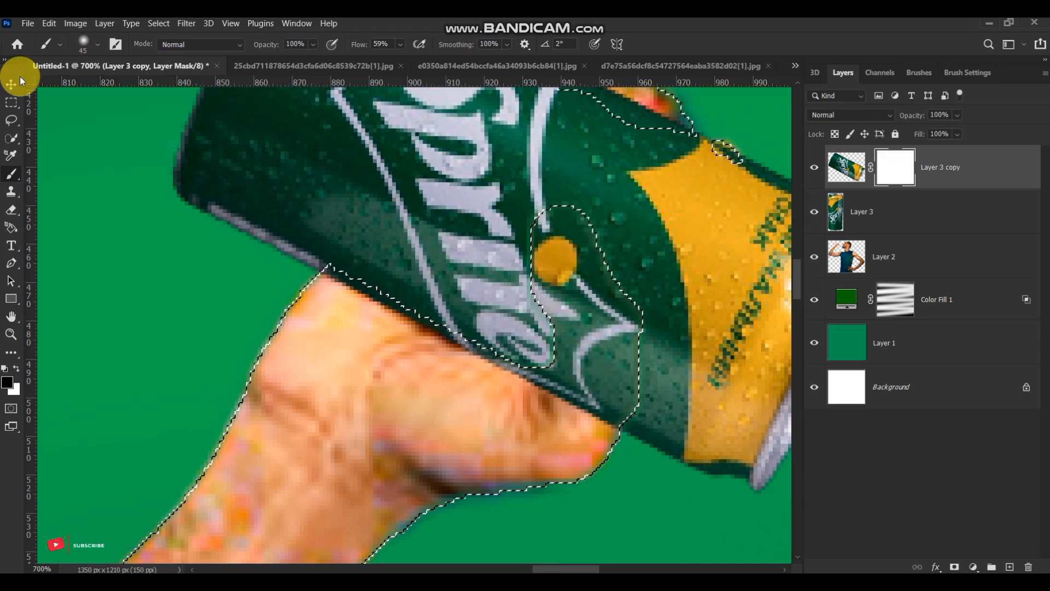
# Switch to a harder brush and refine the loaded hand selection in Select and Mask.
pyautogui.click(96, 44)
pyautogui.hotkey('ctrl', 'z')
pyautogui.click(159, 23)
pyautogui.click(197, 206)
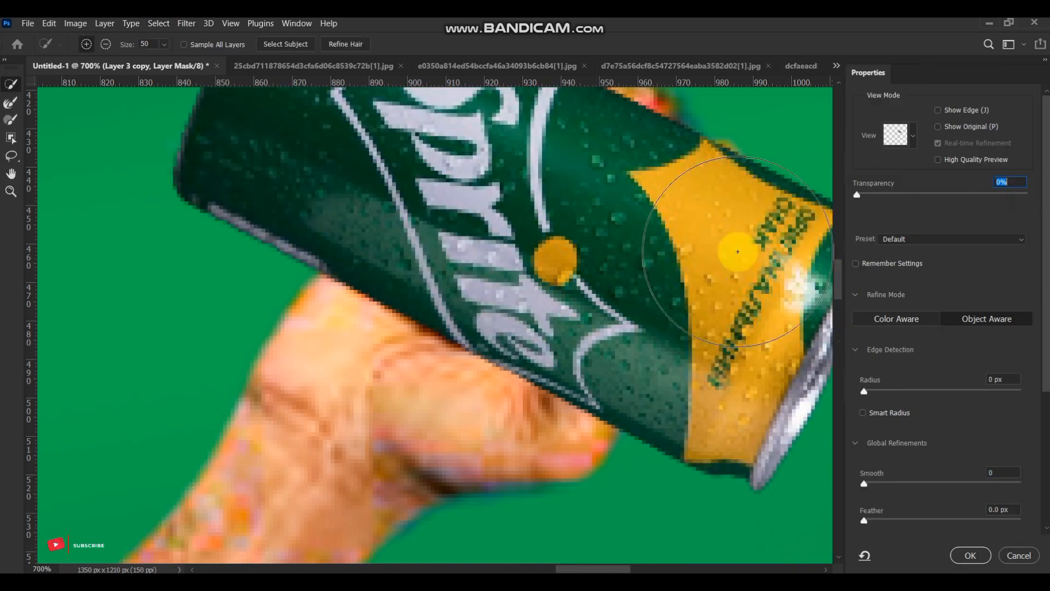
pyautogui.scroll(-2, 955, 414)
pyautogui.scroll(-2, 956, 414)
pyautogui.press('Return')
# Paint black on the held can's mask with the hard 45 px brush to reveal the thumb and fingers, undoing stray strokes.
pyautogui.moveTo(559, 258); pyautogui.dragTo(558, 387)
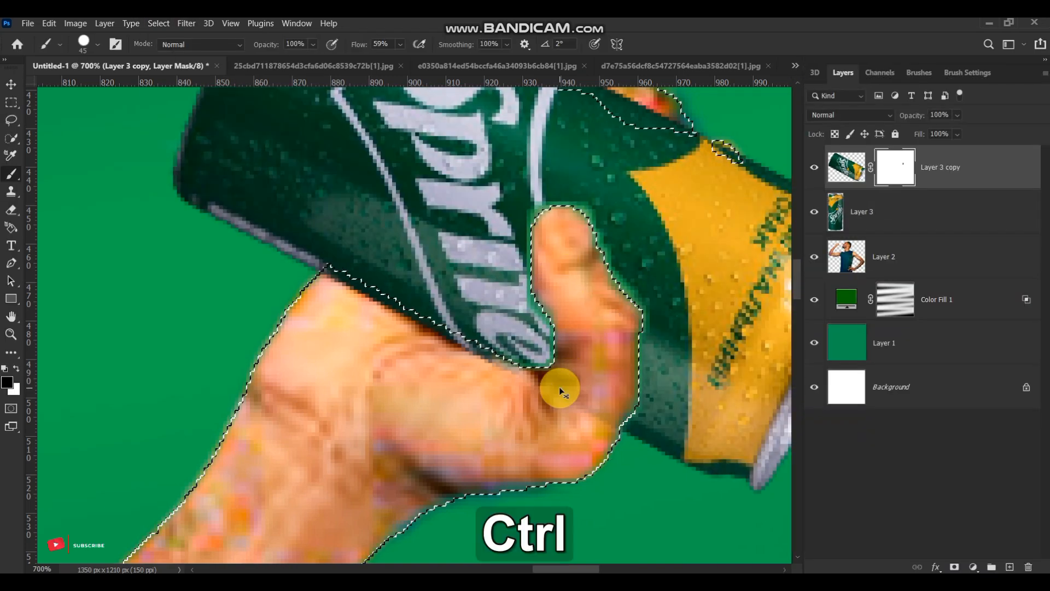
pyautogui.hotkey('ctrl', 'z')
pyautogui.click(419, 297)
pyautogui.moveTo(419, 297); pyautogui.dragTo(502, 356)
pyautogui.hotkey('ctrl', 'z')
pyautogui.hotkey('ctrl', '+')
pyautogui.hotkey('ctrl', '+')
pyautogui.moveTo(582, 262)
pyautogui.mouseDown()
pyautogui.moveTo(409, 356)
pyautogui.moveTo(400, 270)
pyautogui.mouseUp()
# Try copying the selected part of Layer 2 to a new layer placed above the held can.
pyautogui.hotkey('ctrl', '-')
pyautogui.hotkey('ctrl', '-')
pyautogui.hotkey('ctrl', '-')
pyautogui.hotkey('ctrl', '-')
pyautogui.click(898, 264)
pyautogui.hotkey('ctrl', 'j')
pyautogui.moveTo(898, 263); pyautogui.dragTo(907, 155)
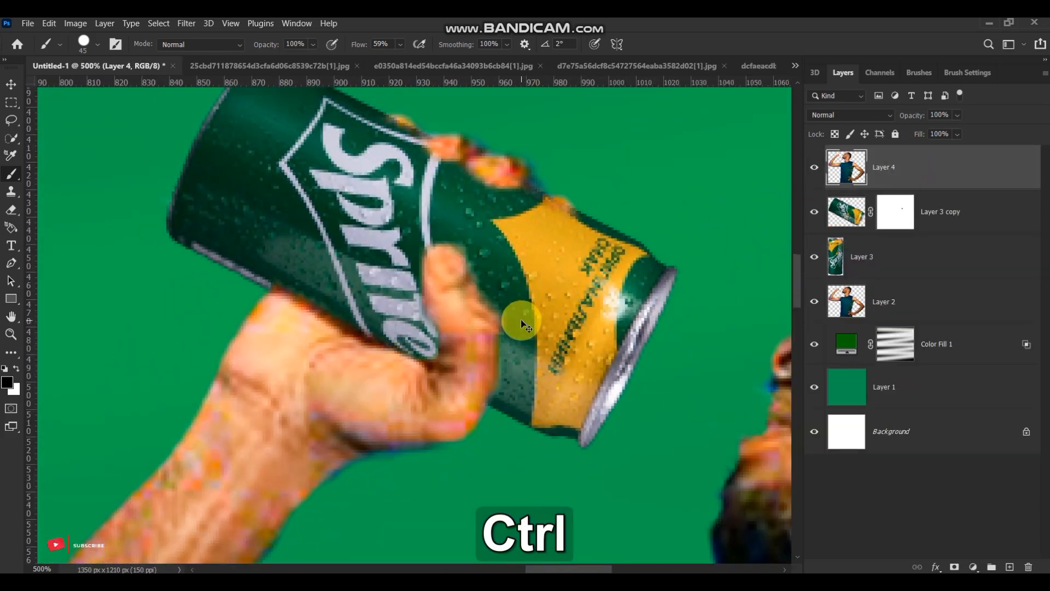
pyautogui.hotkey('ctrl', '-')
pyautogui.hotkey('ctrl', '-')
pyautogui.hotkey('ctrl', 'z')
pyautogui.hotkey('ctrl', 'z')
# Deselect and move the man's Layer 2 to the top of the layer stack, above both cans.
pyautogui.hotkey('ctrl', 'd')
pyautogui.moveTo(912, 246); pyautogui.dragTo(908, 153)
pyautogui.hotkey('ctrl', '-')
pyautogui.hotkey('ctrl', '-')
pyautogui.hotkey('ctrl', '-')
pyautogui.hotkey('ctrl', '+')
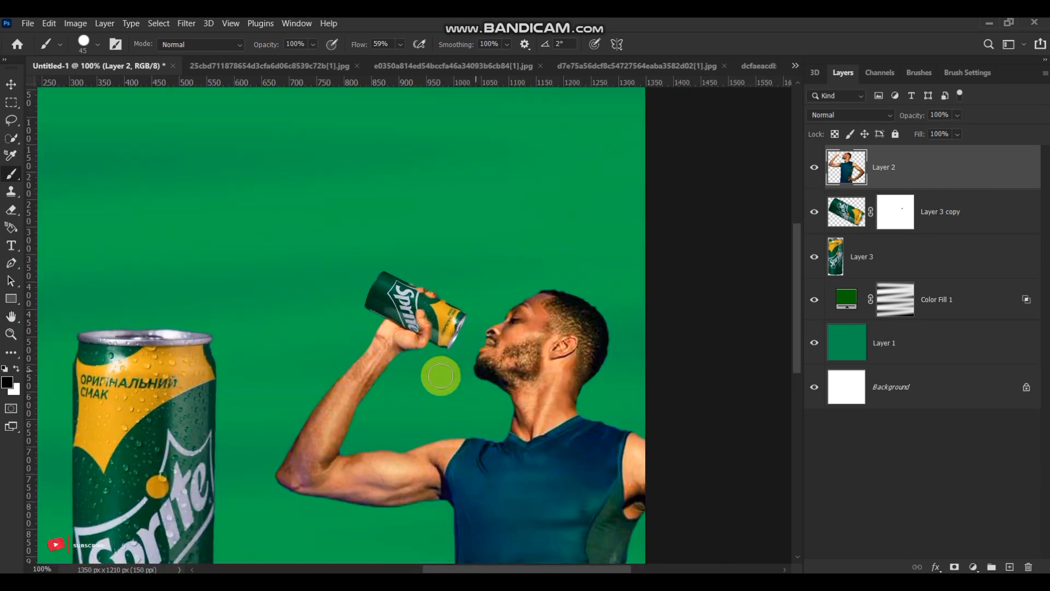
# Close the source image 25cbd711878654d3cfa6d06c8539c72b[1].jpg and return to the poster composition.
pyautogui.click(328, 65)
pyautogui.click(415, 66)
pyautogui.click(546, 249)
pyautogui.hotkey('ctrl', '-')
pyautogui.hotkey('ctrl', '-')
# Adjust the large standing can in Camera Raw with Exposure -0.45, higher contrast and highlights, and lower whites.
pyautogui.click(854, 218)
pyautogui.click(845, 260)
pyautogui.keyDown('ctrl'); pyautogui.click(938, 218); pyautogui.keyUp('ctrl')
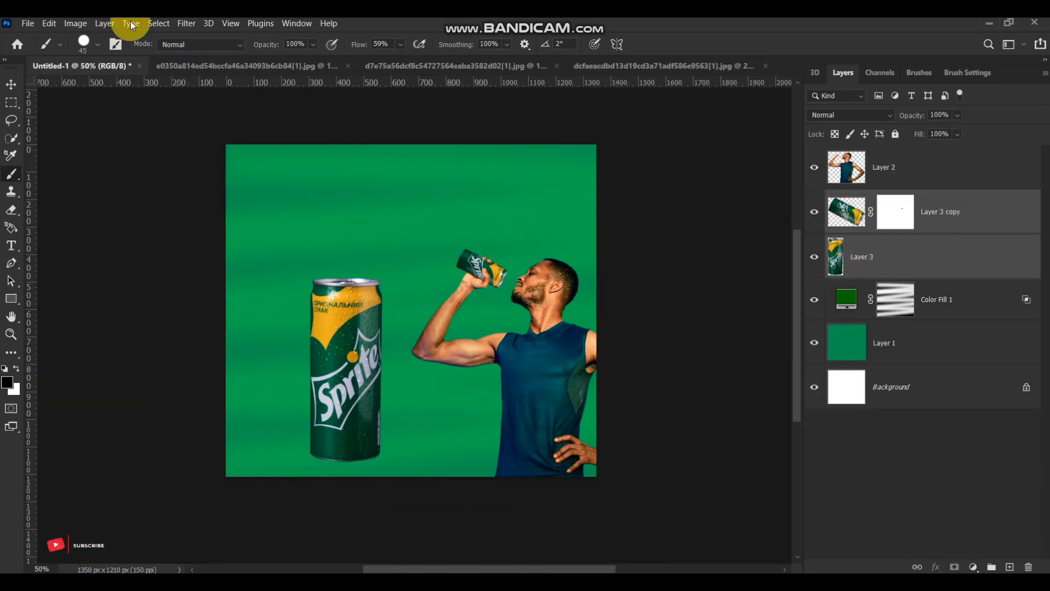
pyautogui.click(186, 24)
pyautogui.click(186, 24)
pyautogui.click(186, 24)
pyautogui.click(235, 121)
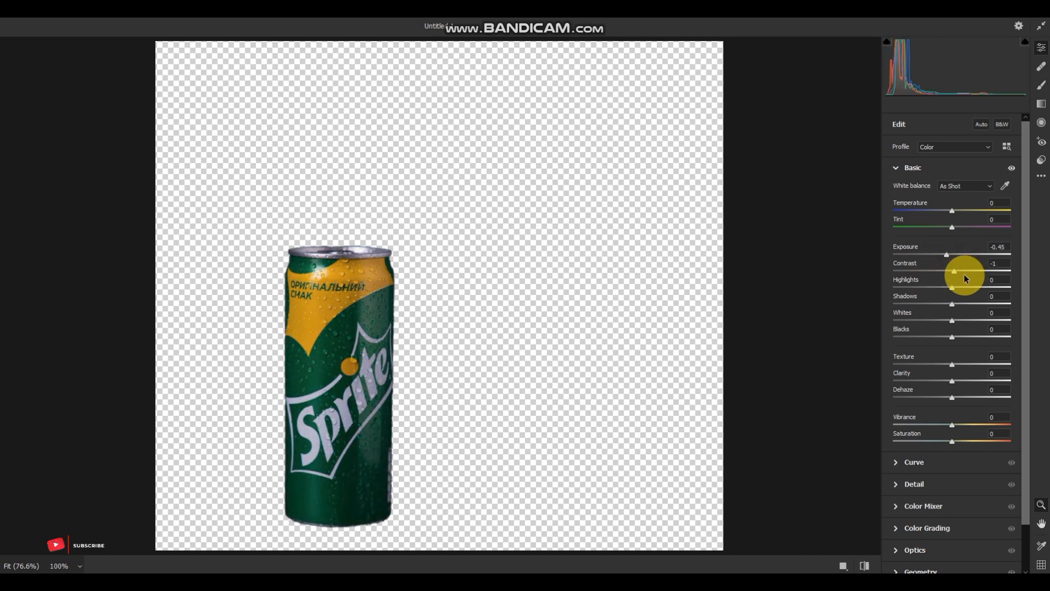
pyautogui.moveTo(964, 274); pyautogui.dragTo(970, 273)
pyautogui.moveTo(953, 287); pyautogui.dragTo(958, 288)
pyautogui.moveTo(953, 324); pyautogui.dragTo(931, 322)
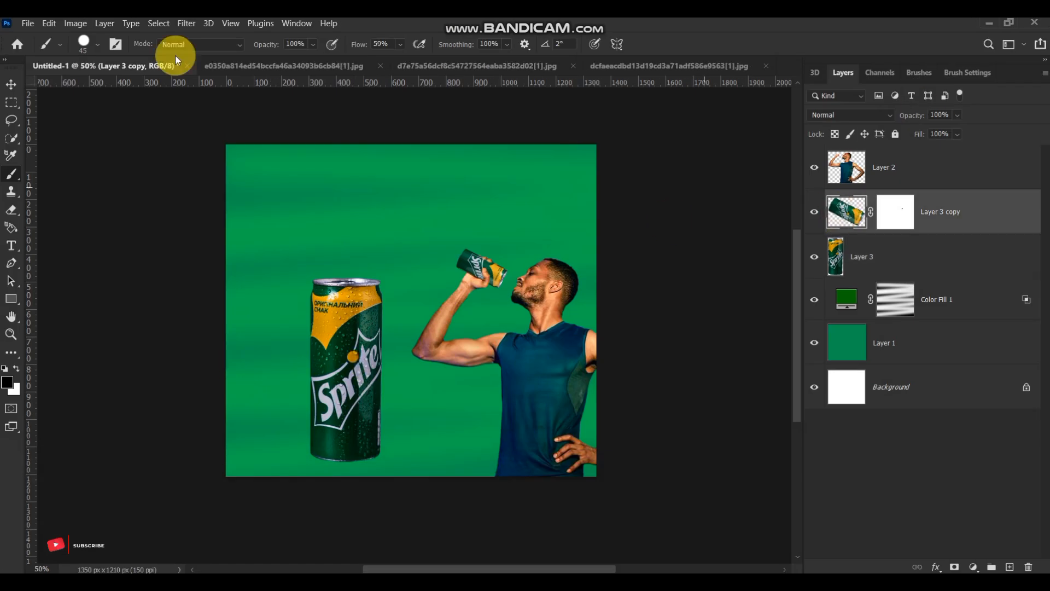
# Adjust the tone of the can in the man's hand, Layer 3 copy, with the Camera Raw Filter.
pyautogui.click(186, 24)
pyautogui.click(235, 121)
pyautogui.hotkey('ctrl', '+')
pyautogui.hotkey('ctrl', '+')
pyautogui.moveTo(953, 255); pyautogui.dragTo(947, 256)
pyautogui.moveTo(952, 271); pyautogui.dragTo(955, 277)
pyautogui.moveTo(982, 325); pyautogui.dragTo(968, 321)
pyautogui.moveTo(952, 337); pyautogui.dragTo(937, 347)
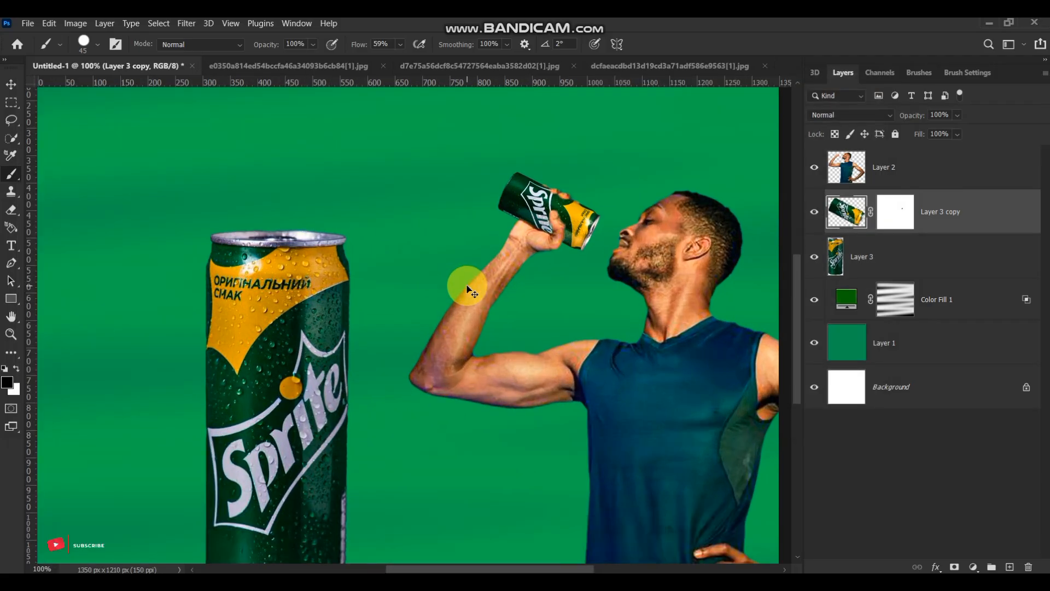
pyautogui.hotkey('ctrl', '-')
# Hide the lemons on Layer 4 and add an empty layer directly beneath the large standing can.
pyautogui.click(814, 212)
pyautogui.click(862, 302)
pyautogui.keyDown('ctrl'); pyautogui.click(1010, 568); pyautogui.keyUp('ctrl')
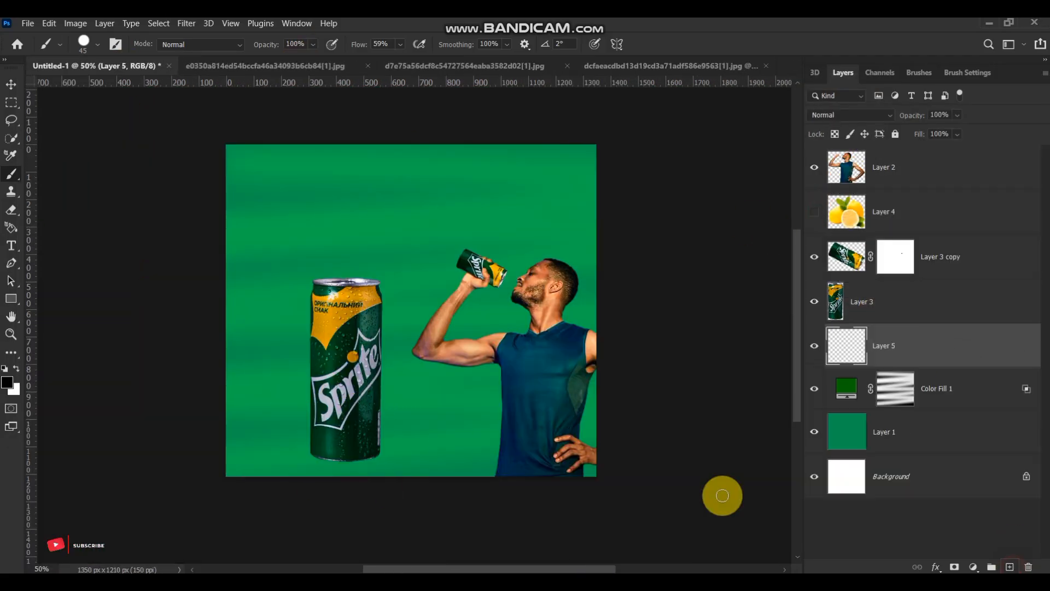
# Paint a soft black shadow under the base of the large can with a flattened 400 px brush.
pyautogui.rightClick(335, 385)
pyautogui.press(']')
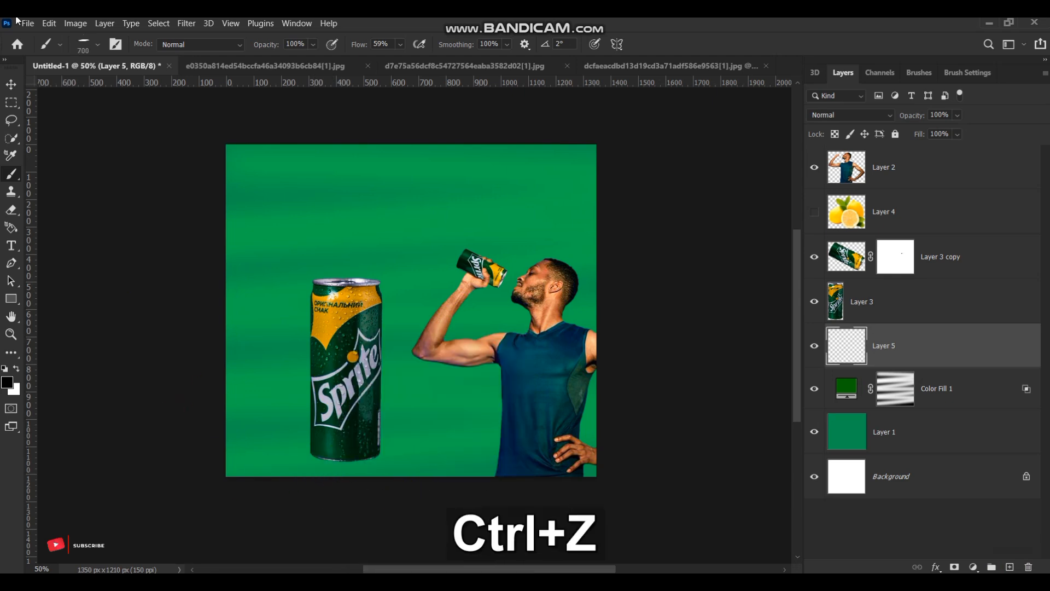
pyautogui.click(97, 44)
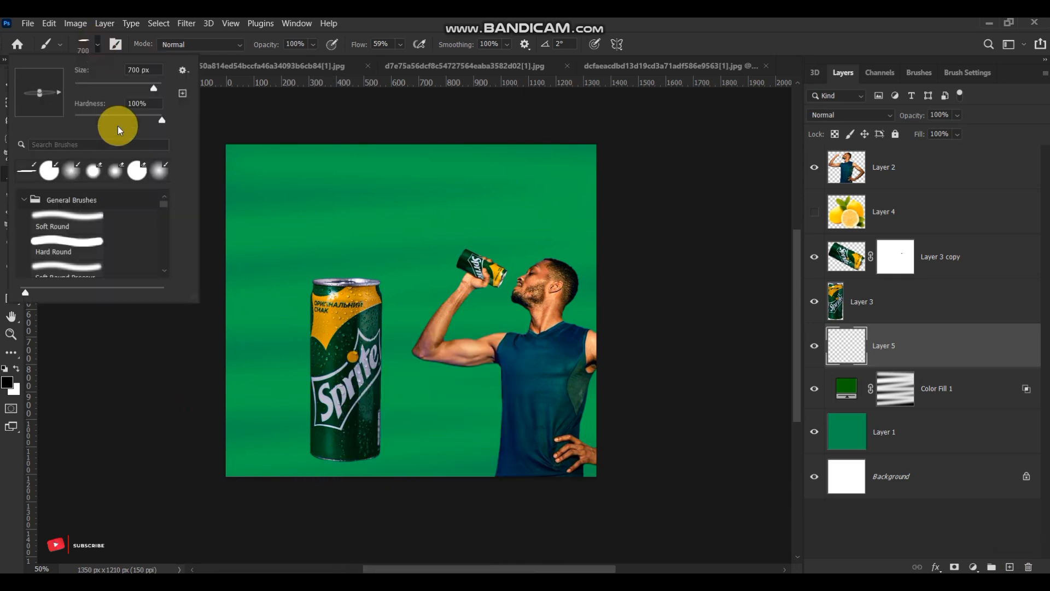
pyautogui.hotkey('ctrl', 'z')
pyautogui.rightClick(234, 370)
pyautogui.press('[')
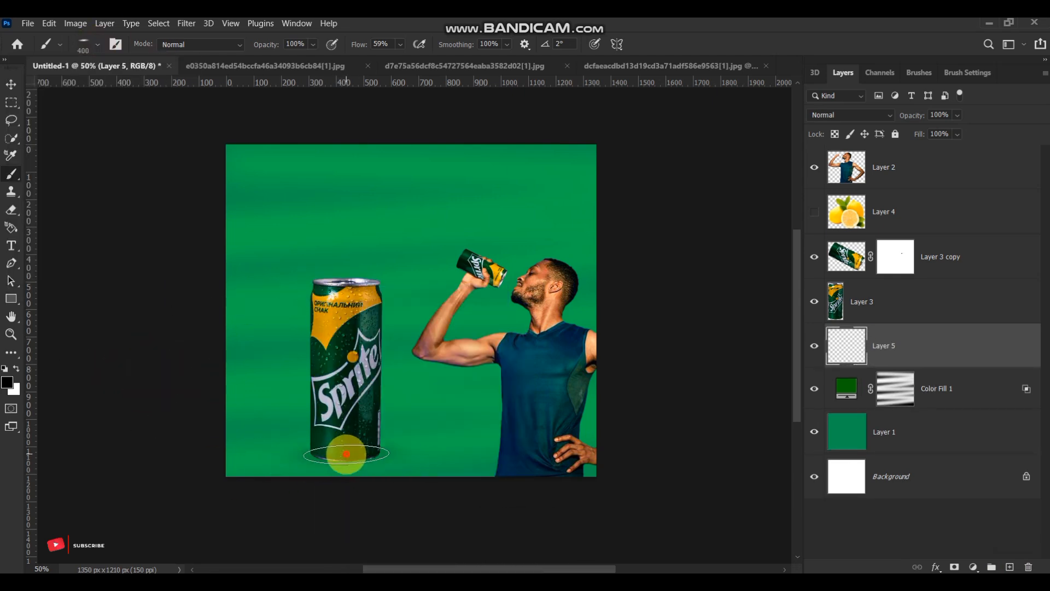
pyautogui.hotkey('ctrl', 'z')
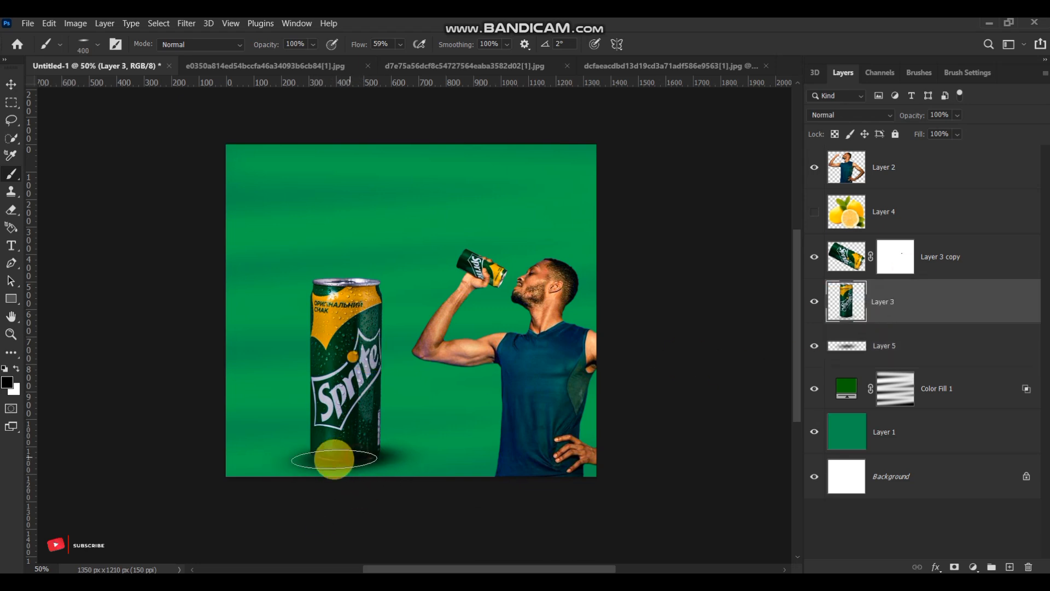
pyautogui.hotkey('ctrl', 'z')
pyautogui.hotkey('ctrl', 'z')
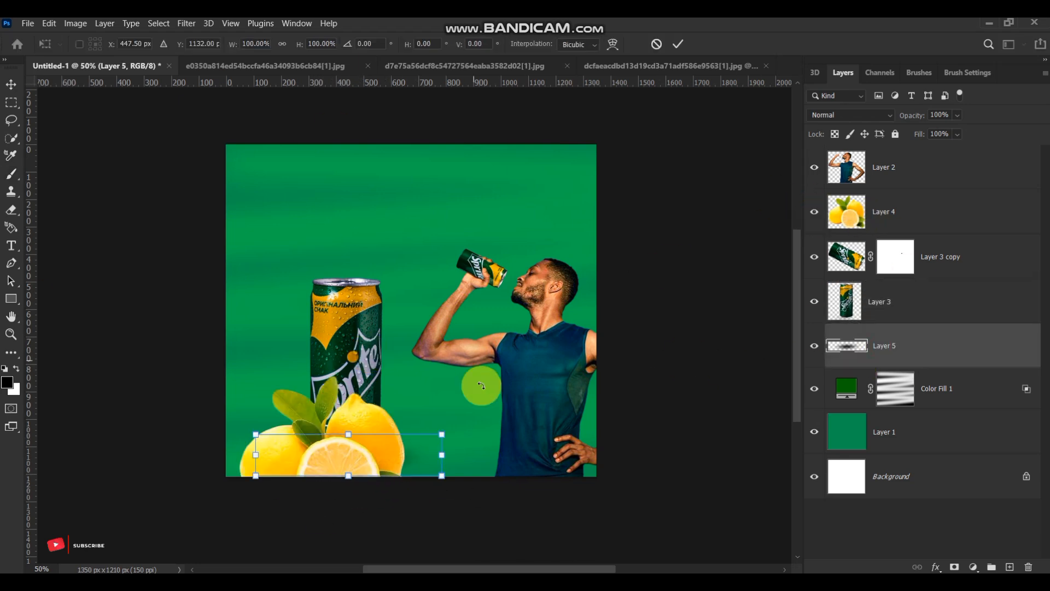
pyautogui.hotkey('ctrl', 'z')
# Scale the lemons on Layer 4 to about 61% and place them at the lower-left foot of the large can.
pyautogui.hotkey('ctrl', 't')
pyautogui.moveTo(321, 410); pyautogui.dragTo(308, 453)
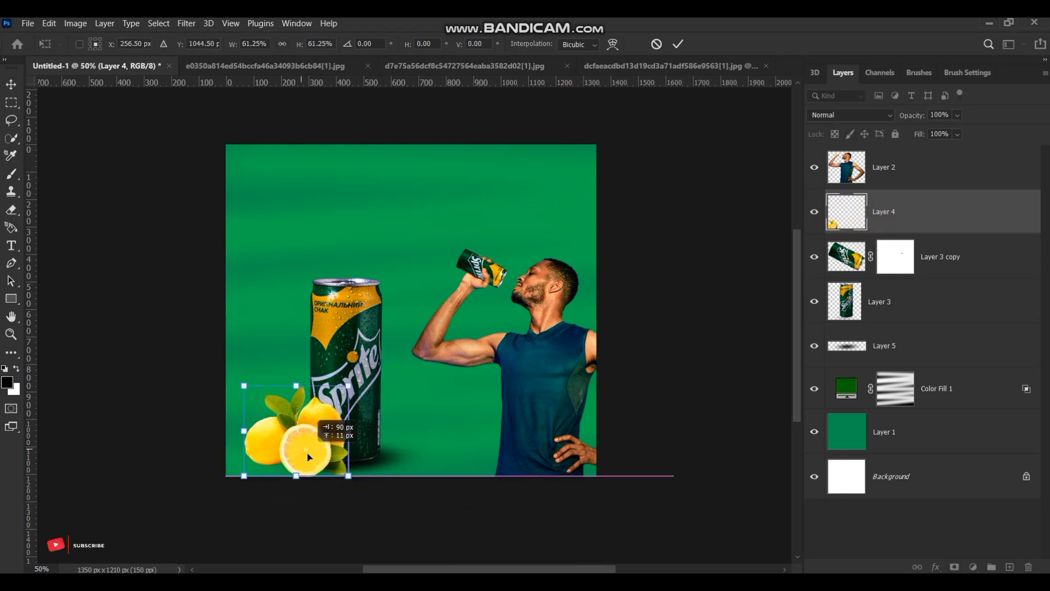
pyautogui.press('Return')
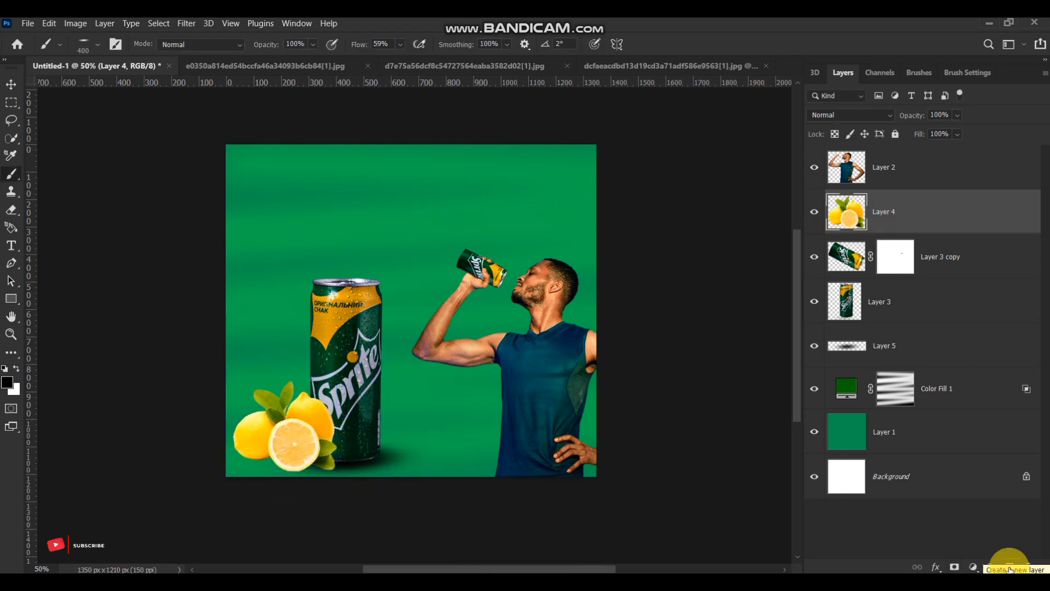
# Add a new layer beneath the lemons and paint a soft black shadow under them.
pyautogui.keyDown('ctrl'); pyautogui.click(1009, 569); pyautogui.keyUp('ctrl')
pyautogui.press('ctrl+KP_Add')
pyautogui.press('ctrl+KP_Add')
pyautogui.press('ctrl+KP_Subtract')
pyautogui.press('ctrl+KP_Subtract')
pyautogui.press('ctrl+KP_Subtract')
# Close the source image e0350a814ed54bccfa46a34093b6cb84[1].jpg and adjust the lemons with a Levels adjustment clipped to Layer 4.
pyautogui.click(244, 66)
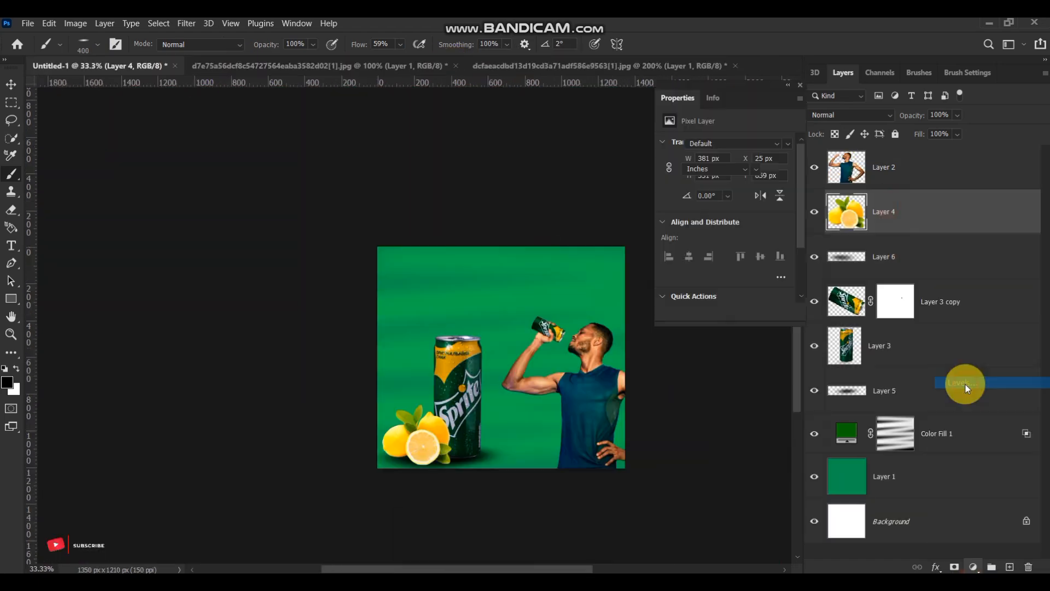
pyautogui.moveTo(735, 244); pyautogui.dragTo(757, 246)
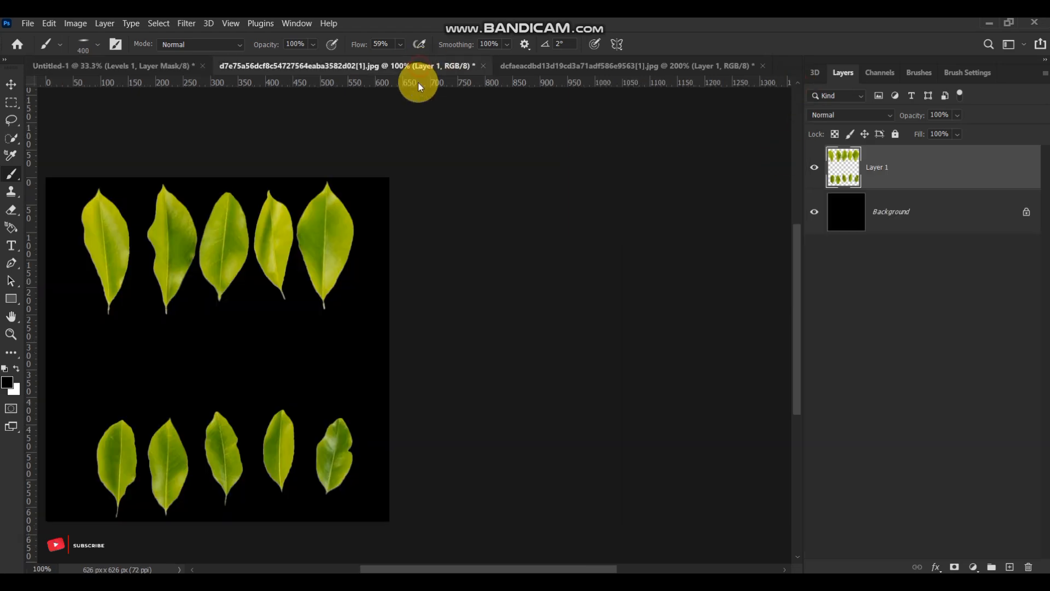
# Bring the leaves from d7e75a56dcf8c54727564eaba3582d02[1].jpg into the poster and move their layer beneath the can's shadow layer.
pyautogui.moveTo(417, 85); pyautogui.dragTo(445, 352)
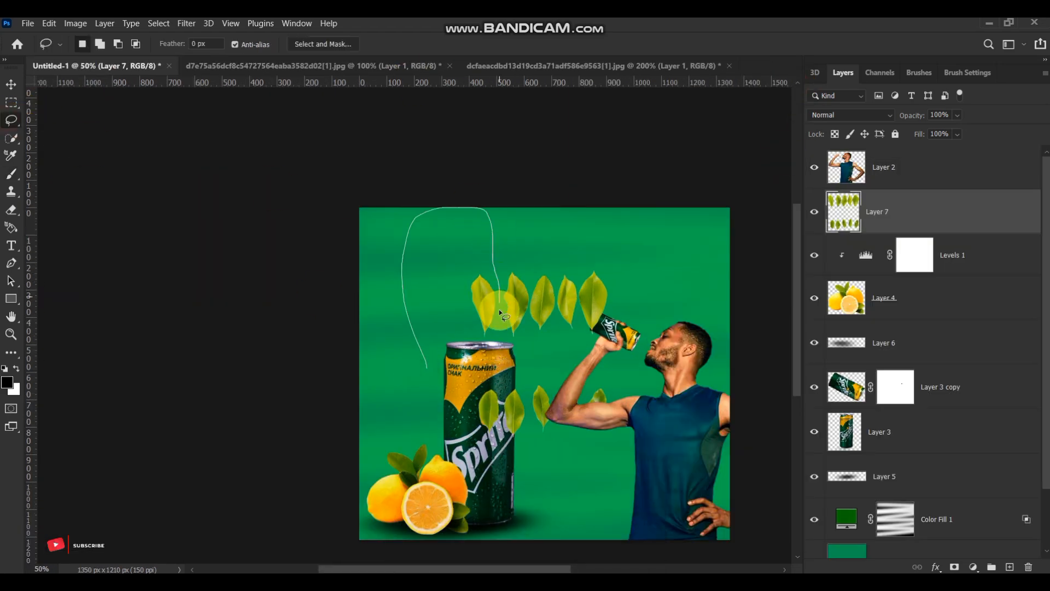
pyautogui.moveTo(876, 212); pyautogui.dragTo(914, 481)
# Cut the first leaf to its own layer, flip it vertically, scale it to about 62%, rotate it about 18° and place it at the poster's upper left.
pyautogui.hotkey('ctrl', 'v')
pyautogui.click(815, 521)
pyautogui.hotkey('ctrl', 't')
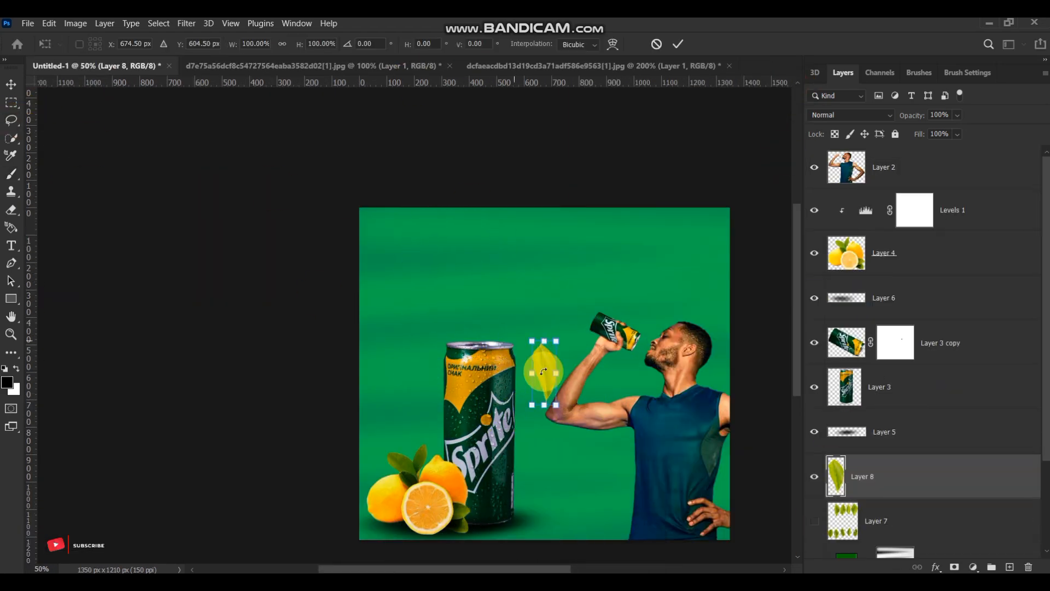
pyautogui.rightClick(411, 244)
pyautogui.click(459, 524)
pyautogui.moveTo(438, 262); pyautogui.dragTo(448, 307)
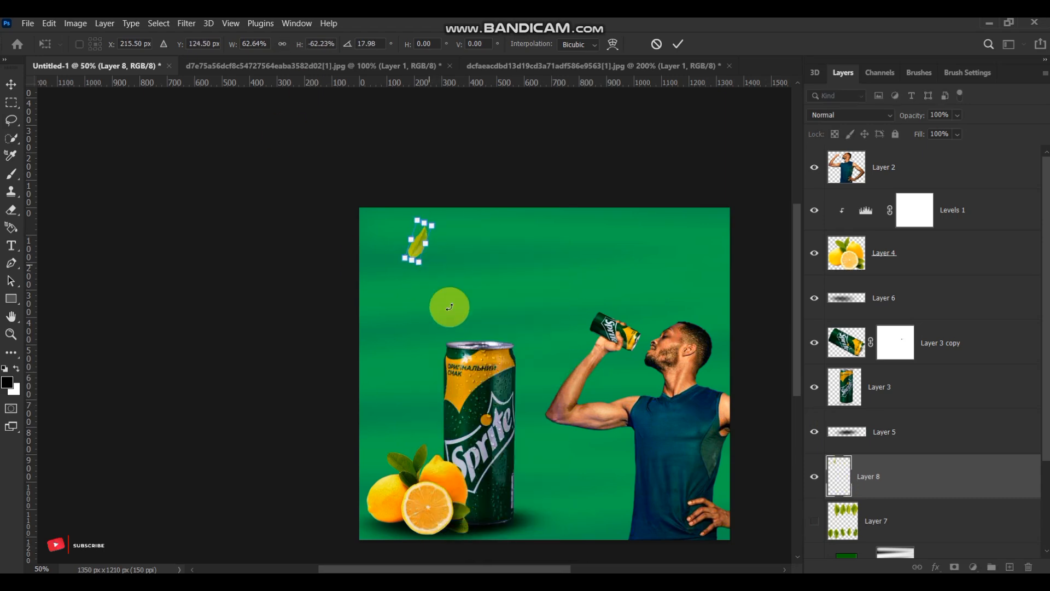
pyautogui.press('Return')
# Show Layer 7, separate the next leaf onto its own layer, and place it tilted in the upper area above the large can.
pyautogui.click(815, 521)
pyautogui.click(877, 520)
pyautogui.hotkey('ctrl', '+')
pyautogui.hotkey('ctrl', '+')
pyautogui.click(11, 119)
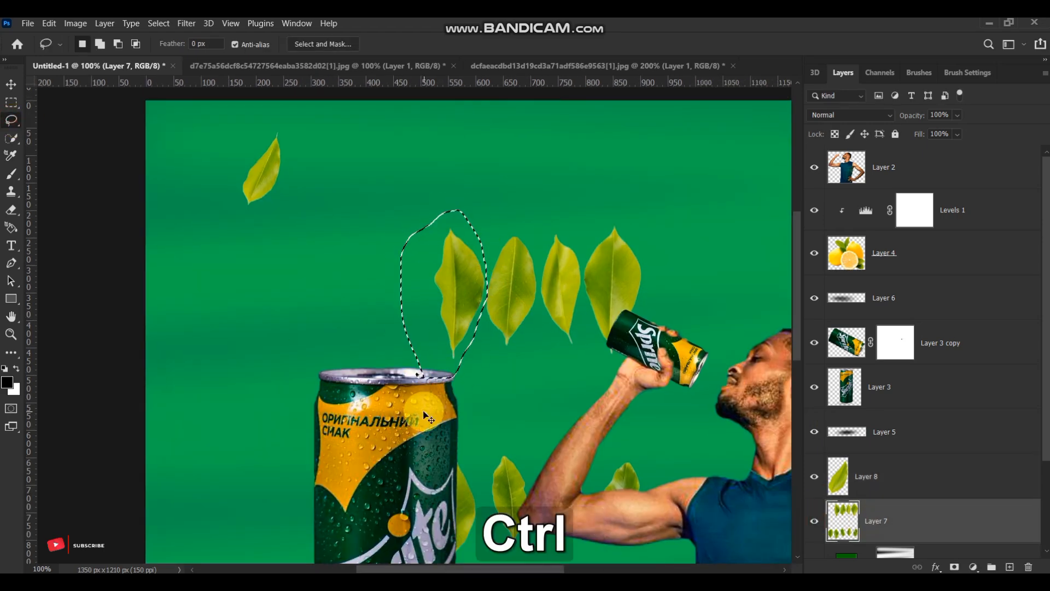
pyautogui.hotkey('ctrl', 'j')
pyautogui.hotkey('ctrl', 't')
pyautogui.hotkey('ctrl', '-')
pyautogui.press('Return')
# Cut another leaf from Layer 7 to its own layer, then shrink and rotate it just above the large can's left side.
pyautogui.moveTo(479, 271)
pyautogui.mouseDown()
pyautogui.moveTo(422, 200)
pyautogui.moveTo(496, 283)
pyautogui.mouseUp()
pyautogui.hotkey('ctrl', 'x')
pyautogui.click(535, 244)
pyautogui.click(886, 553)
pyautogui.hotkey('ctrl', 'x')
pyautogui.hotkey('ctrl', 'v')
pyautogui.hotkey('ctrl', 't')
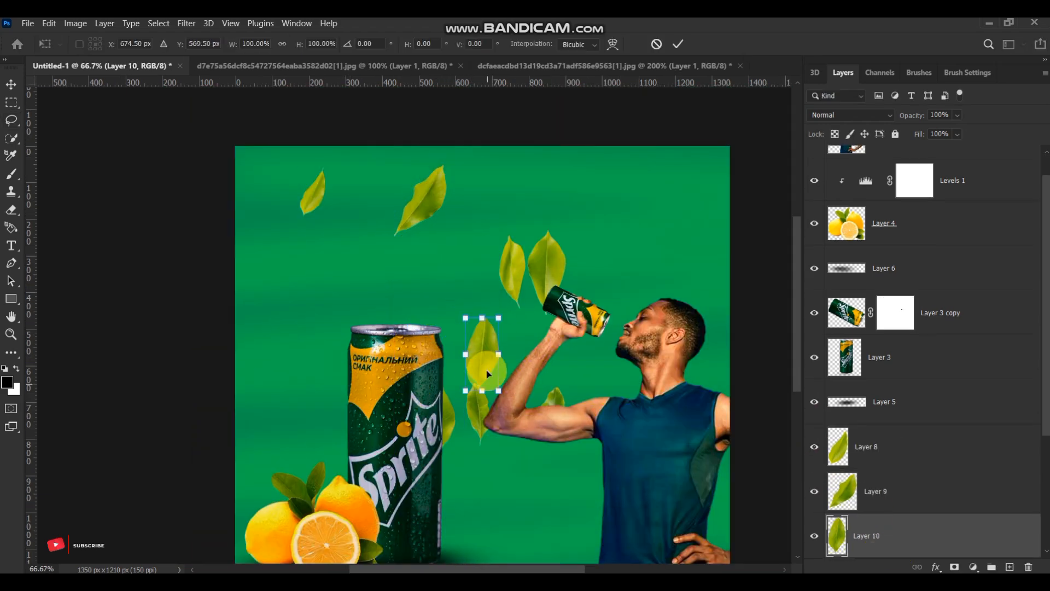
pyautogui.moveTo(487, 374); pyautogui.dragTo(329, 279)
pyautogui.hotkey('ctrl', 'z')
pyautogui.moveTo(328, 335); pyautogui.dragTo(312, 277)
pyautogui.press('Return')
# Cut the fourth top-row leaf from Layer 7 to its own layer and rotate it partly off the poster's top edge, right of centre.
pyautogui.scroll(-4, 899, 404)
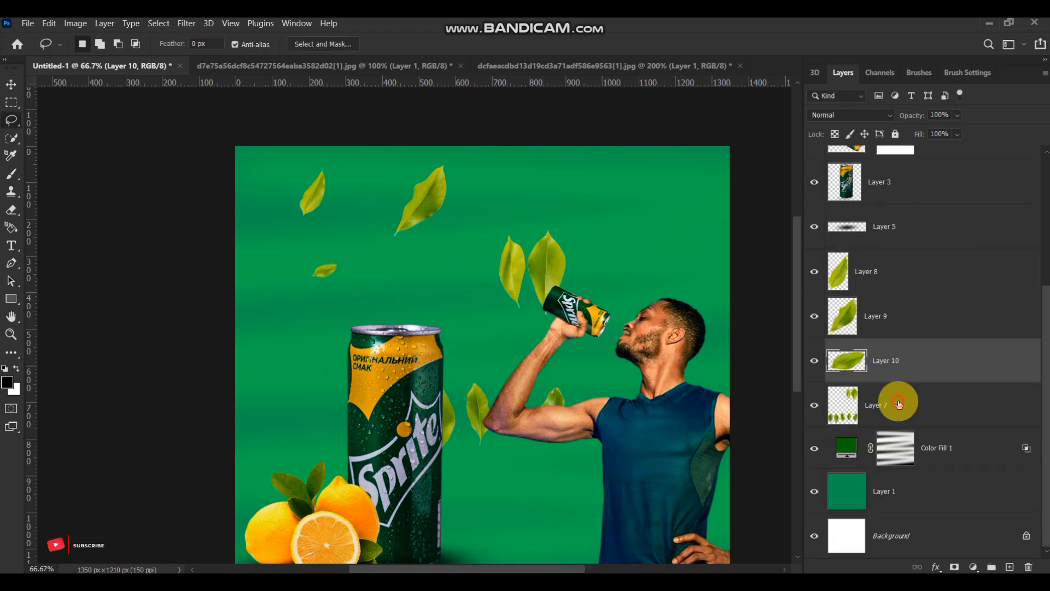
pyautogui.click(898, 403)
pyautogui.moveTo(500, 229); pyautogui.dragTo(526, 272)
pyautogui.hotkey('ctrl', 'x')
pyautogui.hotkey('ctrl', 'v')
pyautogui.hotkey('ctrl', 't')
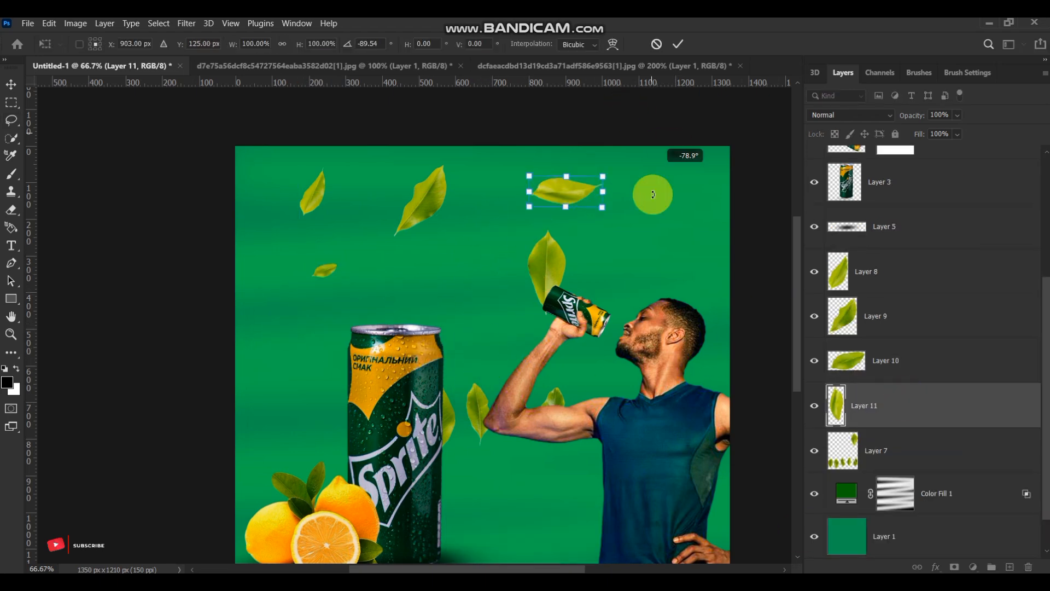
pyautogui.hotkey('ctrl', 'z')
pyautogui.moveTo(558, 180)
pyautogui.mouseDown()
pyautogui.moveTo(516, 216)
pyautogui.moveTo(511, 175)
pyautogui.mouseUp()
pyautogui.press('Return')
# Cut the last top-row leaf from Layer 7 to its own layer, rotate it and place it at the top edge above the large can.
pyautogui.click(897, 450)
pyautogui.moveTo(524, 333)
pyautogui.mouseDown()
pyautogui.moveTo(609, 259)
pyautogui.moveTo(604, 363)
pyautogui.mouseUp()
pyautogui.hotkey('ctrl', 'x')
pyautogui.hotkey('ctrl', 'v')
pyautogui.hotkey('ctrl', 't')
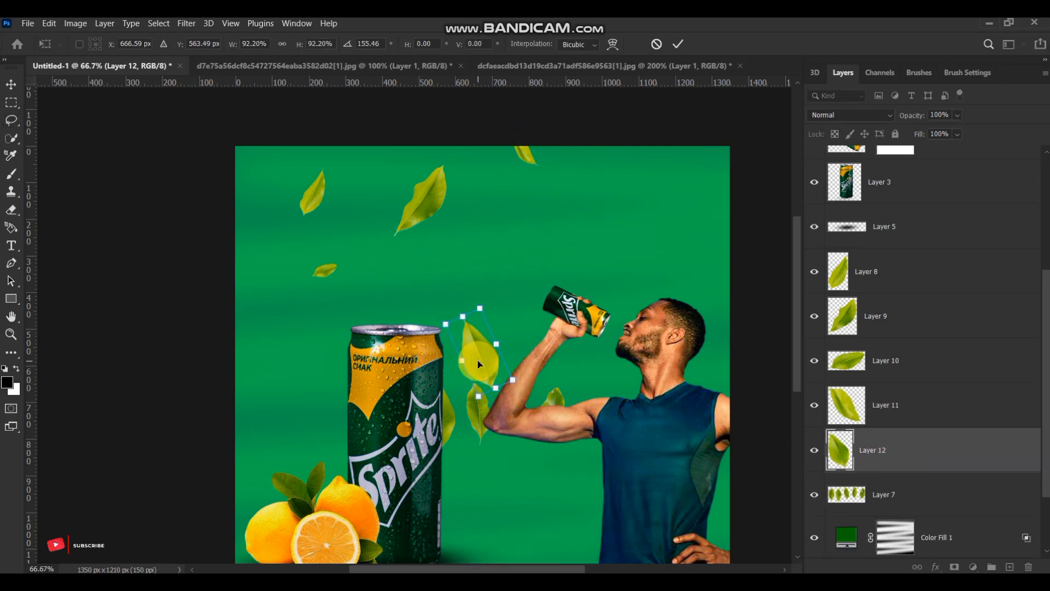
pyautogui.moveTo(480, 364); pyautogui.dragTo(366, 155)
pyautogui.press('Return')
# Move the remaining row of leaves on Layer 7 down beside the lower part of the large can.
pyautogui.scroll(-2, 886, 405)
pyautogui.click(886, 404)
pyautogui.moveTo(507, 500); pyautogui.dragTo(512, 502)
pyautogui.press('Return')
# Cut the leaf nearest the large can to its own layer, rotate it nearly horizontal and place it at the poster's upper-left edge.
pyautogui.press('l')
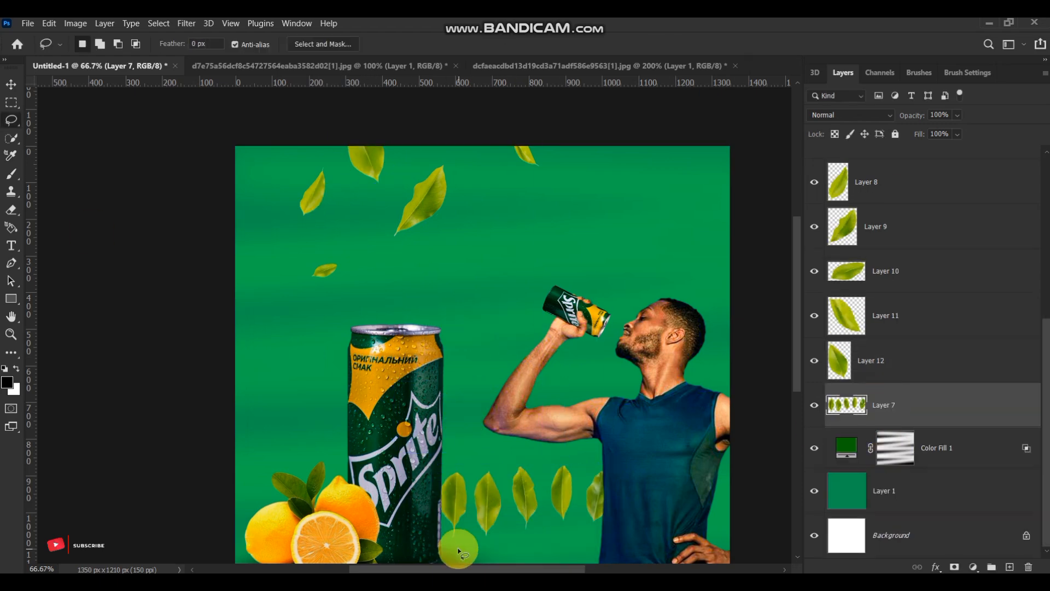
pyautogui.hotkey('ctrl', 'x')
pyautogui.hotkey('ctrl', 'v')
pyautogui.hotkey('ctrl', 't')
pyautogui.moveTo(506, 399); pyautogui.dragTo(514, 345)
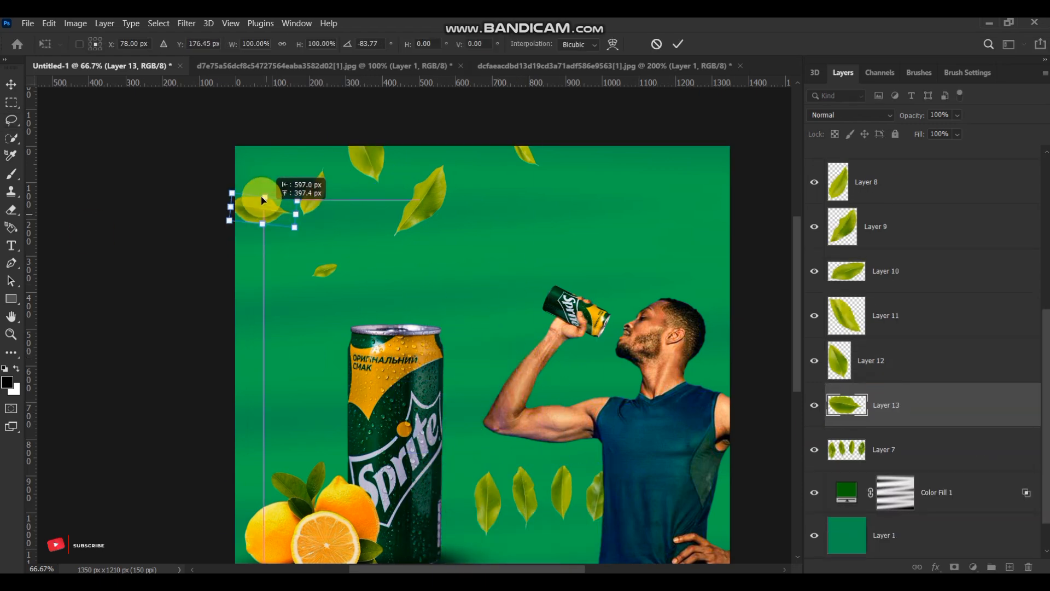
pyautogui.moveTo(262, 200); pyautogui.dragTo(256, 196)
pyautogui.press('Return')
# Cut the next leaf from Layer 7 to its own layer and place it upright near the top edge, above the held can.
pyautogui.click(884, 449)
pyautogui.moveTo(492, 465); pyautogui.dragTo(462, 546)
pyautogui.hotkey('ctrl', 'x')
pyautogui.hotkey('ctrl', 'v')
pyautogui.hotkey('ctrl', 't')
pyautogui.moveTo(541, 294)
pyautogui.mouseDown()
pyautogui.moveTo(605, 224)
pyautogui.moveTo(586, 177)
pyautogui.mouseUp()
pyautogui.press('Return')
# Cut a further leaf from Layer 7 to its own layer and tilt it just above the can in the man's hand.
pyautogui.click(889, 498)
pyautogui.hotkey('ctrl', 'x')
pyautogui.hotkey('ctrl', 'v')
pyautogui.hotkey('ctrl', 't')
pyautogui.moveTo(525, 493); pyautogui.dragTo(454, 300)
pyautogui.moveTo(491, 355); pyautogui.dragTo(540, 251)
pyautogui.press('Return')
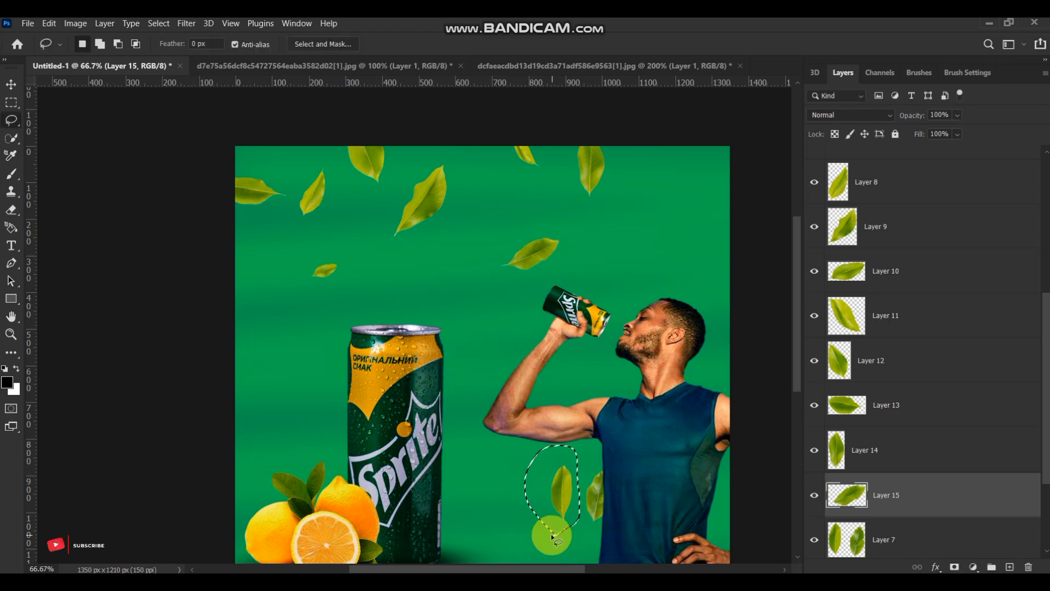
# Cut the second-to-last leaf from Layer 7 to its own layer and place it partly off the poster's top-right corner.
pyautogui.click(903, 536)
pyautogui.hotkey('ctrl', 'x')
pyautogui.hotkey('ctrl', 'v')
pyautogui.hotkey('ctrl', 't')
pyautogui.moveTo(561, 490); pyautogui.dragTo(482, 347)
pyautogui.press('Return')
# Scale the last leaf on Layer 7 to about 55%, rotate it about 22° and place it above the man's head.
pyautogui.scroll(-3, 875, 437)
pyautogui.click(837, 446)
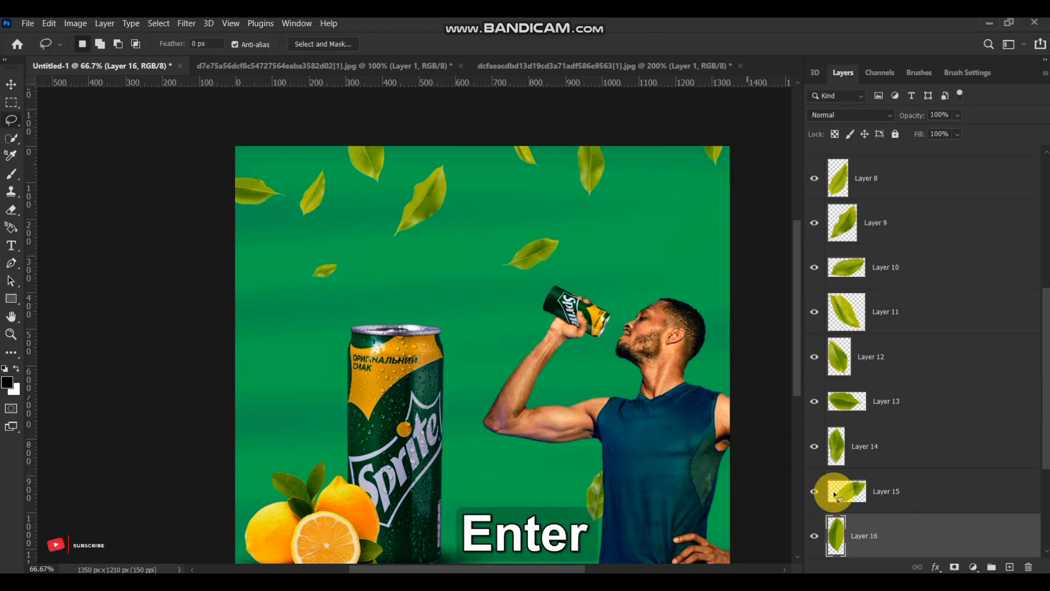
pyautogui.hotkey('ctrl', 't')
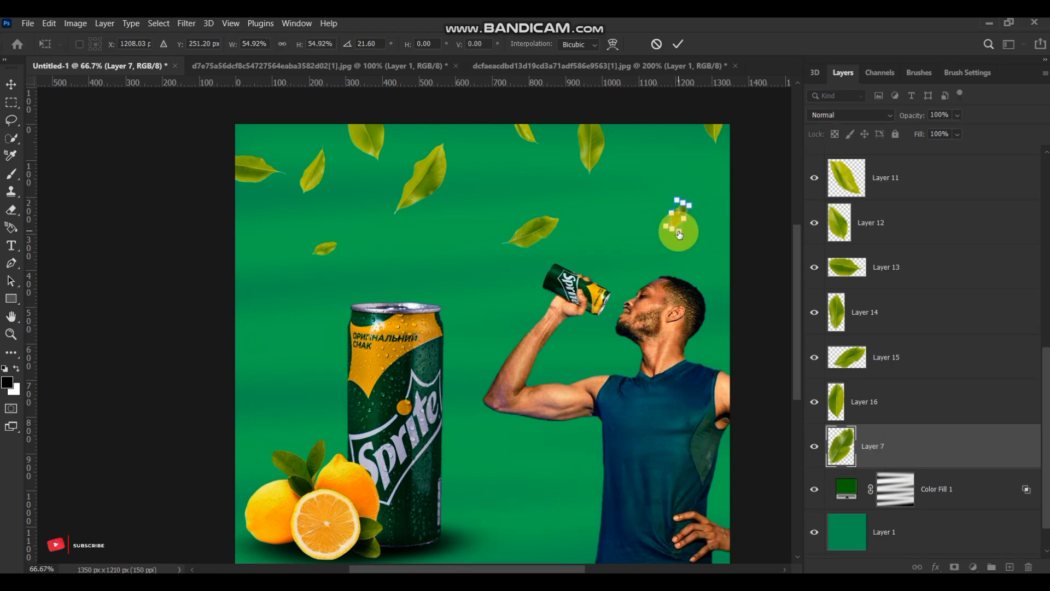
pyautogui.press('Return')
# Shrink the leaf above the held can and scale the upright Layer 14 leaf near the top edge to about 55%.
pyautogui.click(535, 234)
pyautogui.hotkey('ctrl', 't')
pyautogui.moveTo(559, 215); pyautogui.dragTo(541, 226)
pyautogui.press('Return')
pyautogui.click(593, 157)
pyautogui.hotkey('ctrl', 't')
pyautogui.moveTo(605, 111); pyautogui.dragTo(592, 139)
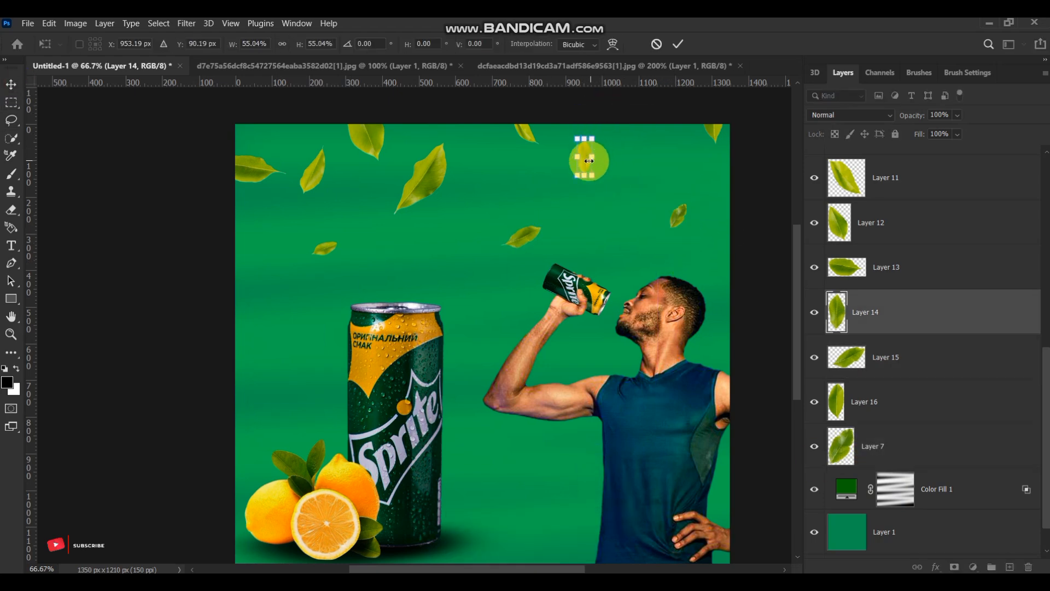
pyautogui.press('Return')
# Scale the large Layer 9 leaf to about 61% and shrink the Layer 12 leaf toward the top edge.
pyautogui.click(429, 164)
pyautogui.hotkey('ctrl', 't')
pyautogui.moveTo(395, 217); pyautogui.dragTo(416, 192)
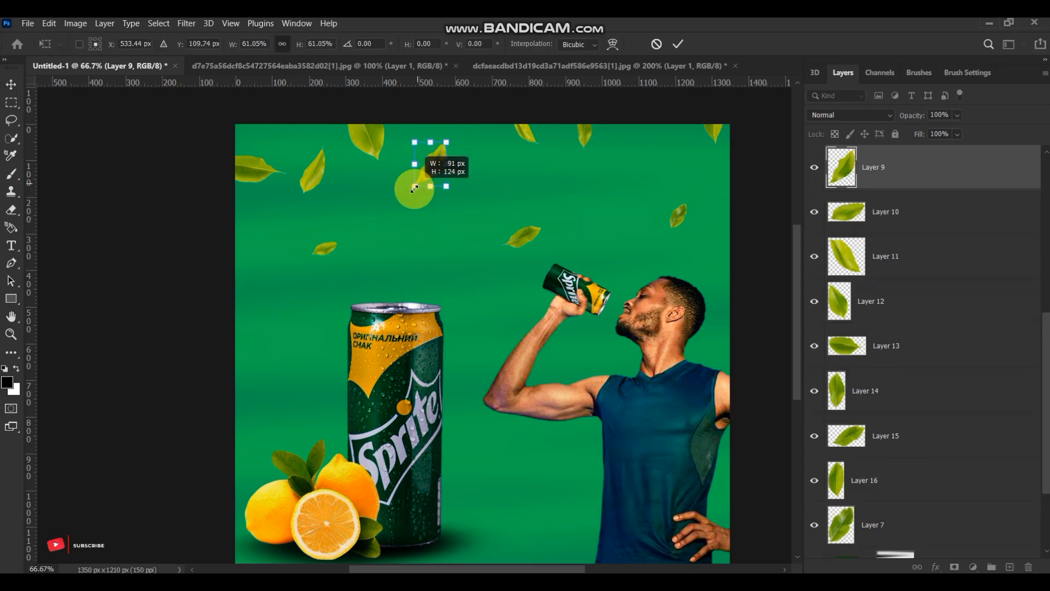
pyautogui.press('Return')
pyautogui.click(365, 151)
pyautogui.hotkey('ctrl', 't')
pyautogui.moveTo(346, 164); pyautogui.dragTo(368, 133)
pyautogui.press('Return')
# Shrink the Layer 13 leaf and move it up into the poster's top-left corner.
pyautogui.click(259, 168)
pyautogui.hotkey('ctrl', 't')
pyautogui.moveTo(259, 168); pyautogui.dragTo(246, 132)
pyautogui.press('Return')
# Duplicate all the leaf layers together, flip the copies horizontally and offset them to scatter more leaves across the top.
pyautogui.scroll(5, 919, 350)
pyautogui.keyDown('shift'); pyautogui.click(895, 367); pyautogui.keyUp('shift')
pyautogui.hotkey('ctrl', 'j')
pyautogui.hotkey('ctrl', 't')
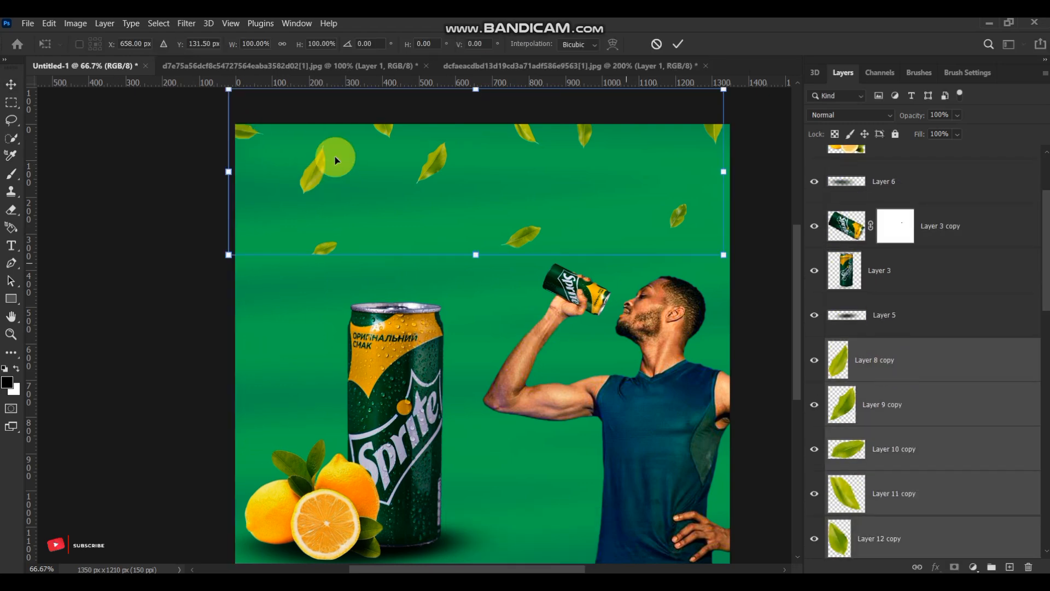
pyautogui.rightClick(431, 161)
pyautogui.click(465, 428)
pyautogui.moveTo(518, 159); pyautogui.dragTo(501, 172)
pyautogui.press('Return')
# Select all original and copied leaf layers and merge them into a single layer.
pyautogui.scroll(2, 907, 383)
pyautogui.click(906, 412)
pyautogui.scroll(-6, 906, 427)
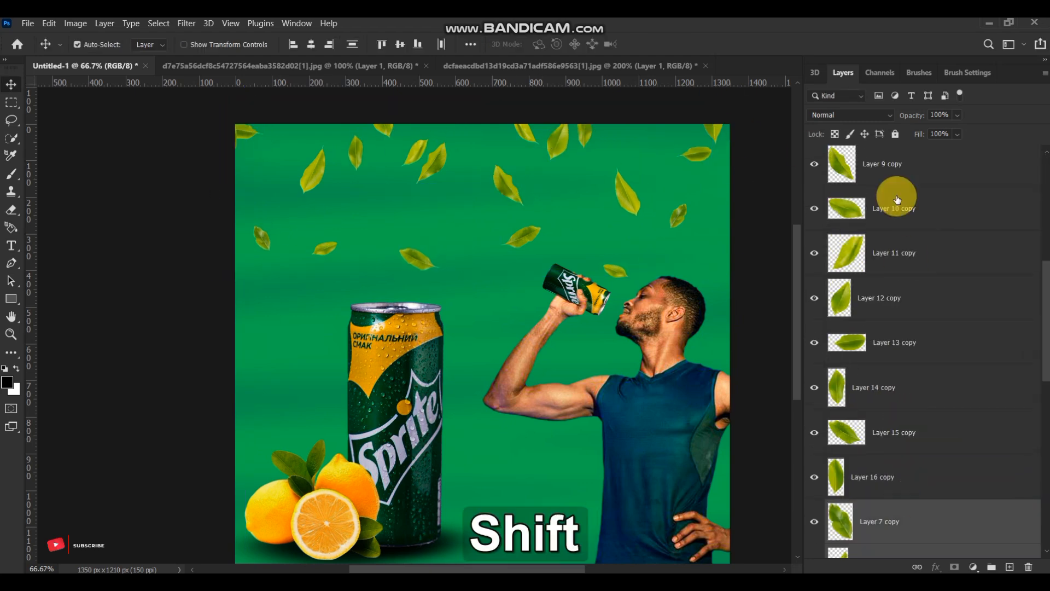
pyautogui.scroll(-8, 900, 273)
pyautogui.click(904, 396)
pyautogui.scroll(10, 900, 356)
pyautogui.keyDown('shift'); pyautogui.click(877, 268); pyautogui.keyUp('shift')
pyautogui.scroll(-5, 897, 411)
pyautogui.hotkey('ctrl', 'g')
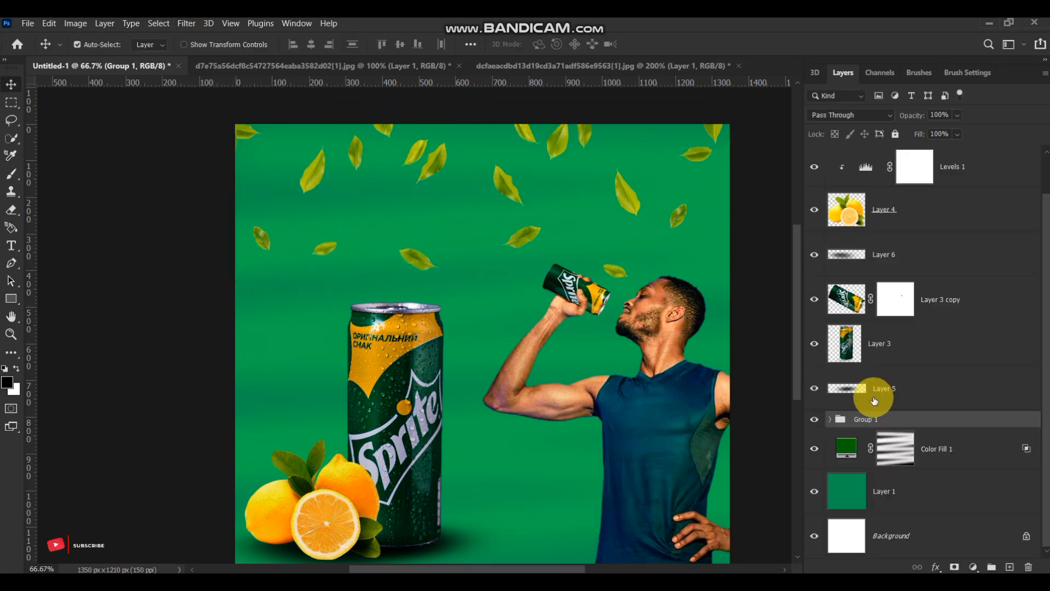
pyautogui.hotkey('ctrl', 'e')
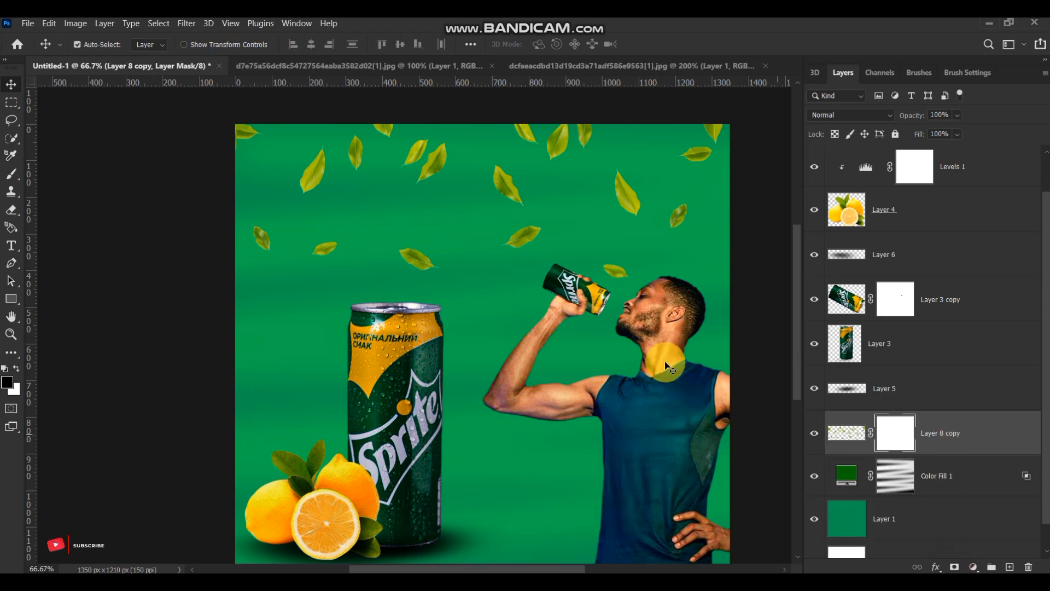
# Hide the leaves near the poster's upper-right corner and far left by painting black on the leaf layer's mask with a soft brush.
pyautogui.press('b')
pyautogui.click(625, 276)
pyautogui.rightClick(715, 138)
pyautogui.moveTo(733, 171); pyautogui.dragTo(733, 189)
pyautogui.click(664, 204)
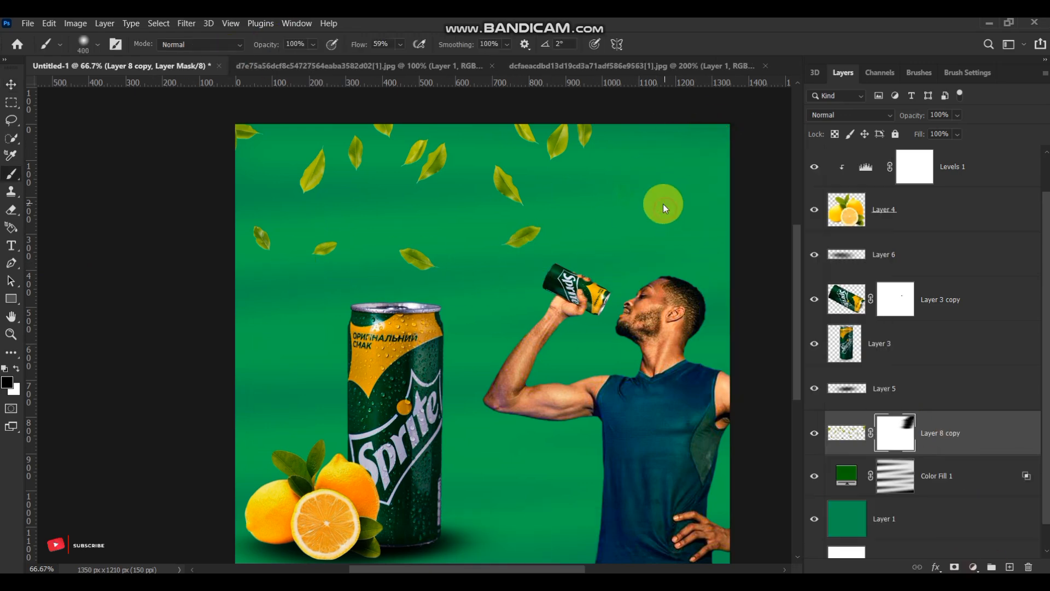
# Apply a vertical Path Blur with a speed of about 12% to the merged leaf layer.
pyautogui.click(186, 22)
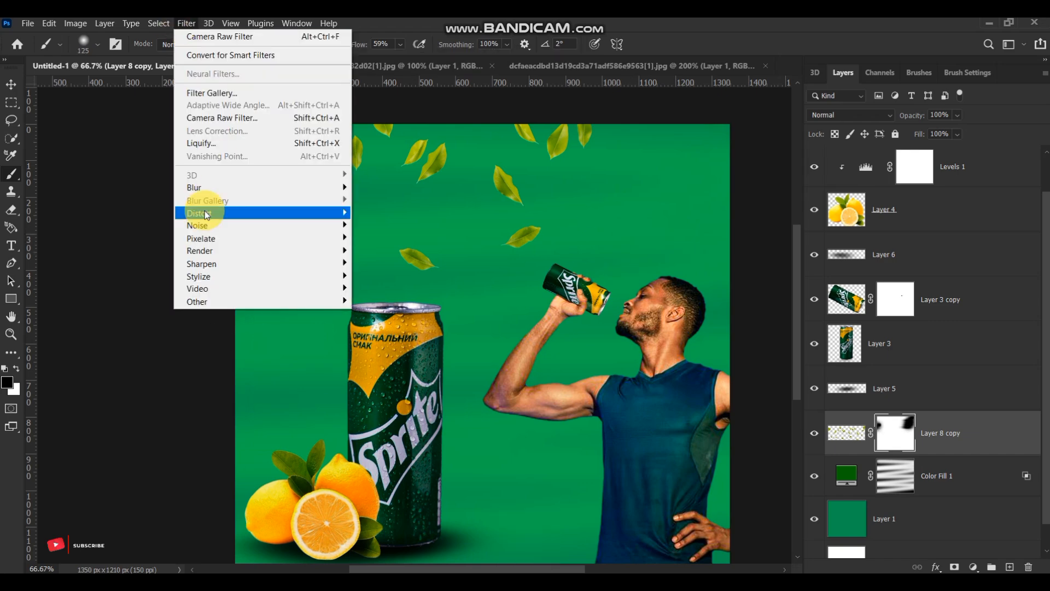
pyautogui.moveTo(221, 249)
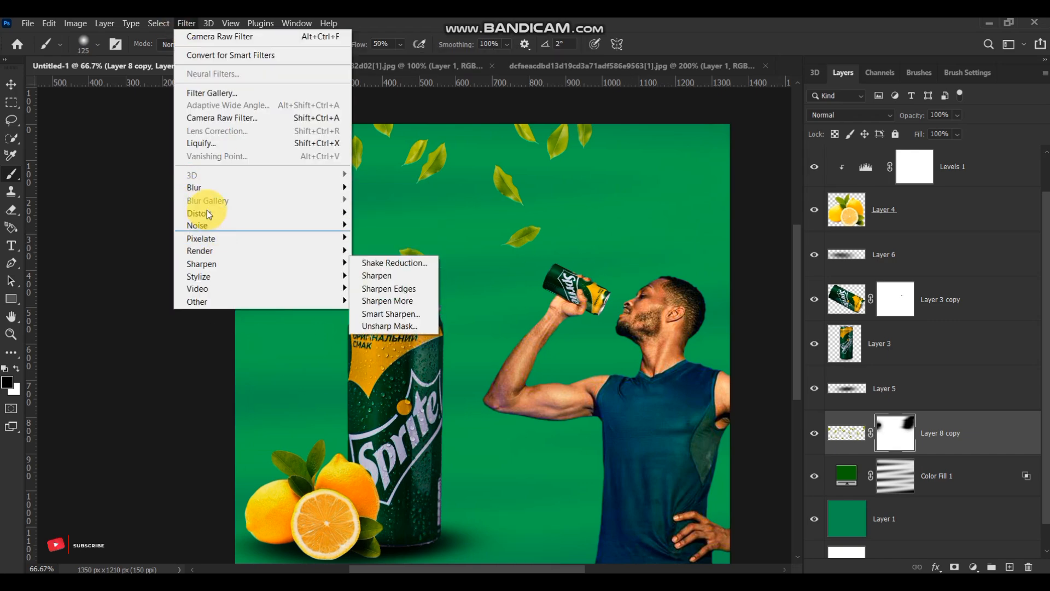
pyautogui.click(215, 39)
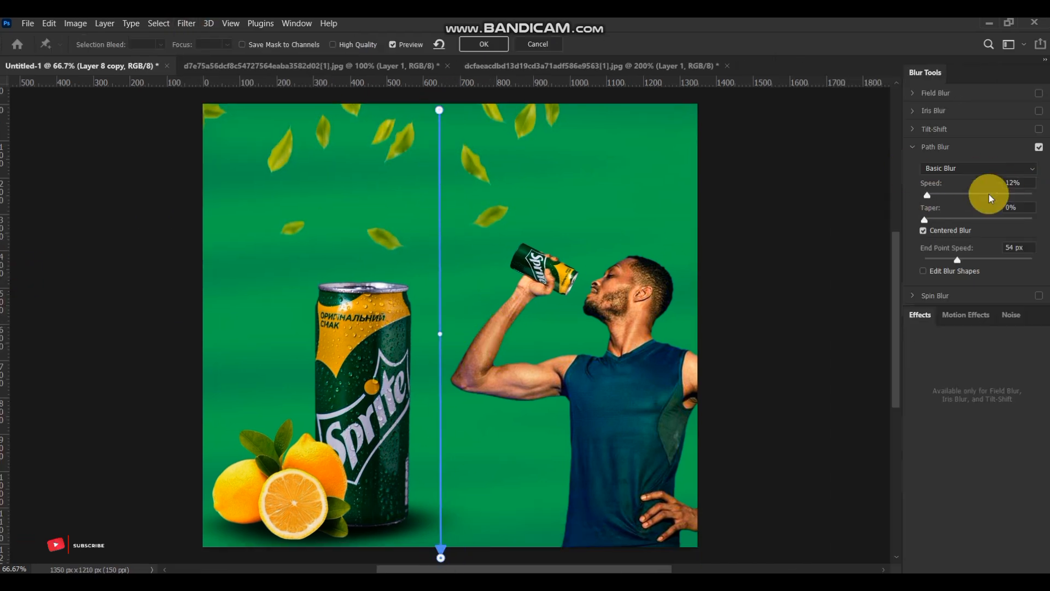
pyautogui.press('Down')
pyautogui.click(487, 46)
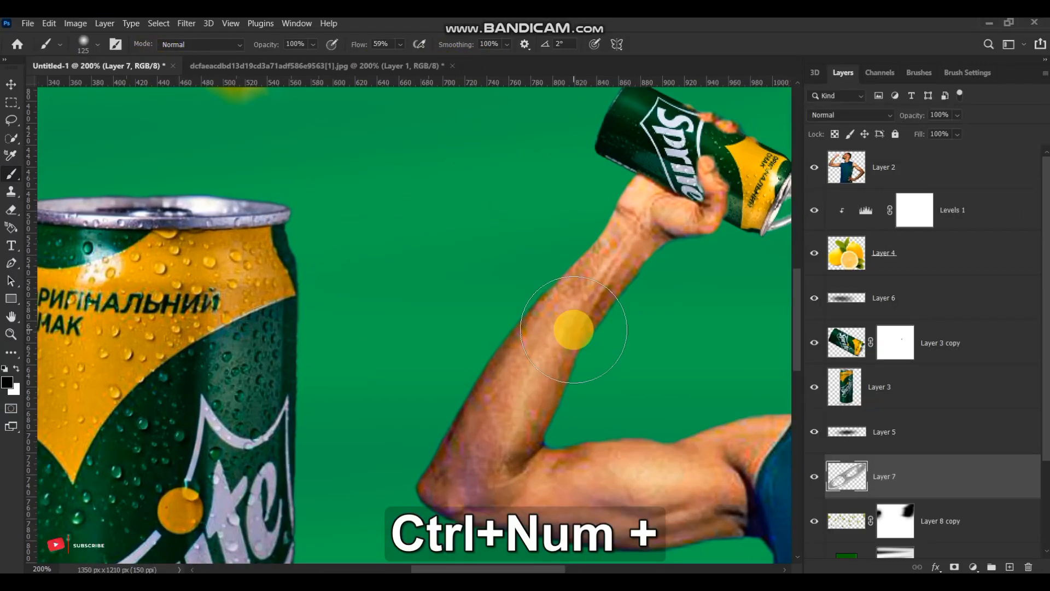
# Rotate, flip and narrow the Layer 7 pull tab with Free Transform and fit it onto the held can's lid.
pyautogui.hotkey('ctrl', 't')
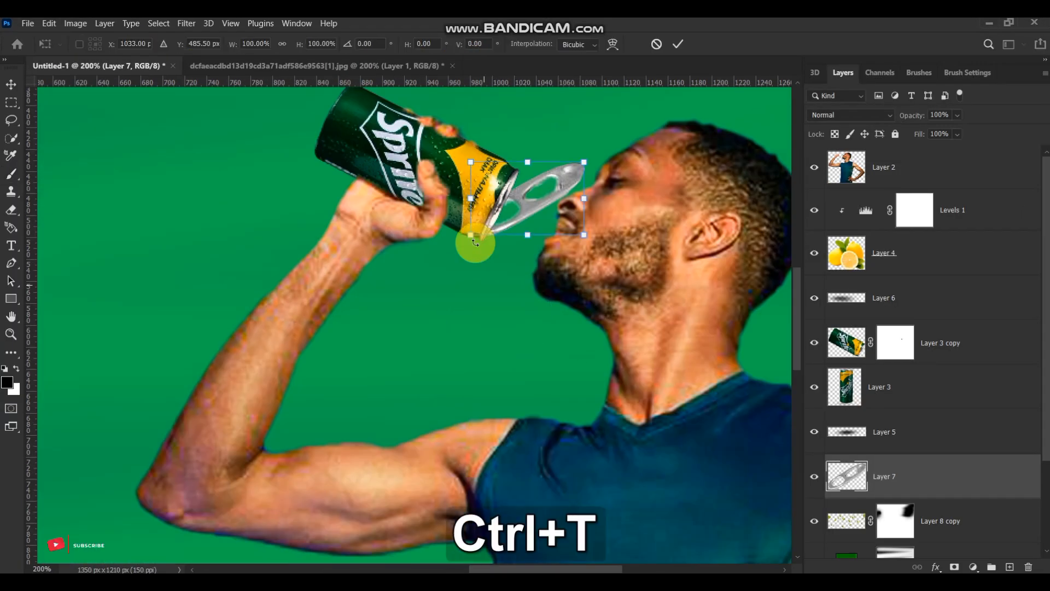
pyautogui.moveTo(475, 242); pyautogui.dragTo(491, 326)
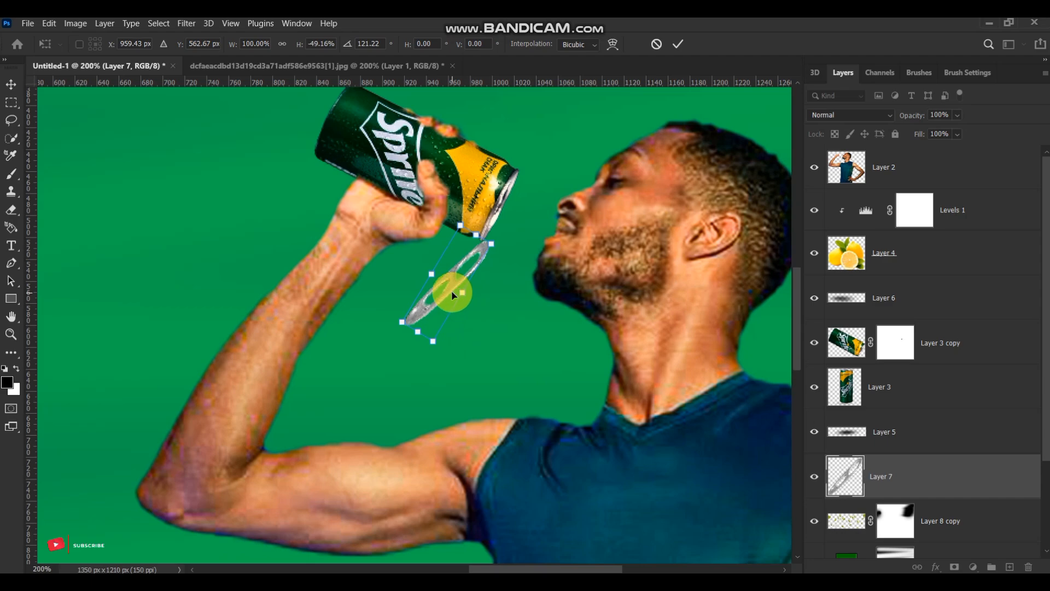
pyautogui.moveTo(520, 182); pyautogui.dragTo(525, 174)
pyautogui.hotkey('ctrl', '+')
pyautogui.hotkey('ctrl', '+')
pyautogui.moveTo(588, 109); pyautogui.dragTo(507, 367)
pyautogui.hotkey('ctrl', '+')
pyautogui.hotkey('ctrl', '+')
pyautogui.moveTo(640, 236); pyautogui.dragTo(595, 327)
pyautogui.press('Return')
# Move the Layer 7 pull tab above the Layer 3 copy can in the layer order.
pyautogui.moveTo(902, 476); pyautogui.dragTo(901, 320)
pyautogui.press('Return')
pyautogui.hotkey('ctrl', '-')
pyautogui.hotkey('ctrl', '-')
pyautogui.hotkey('ctrl', '-')
pyautogui.hotkey('ctrl', '-')
pyautogui.hotkey('ctrl', '-')
pyautogui.hotkey('ctrl', '-')
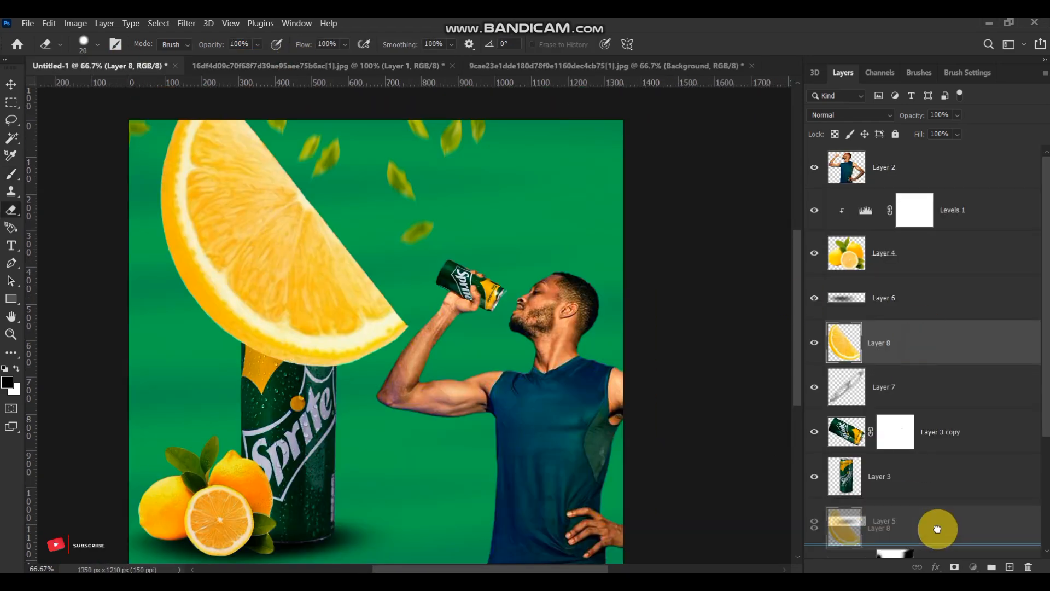
# Place the Layer 8 lemon slice below the Layer 5 shadow and shrink it near the poster's upper-left corner.
pyautogui.moveTo(939, 528); pyautogui.dragTo(897, 383)
pyautogui.hotkey('ctrl', 't')
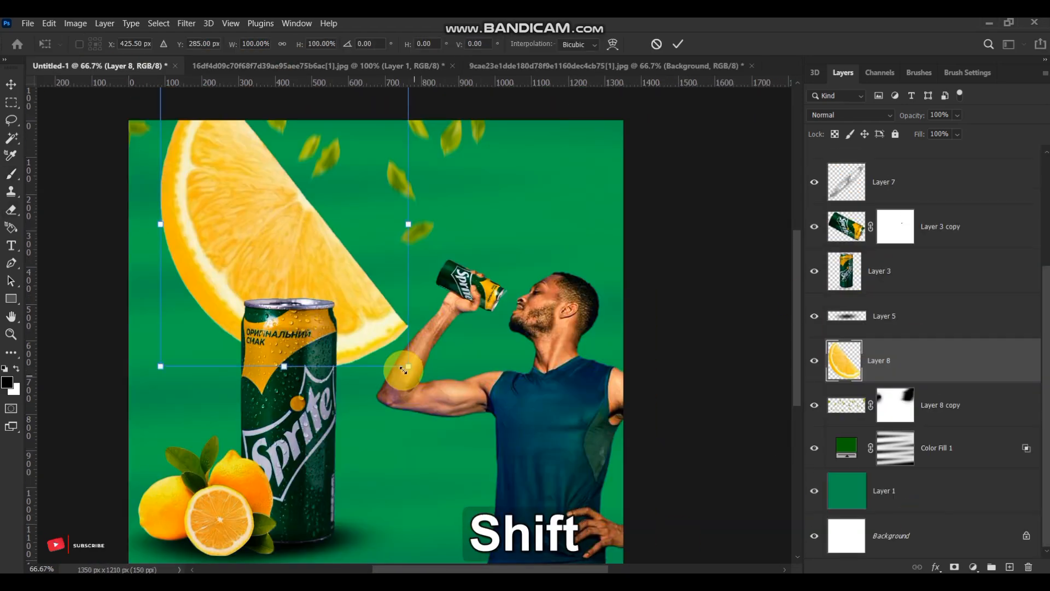
pyautogui.moveTo(404, 369); pyautogui.dragTo(265, 183)
pyautogui.press('Return')
# Duplicate the lemon slice, shrink and rotate the copy, and place it among the leaves beside the original.
pyautogui.hotkey('ctrl', 'alt', 't')
pyautogui.moveTo(186, 156); pyautogui.dragTo(274, 178)
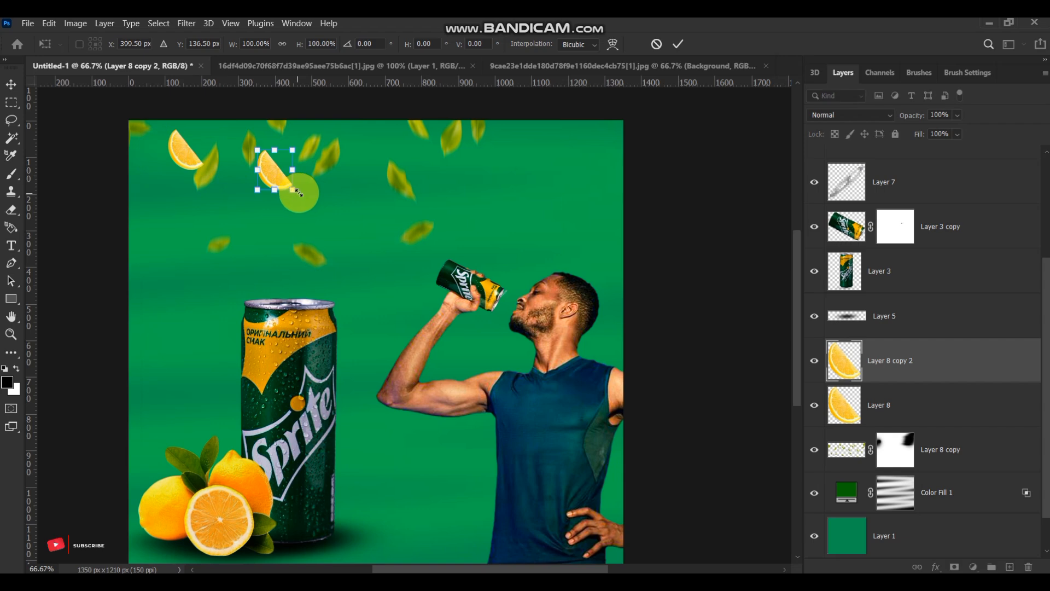
pyautogui.press('Return')
# Duplicate the small lemon slice, enlarge and flip the copy, and place it lower toward the poster's upper centre.
pyautogui.hotkey('ctrl', 'j')
pyautogui.hotkey('ctrl', 't')
pyautogui.hotkey('ctrl', 'z')
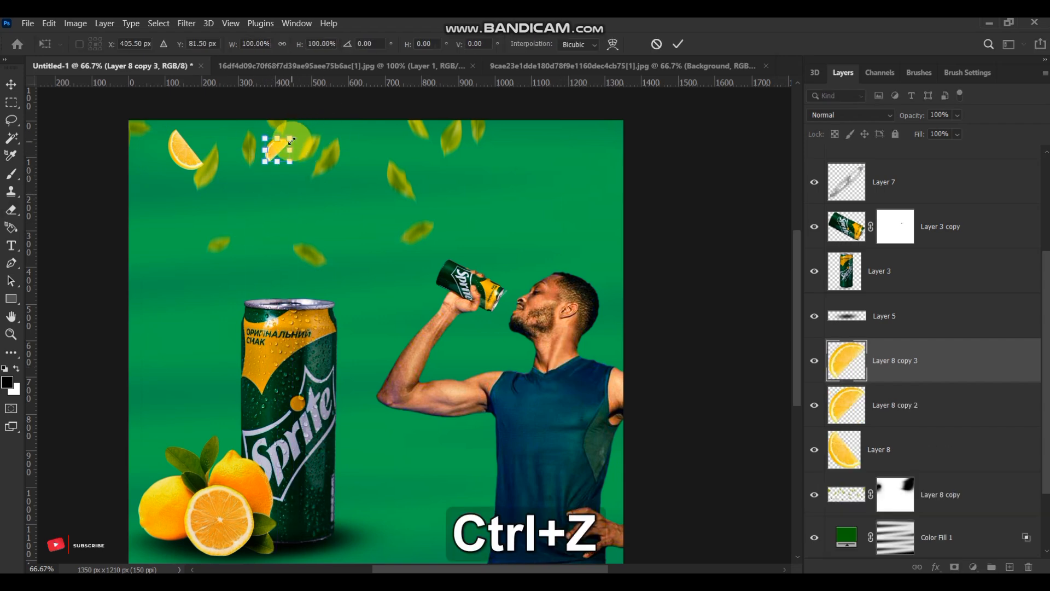
pyautogui.moveTo(290, 139); pyautogui.dragTo(299, 130)
pyautogui.moveTo(283, 149); pyautogui.dragTo(348, 142)
pyautogui.rightClick(353, 138)
pyautogui.click(378, 406)
pyautogui.press('Return')
# Add two more rotated lemon slice copies, one beside the upper-right leaves and one between the big can and the held can.
pyautogui.hotkey('ctrl', 'alt', 't')
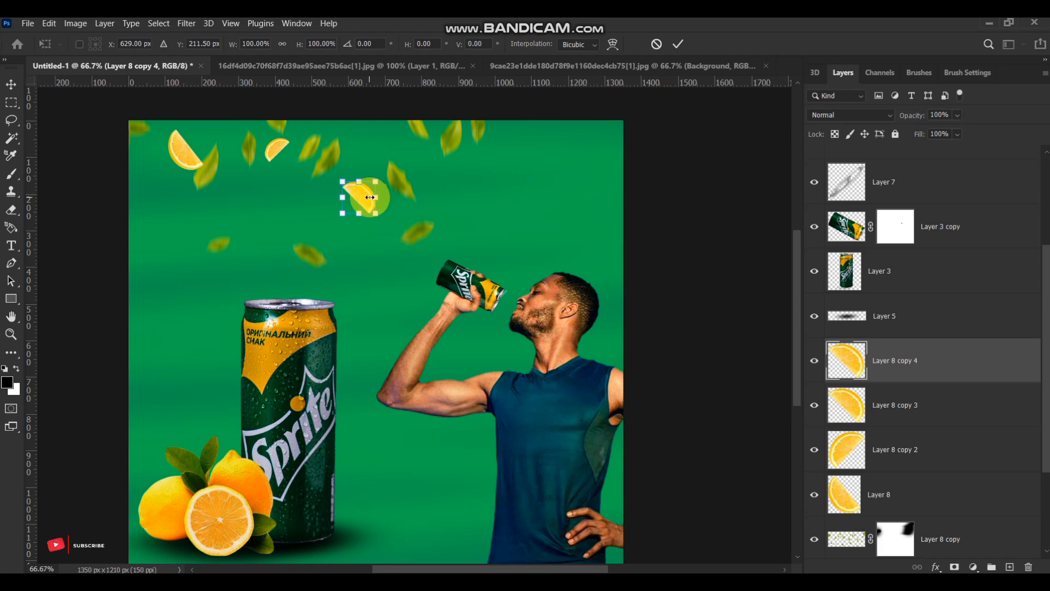
pyautogui.press('Return')
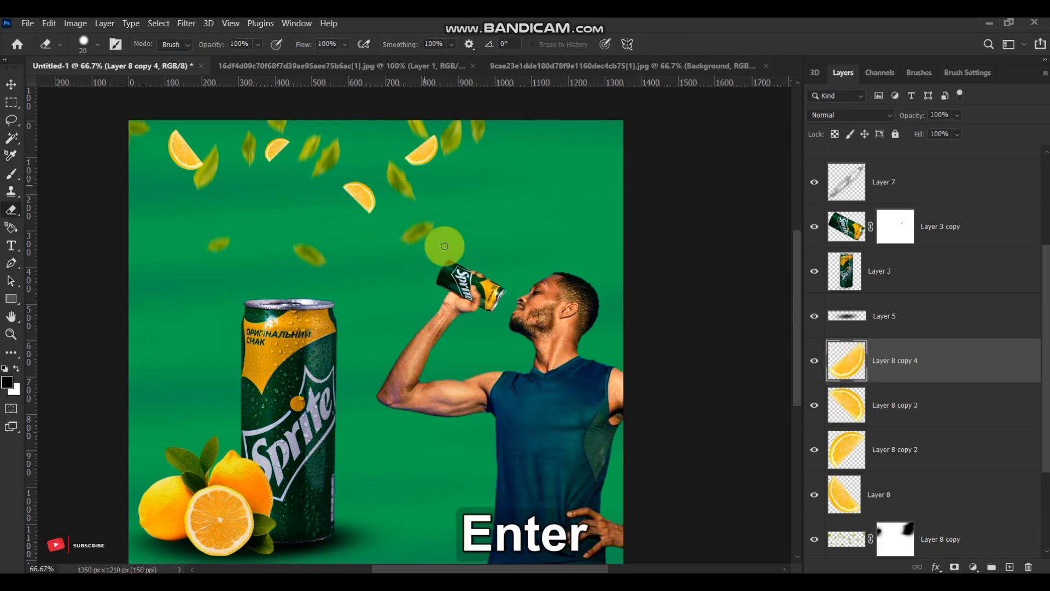
pyautogui.hotkey('ctrl', 'alt', 't')
pyautogui.moveTo(424, 161); pyautogui.dragTo(423, 165)
pyautogui.press('Return')
pyautogui.press('e')
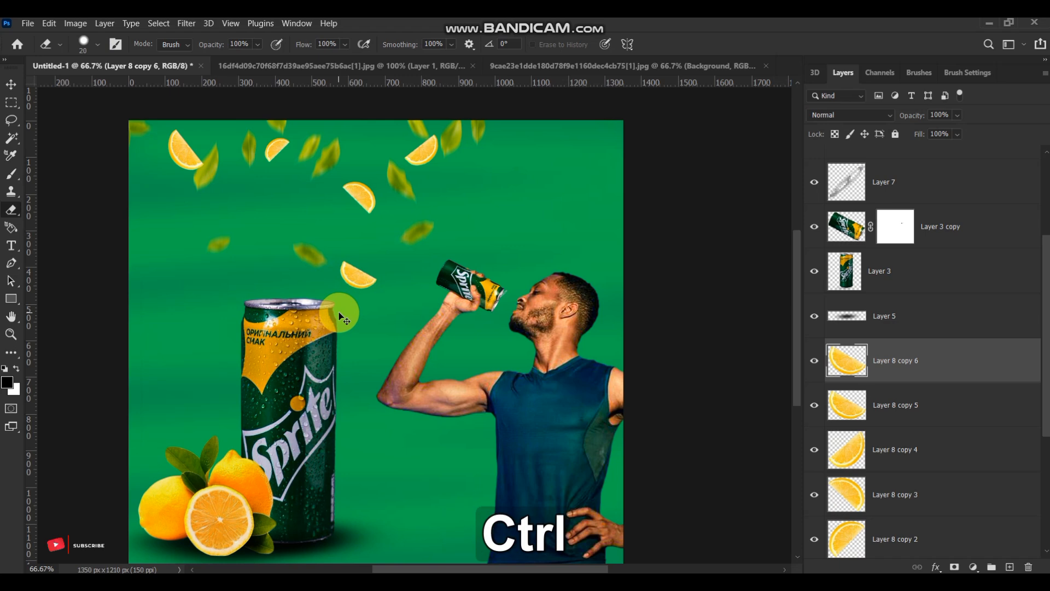
# Duplicate the slice again, move the copy above the big can and rotate it until its cut edge is level.
pyautogui.hotkey('ctrl', 'alt', 't')
pyautogui.moveTo(356, 285); pyautogui.dragTo(269, 226)
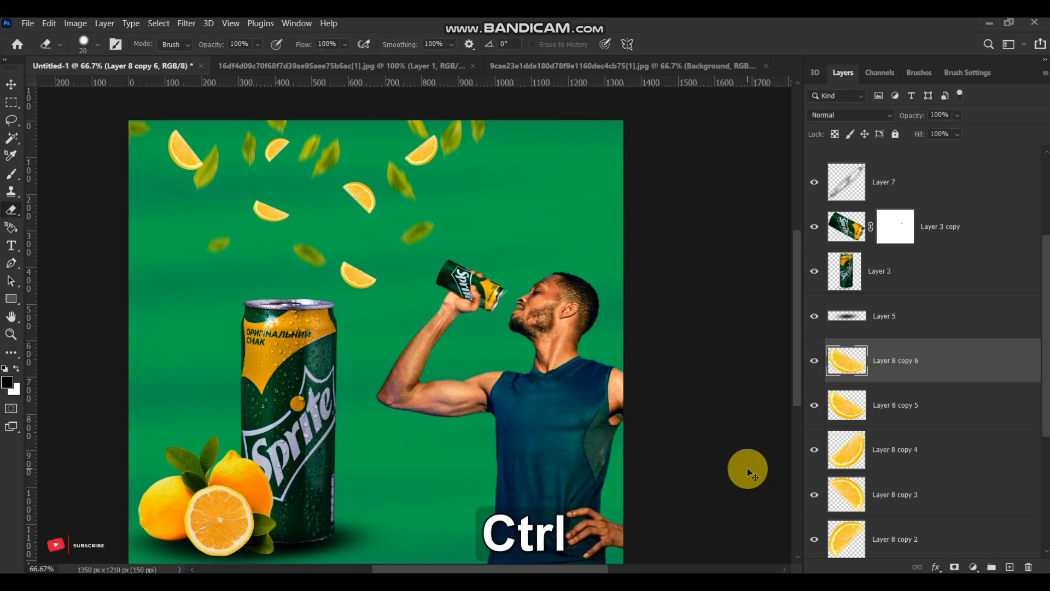
pyautogui.hotkey('ctrl', 't')
pyautogui.moveTo(323, 256); pyautogui.dragTo(310, 224)
pyautogui.press('Return')
# Duplicate the Layer 8 copy 5 slice and place a smaller copy just above and left of the big can.
pyautogui.click(898, 414)
pyautogui.hotkey('ctrl', 'j')
pyautogui.hotkey('ctrl', 't')
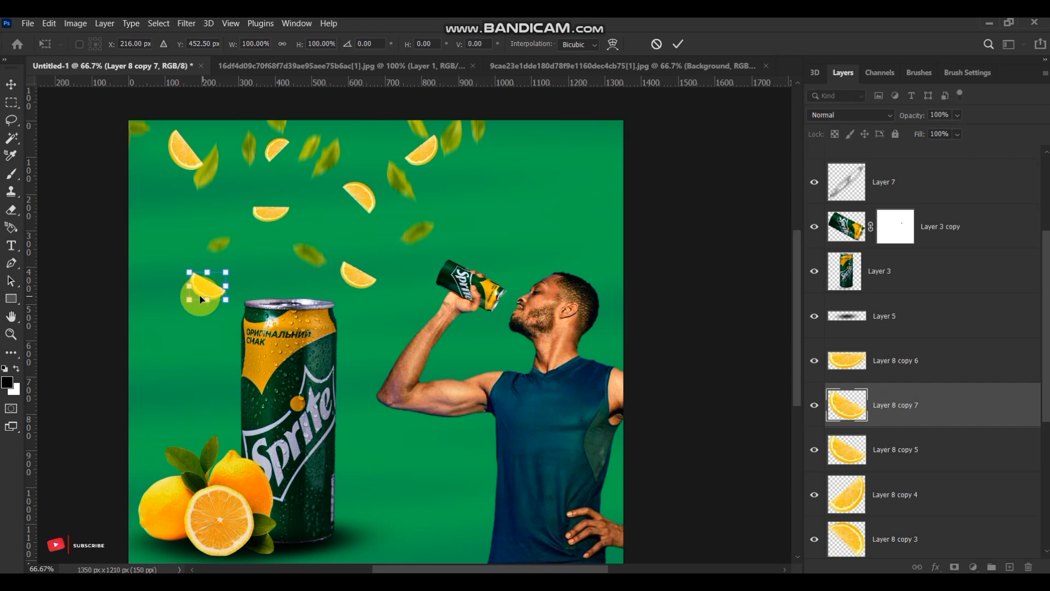
pyautogui.press('Return')
# Select all the lemon slice layers and merge them into a single layer.
pyautogui.click(892, 373)
pyautogui.scroll(-6, 897, 367)
pyautogui.keyDown('shift'); pyautogui.click(900, 363); pyautogui.keyUp('shift')
pyautogui.hotkey('ctrl', 'e')
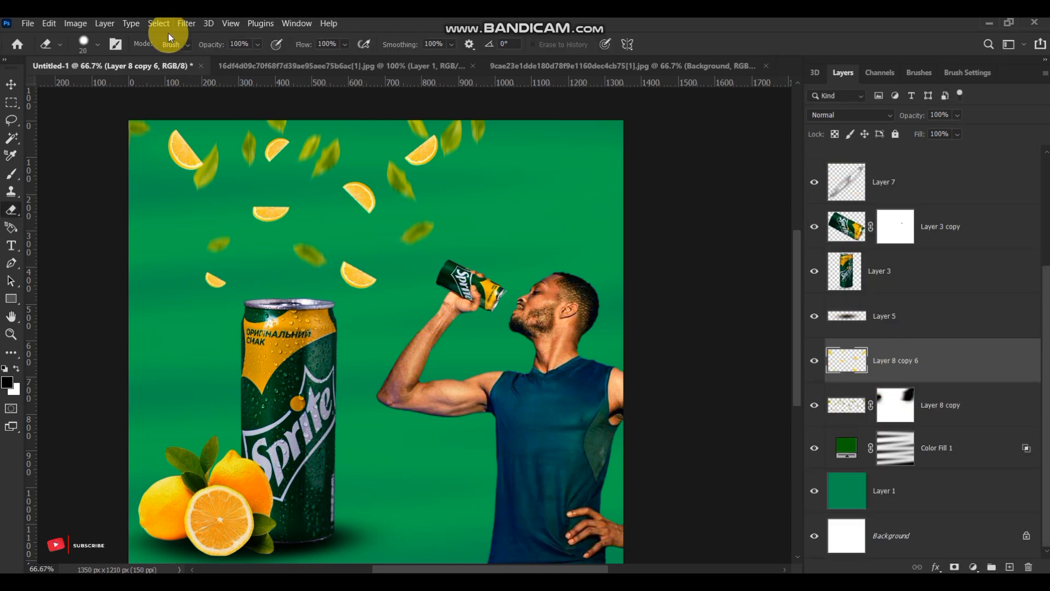
# Apply a vertical Path Blur to the merged lemon slice layer.
pyautogui.click(186, 24)
pyautogui.moveTo(207, 199)
pyautogui.click(322, 237)
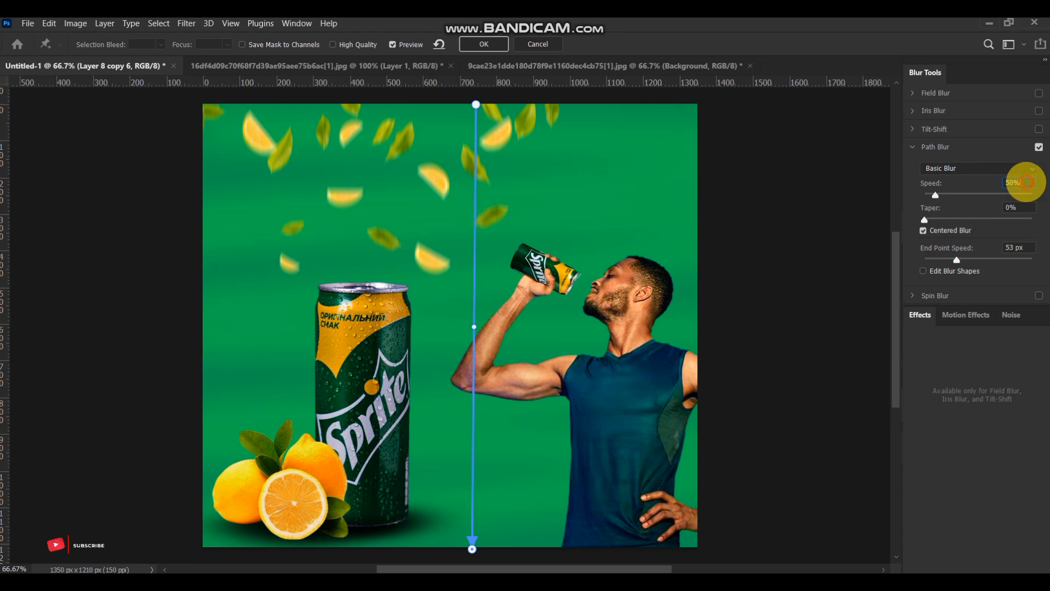
pyautogui.click(484, 44)
pyautogui.scroll(3, 389, 274)
pyautogui.scroll(-2, 387, 273)
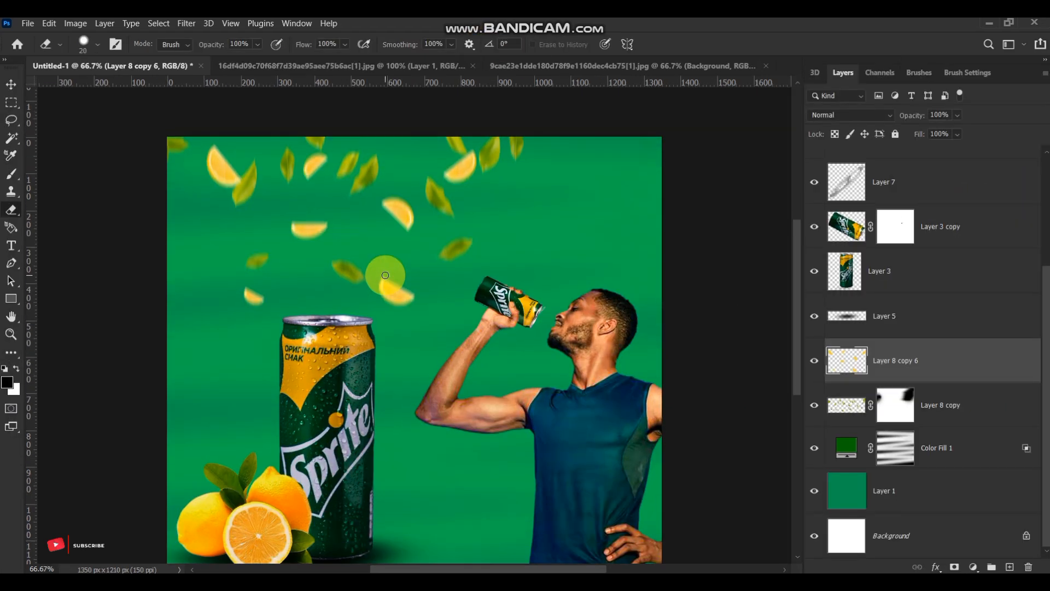
# Bring the Sprite logo into the poster above the man and clip a white Color Fill layer to it.
pyautogui.click(473, 66)
pyautogui.click(543, 246)
pyautogui.click(861, 528)
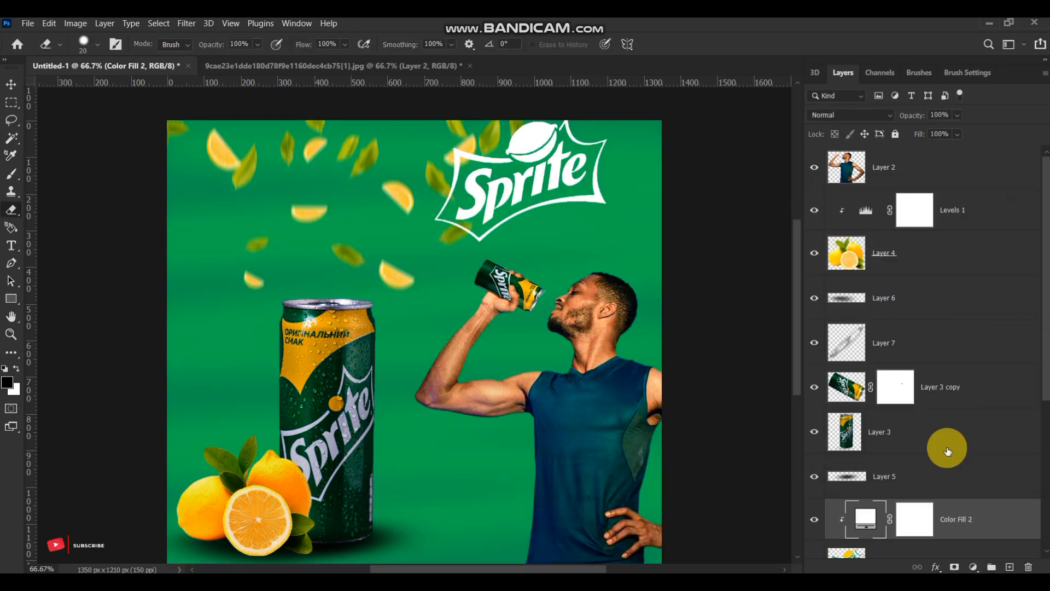
# Reveal the logo's yellow lemon by painting black on the Color Fill 2 mask with a 100% hardness brush.
pyautogui.hotkey('ctrl', '+')
pyautogui.moveTo(596, 113); pyautogui.dragTo(445, 277)
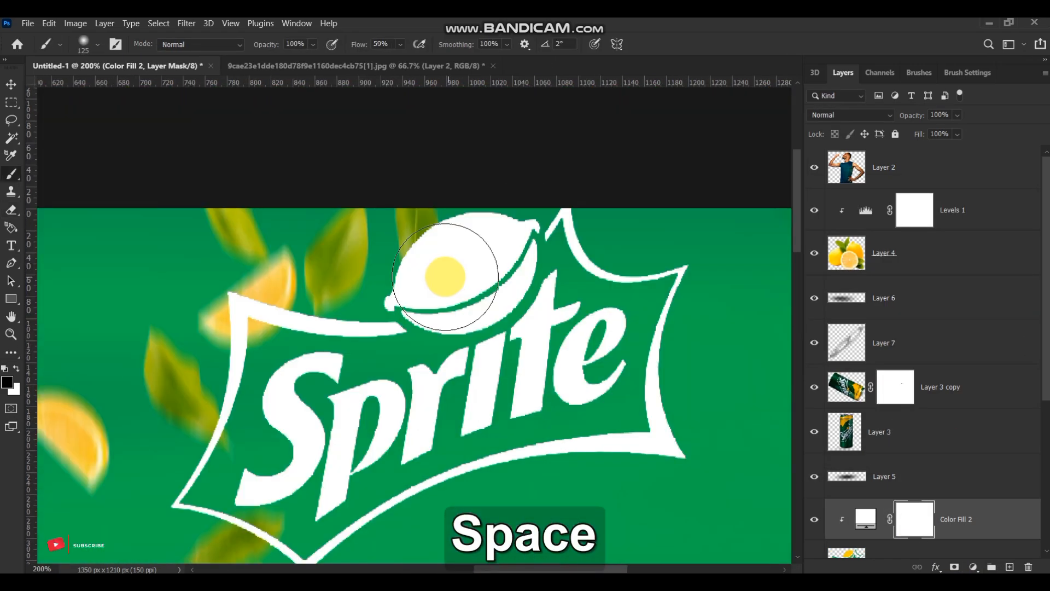
pyautogui.click(97, 44)
pyautogui.moveTo(73, 120); pyautogui.dragTo(163, 119)
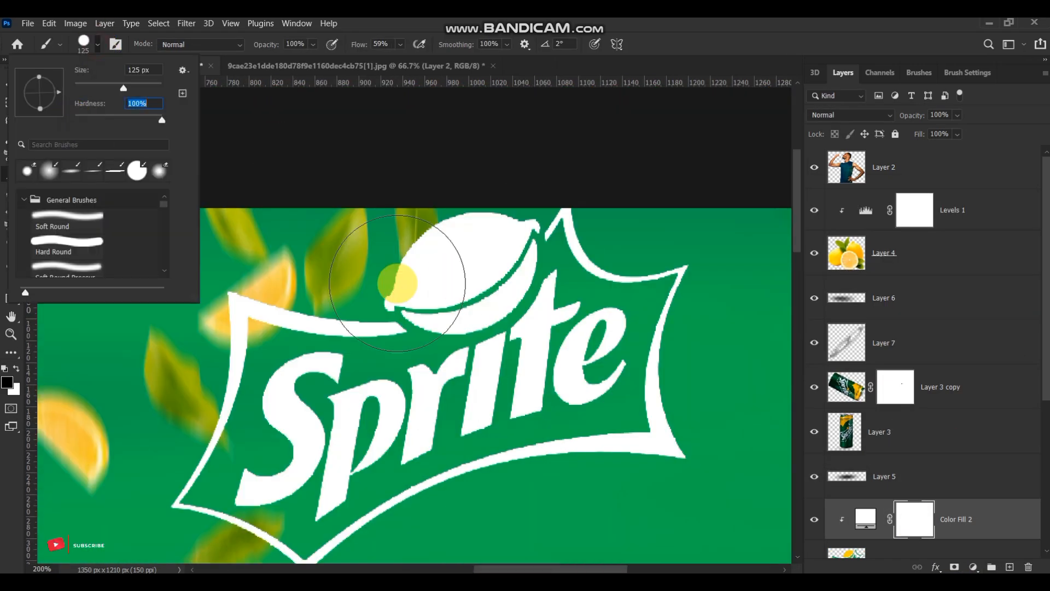
pyautogui.click(399, 285)
pyautogui.moveTo(421, 240); pyautogui.dragTo(475, 245)
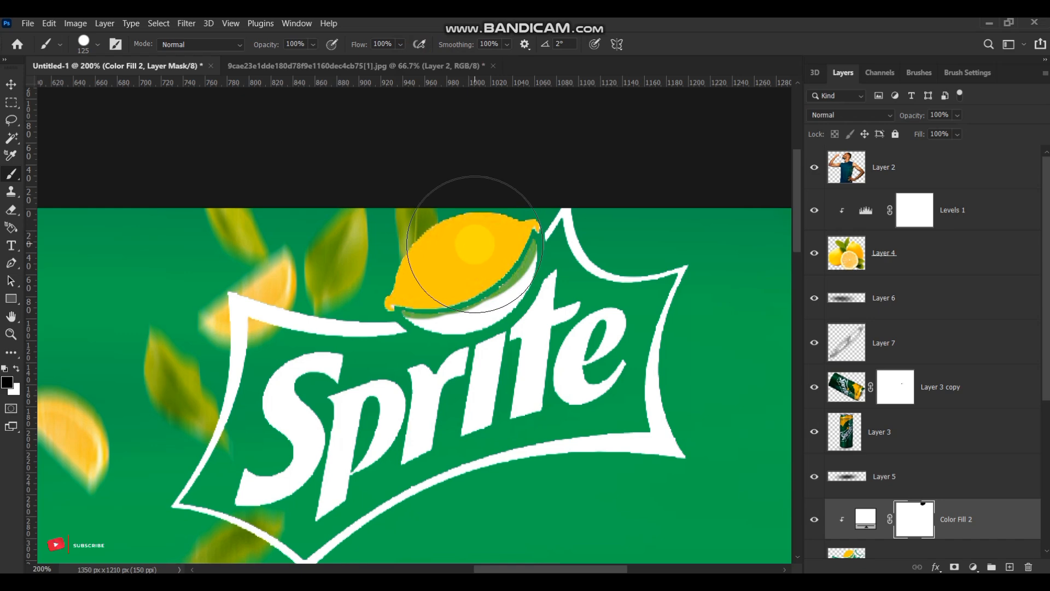
pyautogui.scroll(-5, 492, 356)
pyautogui.hotkey('ctrl', '-')
pyautogui.hotkey('ctrl', '-')
pyautogui.hotkey('ctrl', '-')
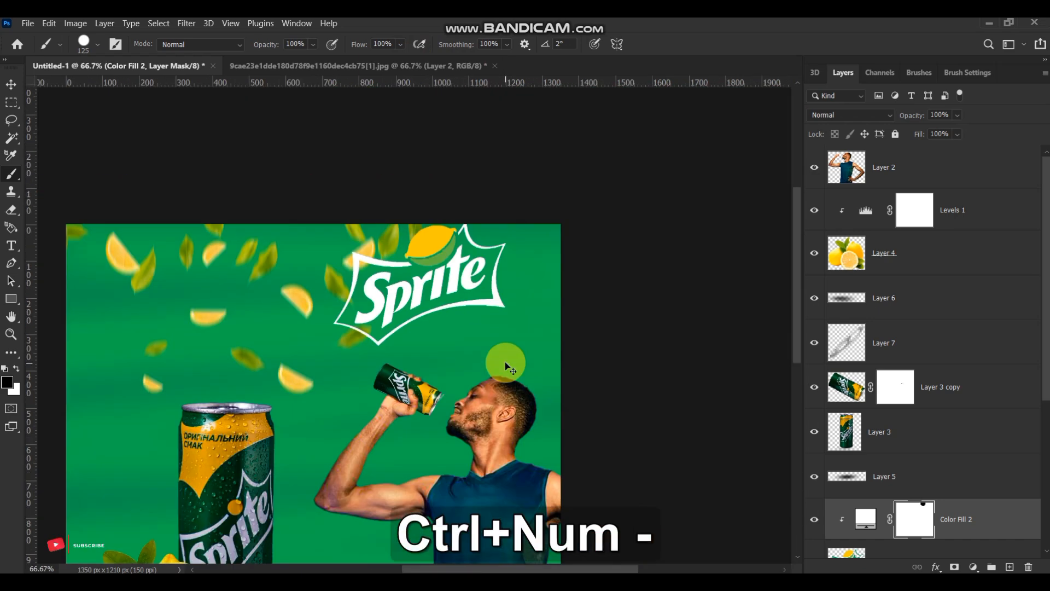
# Add a dark green Color Fill layer above the white fill and clip it to the logo.
pyautogui.click(973, 567)
pyautogui.click(946, 327)
pyautogui.click(880, 347)
pyautogui.moveTo(858, 273); pyautogui.dragTo(863, 315)
pyautogui.click(1000, 218)
pyautogui.keyDown('alt'); pyautogui.click(996, 539); pyautogui.keyUp('alt')
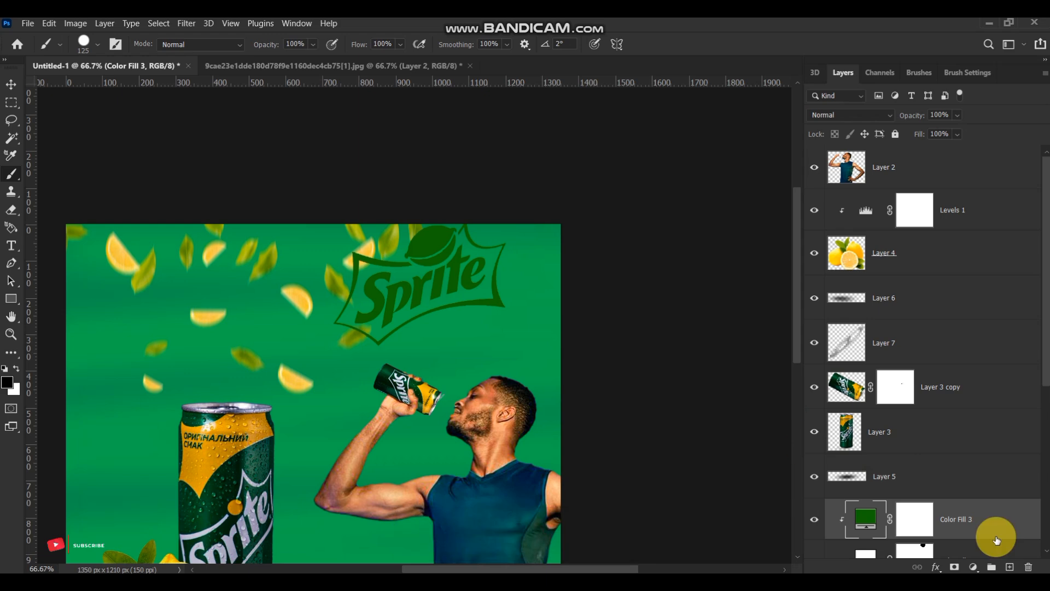
# Invert the green fill's mask and paint white with a small hard brush to colour the logo's lower lime crescent dark green.
pyautogui.click(915, 520)
pyautogui.hotkey('ctrl', 'i')
pyautogui.hotkey('ctrl', '+')
pyautogui.hotkey('ctrl', '+')
pyautogui.hotkey('ctrl', '+')
pyautogui.hotkey('ctrl', '+')
pyautogui.moveTo(372, 271)
pyautogui.mouseDown()
pyautogui.moveTo(368, 545)
pyautogui.moveTo(331, 551)
pyautogui.mouseUp()
pyautogui.press('[')
pyautogui.press('[')
pyautogui.press('[')
pyautogui.press('[')
pyautogui.press('[')
pyautogui.press('[')
pyautogui.press('[')
pyautogui.press('[')
pyautogui.press('[')
pyautogui.press('[')
pyautogui.press('[')
pyautogui.press('[')
pyautogui.press('[')
pyautogui.press('[')
pyautogui.press('[')
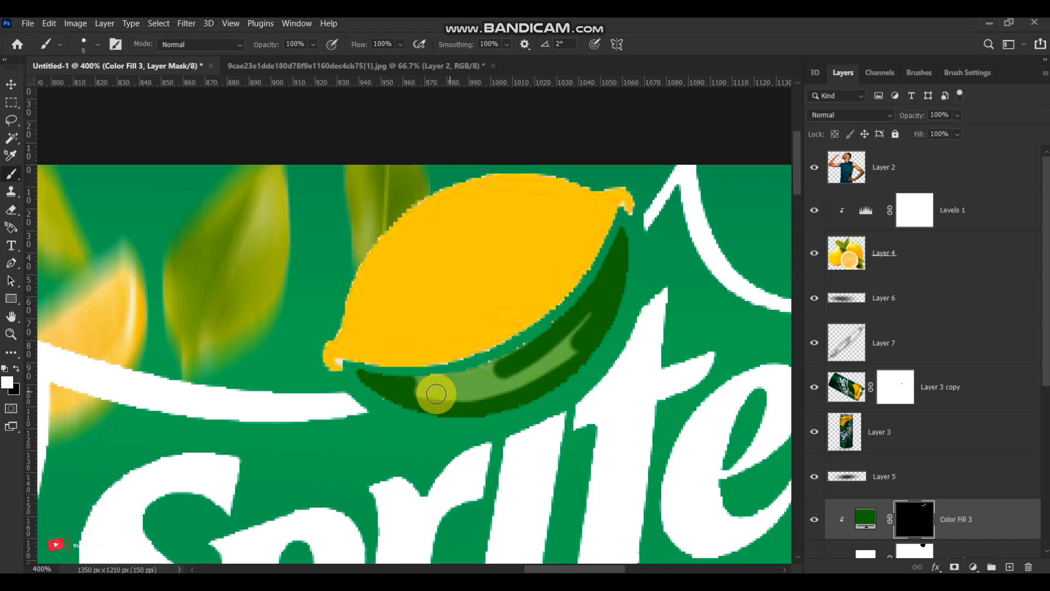
pyautogui.moveTo(555, 356); pyautogui.dragTo(434, 401)
pyautogui.hotkey('ctrl', '-')
pyautogui.hotkey('ctrl', '-')
pyautogui.hotkey('ctrl', '-')
pyautogui.hotkey('ctrl', '-')
pyautogui.hotkey('ctrl', '-')
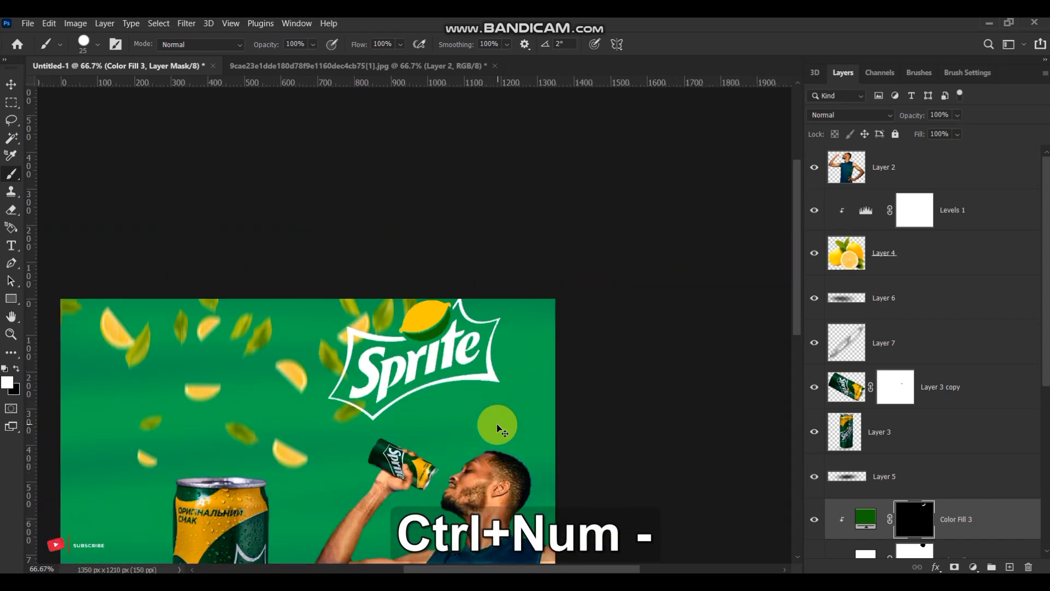
# Group the logo with its two Color Fill layers, enlarge the group and reposition it above the man.
pyautogui.scroll(-3, 930, 383)
pyautogui.keyDown('shift'); pyautogui.click(930, 335); pyautogui.keyUp('shift')
pyautogui.hotkey('ctrl', 'g')
pyautogui.hotkey('ctrl', 't')
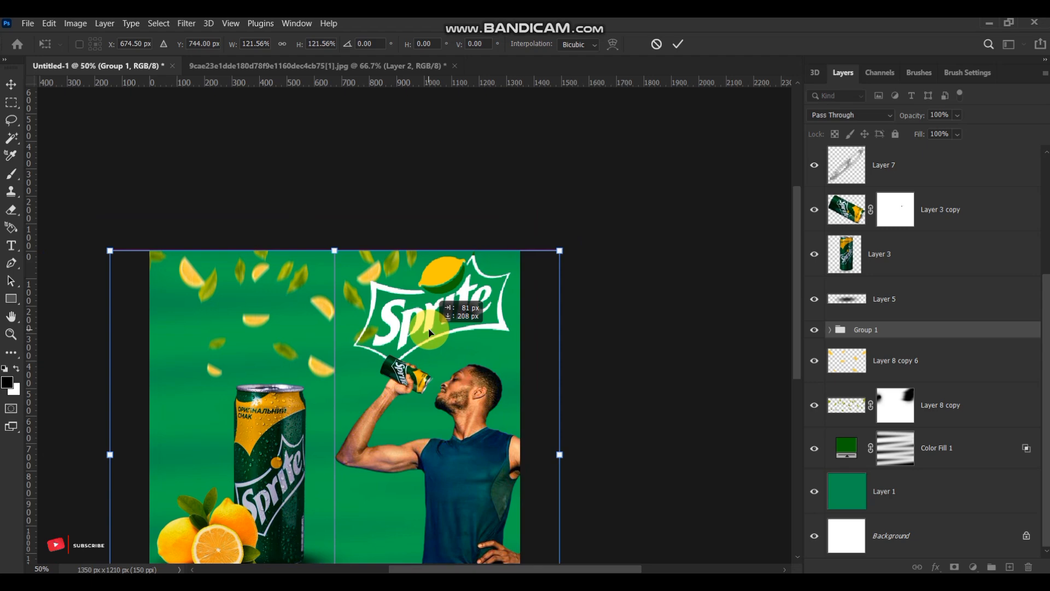
pyautogui.moveTo(551, 254); pyautogui.dragTo(622, 195)
pyautogui.moveTo(460, 285); pyautogui.dragTo(413, 344)
# Expand Group 1 and select the Color Fill 2 mask for work on the logo frame's upper peak.
pyautogui.click(830, 330)
pyautogui.click(934, 400)
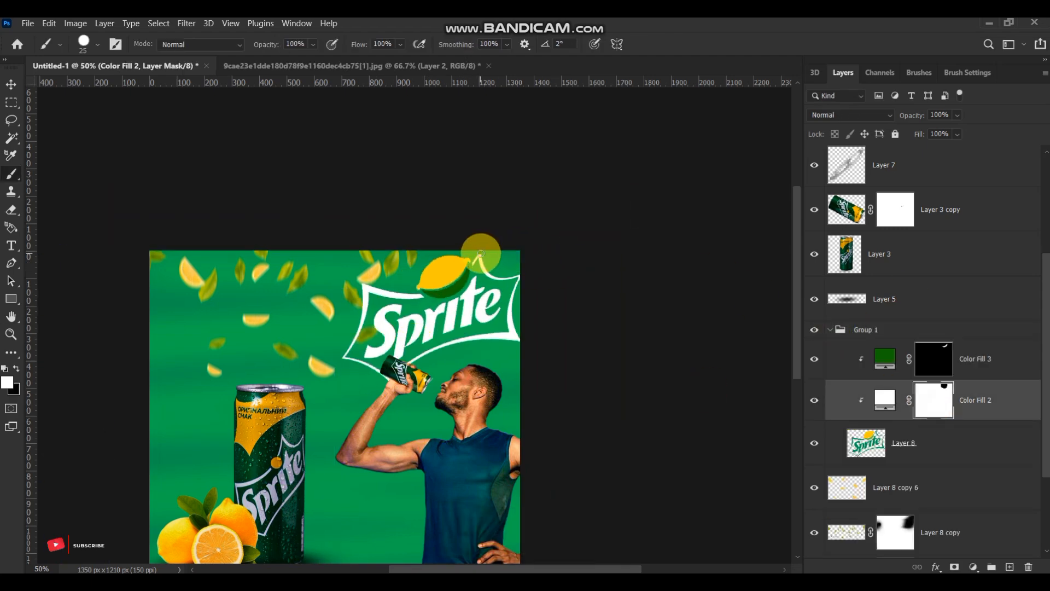
pyautogui.hotkey('ctrl', '+')
pyautogui.hotkey('ctrl', '+')
pyautogui.hotkey('ctrl', '+')
pyautogui.moveTo(587, 218); pyautogui.dragTo(454, 467)
pyautogui.press('Escape')
pyautogui.click(884, 400)
pyautogui.hotkey('ctrl', 't')
pyautogui.scroll(-4, 884, 403)
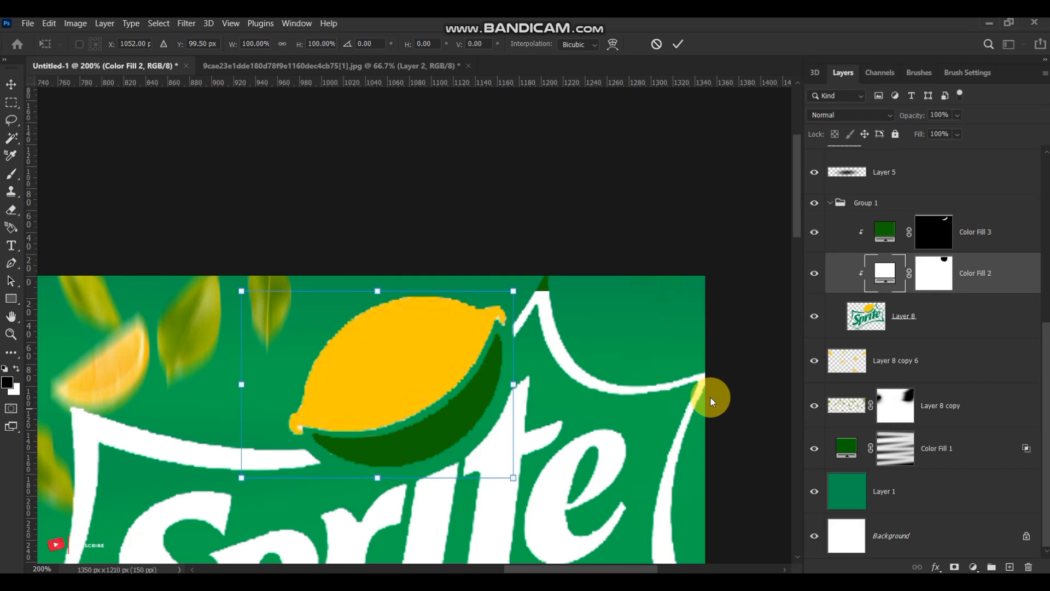
pyautogui.press('Escape')
# Duplicate the Color Fill 2 layer, keep the copy clipped to the logo and fill its mask with black.
pyautogui.click(934, 273)
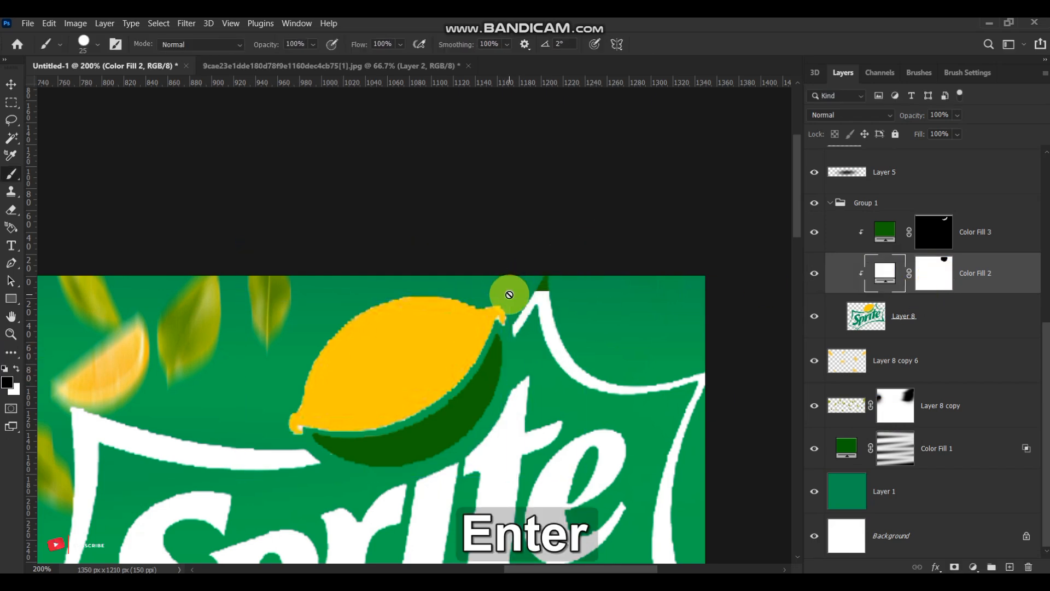
pyautogui.hotkey('ctrl', 'j')
pyautogui.hotkey('ctrl', 'alt', 'g')
pyautogui.click(939, 280)
pyautogui.hotkey('alt', 'BackSpace')
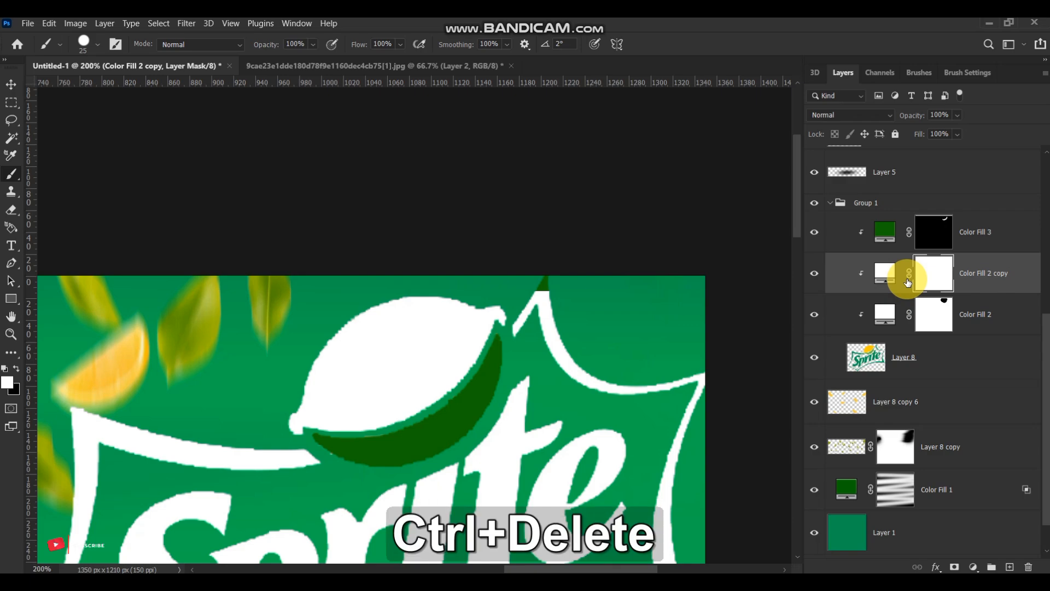
pyautogui.hotkey('ctrl', 'Delete')
# Try to cover the logo frame's dark green tip by transforming the duplicate fill and brushing on its mask.
pyautogui.click(880, 280)
pyautogui.hotkey('ctrl', 't')
pyautogui.press('Escape')
pyautogui.click(934, 271)
pyautogui.click(546, 286)
pyautogui.scroll(-1, 546, 286)
# Load the Layer 8 logo outline as a selection and try to paint the frame's dark green tip white.
pyautogui.click(864, 353)
pyautogui.keyDown('ctrl'); pyautogui.click(865, 353); pyautogui.keyUp('ctrl')
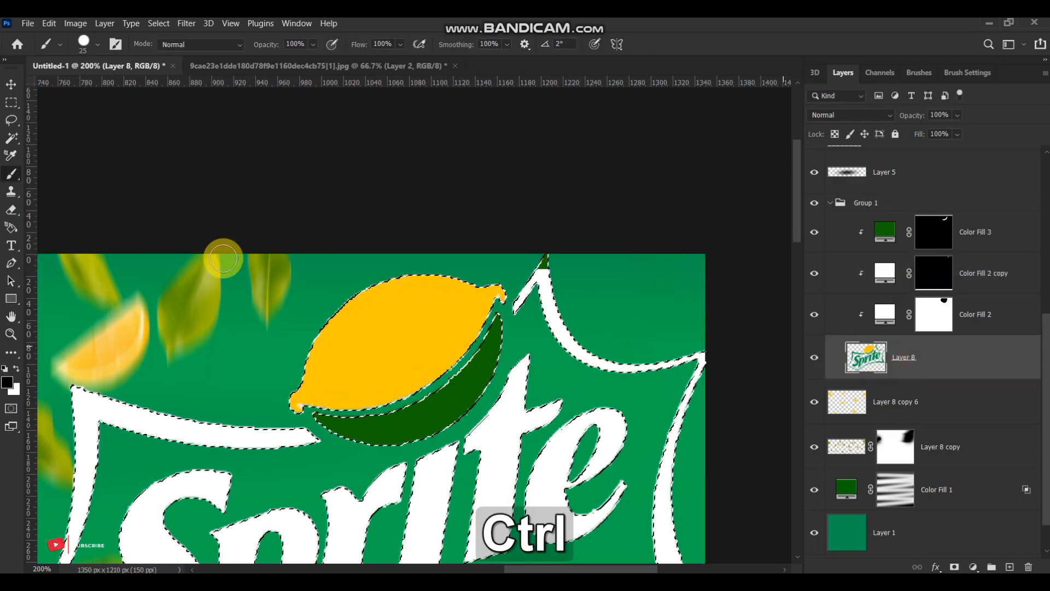
pyautogui.press('x')
pyautogui.click(545, 266)
pyautogui.press('b')
pyautogui.press('b')
pyautogui.press('b')
pyautogui.press('b')
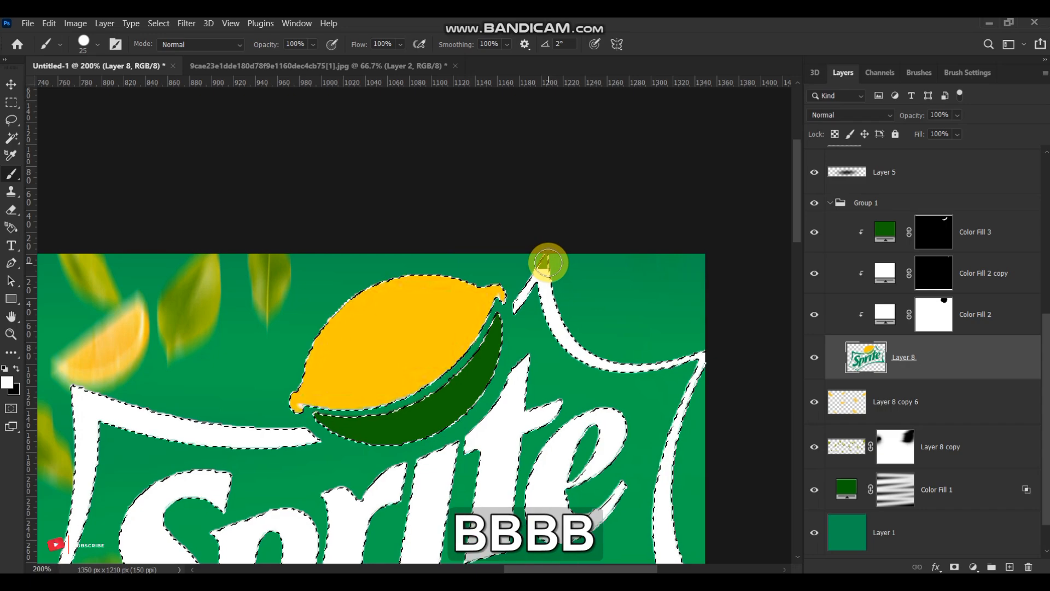
# Move Color Fill 2 copy above Color Fill 3 and fill its mask with white inside the logo selection.
pyautogui.click(937, 322)
pyautogui.click(977, 237)
pyautogui.moveTo(974, 274); pyautogui.dragTo(954, 218)
pyautogui.click(934, 236)
pyautogui.hotkey('alt', 'Delete')
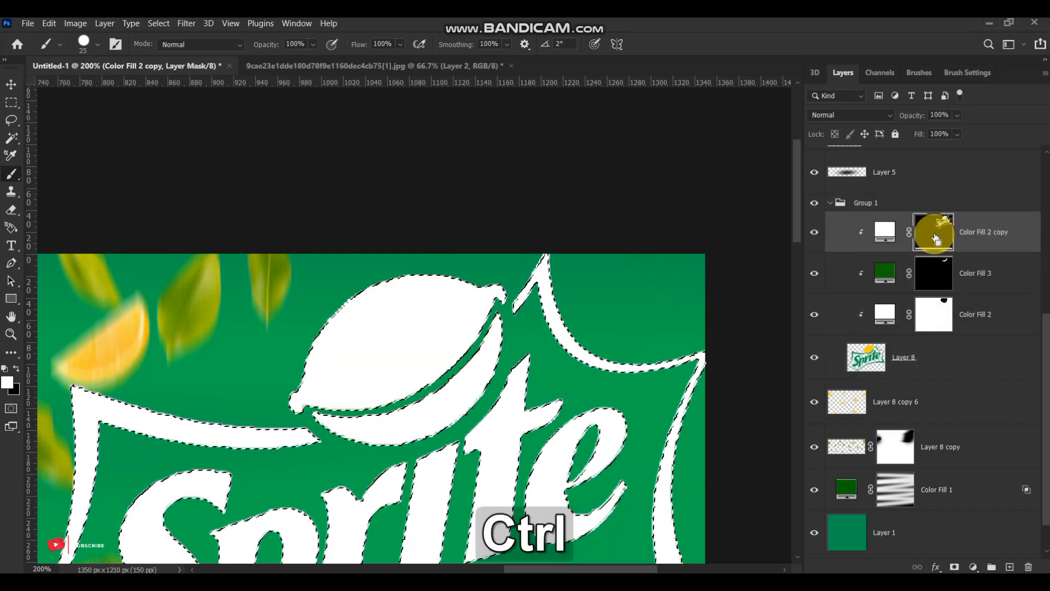
# Deselect the logo outline, release Color Fill 2 copy from its clipping and fill its mask with black.
pyautogui.hotkey('ctrl', 'd')
pyautogui.hotkey('ctrl', 'Delete')
pyautogui.hotkey('alt', 'Delete')
pyautogui.keyDown('alt'); pyautogui.click(909, 250); pyautogui.keyUp('alt')
pyautogui.hotkey('ctrl', 'Delete')
pyautogui.click(860, 363)
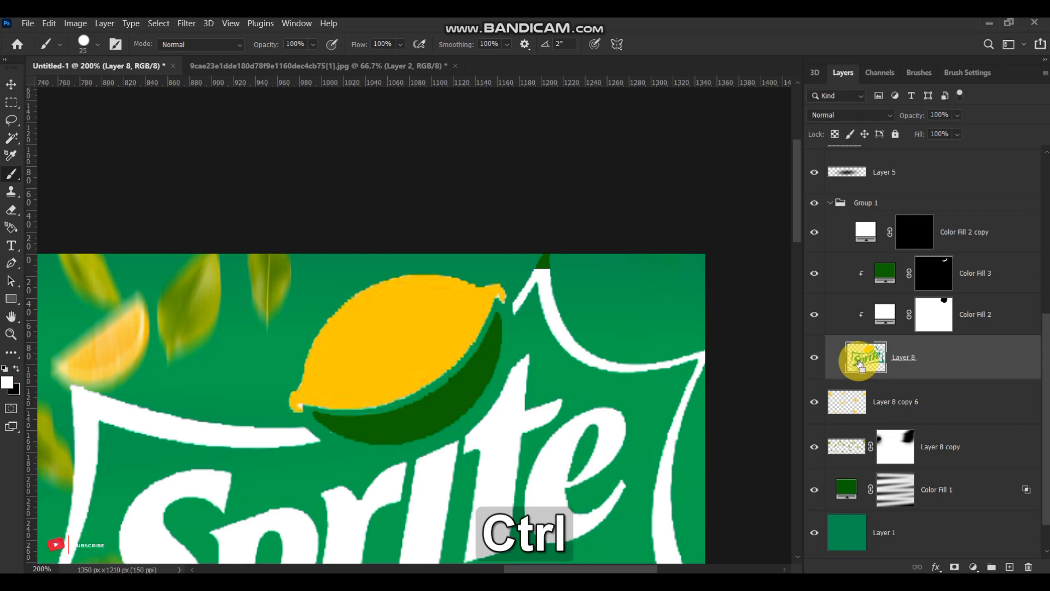
# Within the Layer 8 logo outline, paint the frame's dark green tip white on Color Fill 2 copy's mask, leaving no active selection.
pyautogui.keyDown('ctrl'); pyautogui.click(860, 363); pyautogui.keyUp('ctrl')
pyautogui.click(915, 234)
pyautogui.moveTo(539, 258); pyautogui.dragTo(554, 274)
pyautogui.hotkey('ctrl', 'd')
pyautogui.hotkey('ctrl', '-')
pyautogui.hotkey('ctrl', '-')
pyautogui.hotkey('ctrl', '-')
pyautogui.scroll(-2, 314, 408)
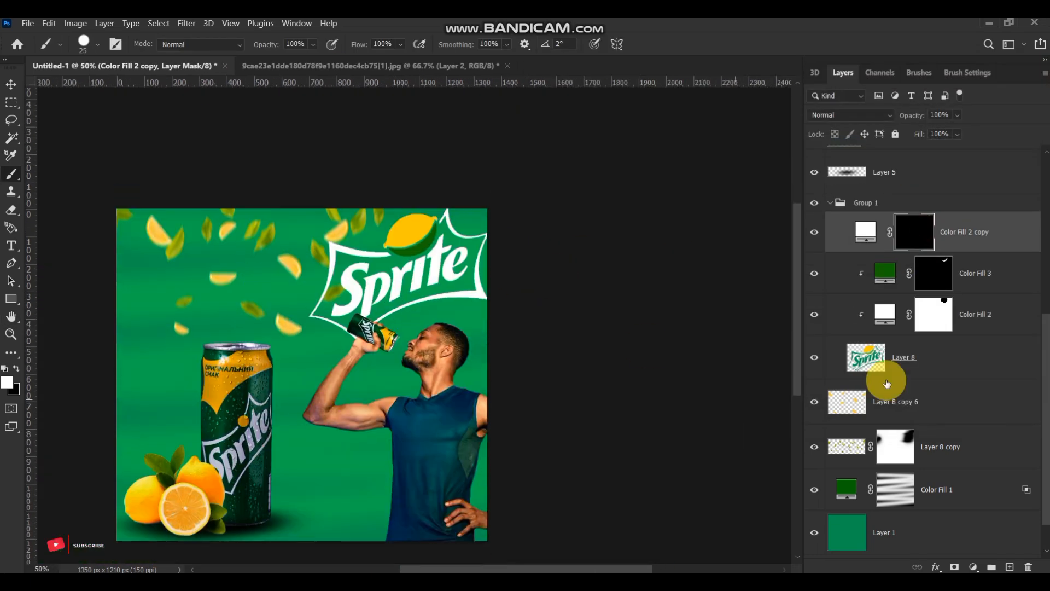
# Add the two-line white text "KEFRESH YOURSELF" in BankGothic Lt BT above Layer 5, in the poster's upper left area.
pyautogui.scroll(3, 948, 393)
pyautogui.click(898, 355)
pyautogui.click(204, 279)
pyautogui.click(196, 44)
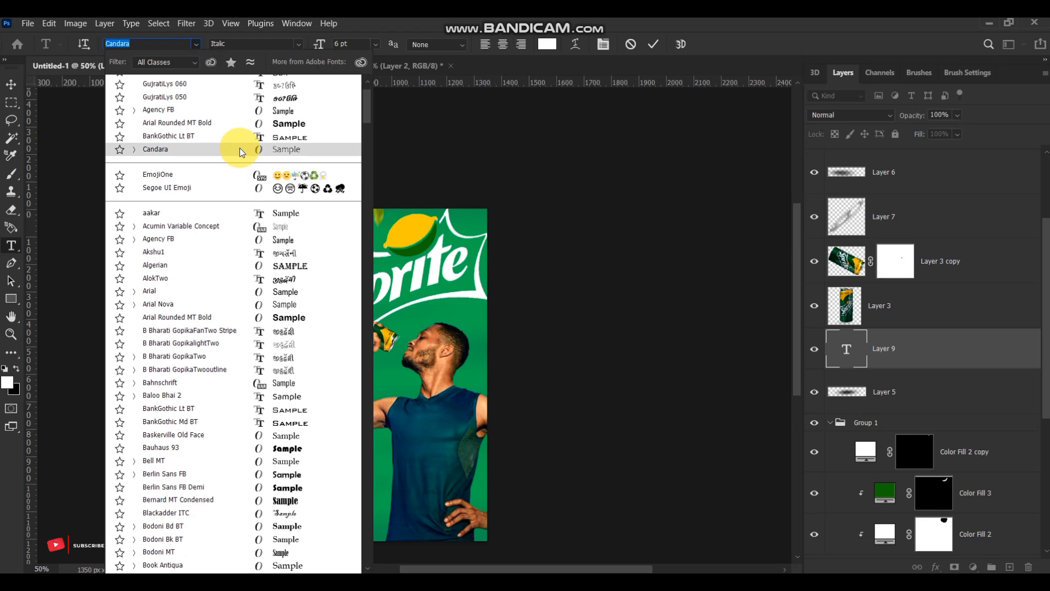
pyautogui.click(239, 136)
pyautogui.hotkey('ctrl', '+')
pyautogui.hotkey('ctrl', '+')
pyautogui.scroll(-2, 169, 277)
pyautogui.doubleClick(839, 357)
pyautogui.click(844, 359)
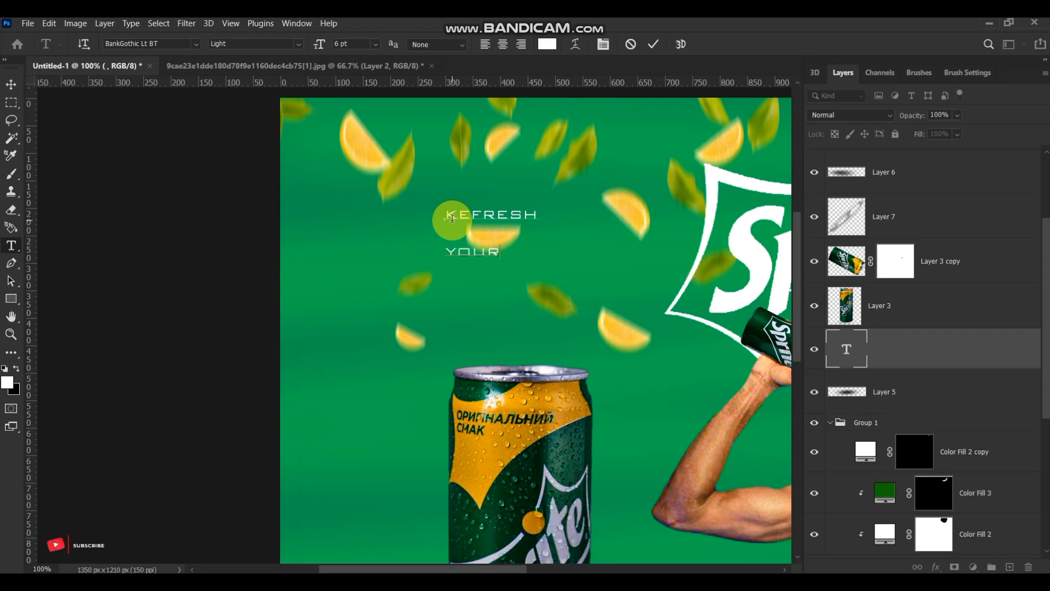
pyautogui.click(603, 45)
pyautogui.click(676, 123)
pyautogui.click(604, 44)
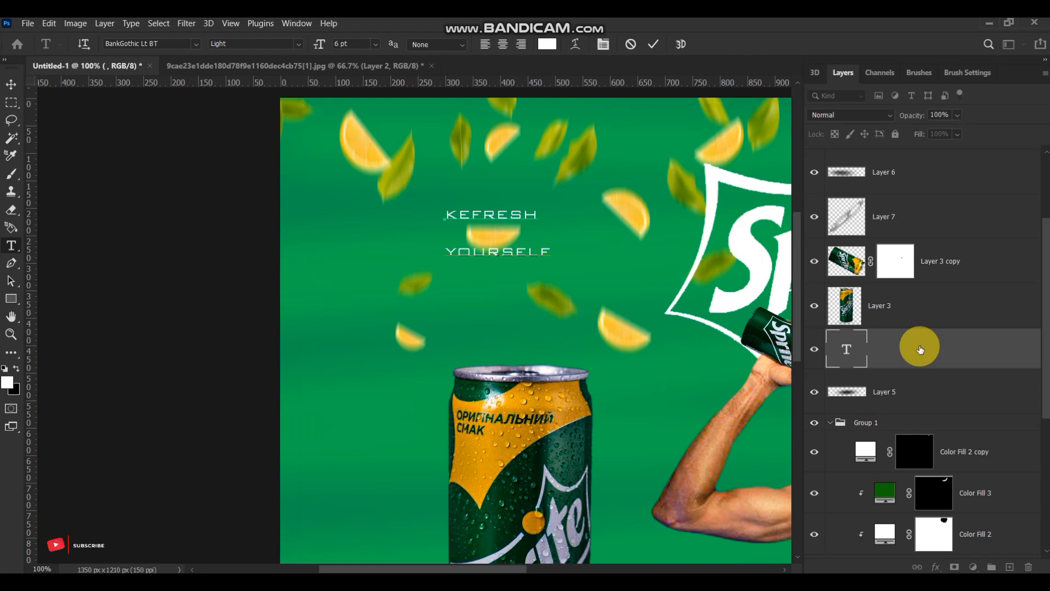
# Set the KEFRESH YOURSELF text's vertical scale to 768% and its leading to 30 pt.
pyautogui.doubleClick(846, 350)
pyautogui.click(604, 44)
pyautogui.click(749, 166)
pyautogui.click(738, 250)
pyautogui.click(749, 166)
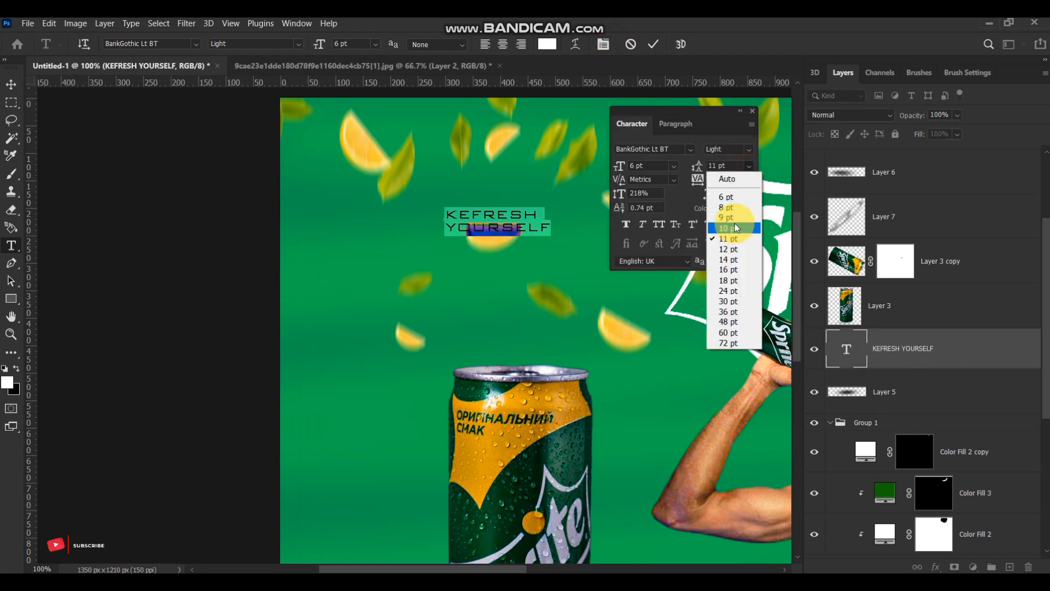
pyautogui.click(727, 207)
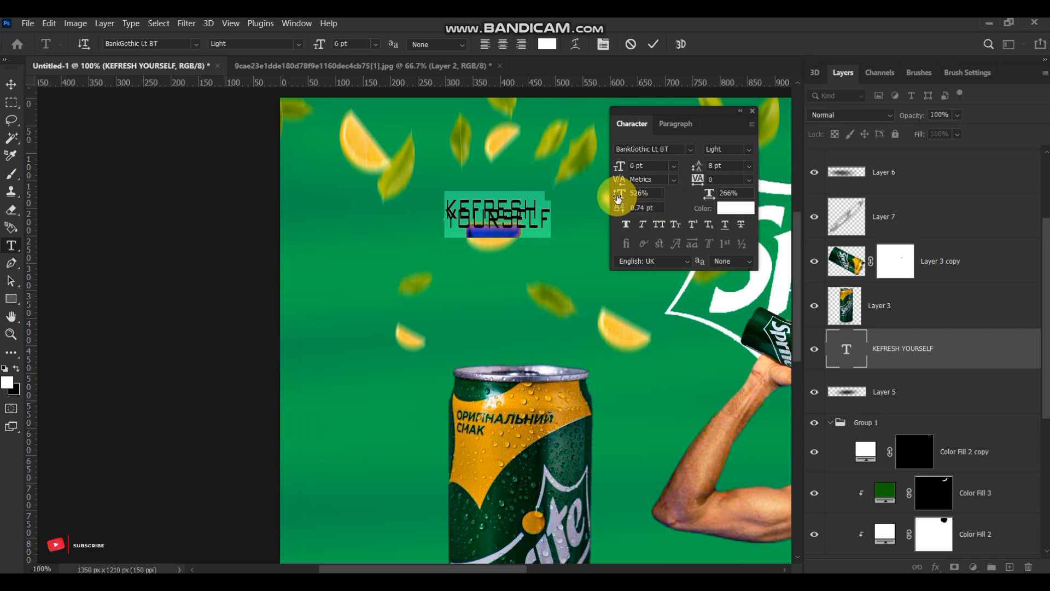
pyautogui.moveTo(618, 198); pyautogui.dragTo(640, 197)
pyautogui.click(748, 167)
pyautogui.click(734, 273)
pyautogui.click(749, 167)
pyautogui.click(733, 285)
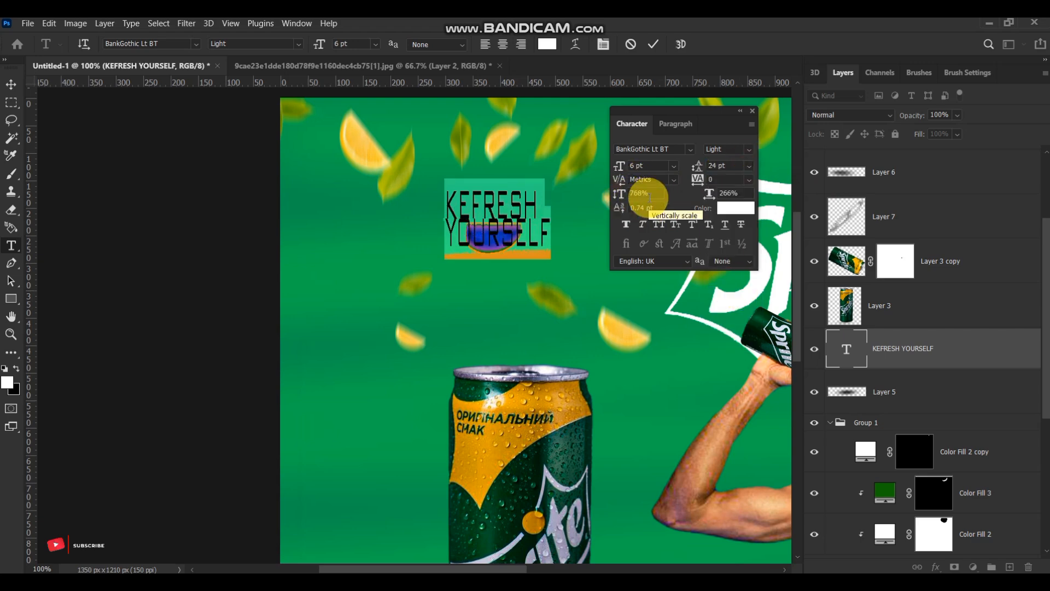
pyautogui.click(749, 166)
pyautogui.click(734, 296)
# Convert the KEFRESH YOURSELF text to paragraph text and justify all its lines.
pyautogui.click(896, 354)
pyautogui.rightClick(895, 355)
pyautogui.click(779, 339)
pyautogui.click(676, 124)
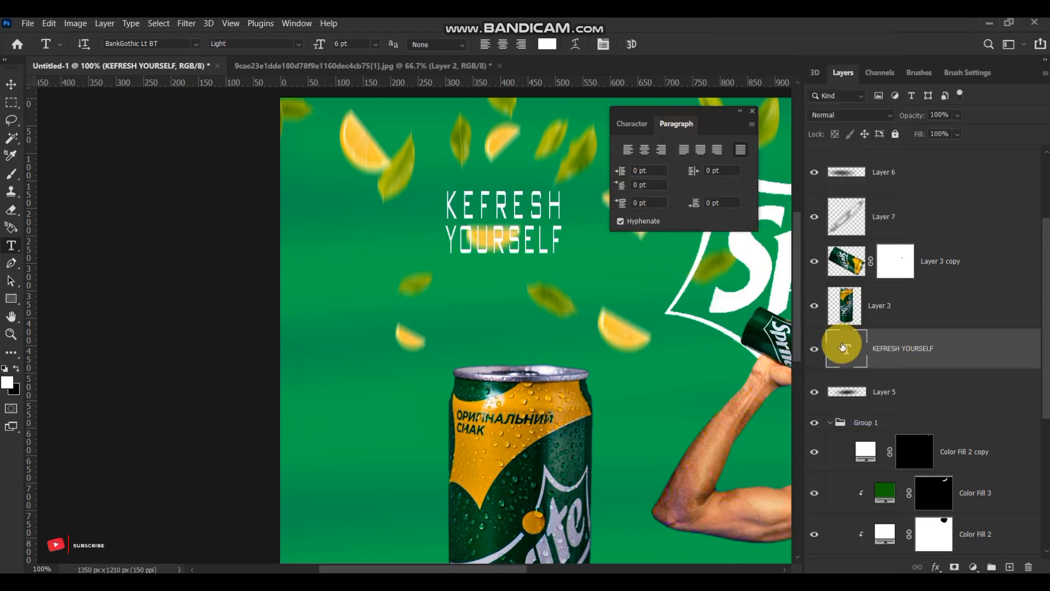
pyautogui.click(752, 111)
# Change the headline's font to BankGothic Md BT.
pyautogui.doubleClick(849, 353)
pyautogui.click(299, 45)
pyautogui.click(196, 44)
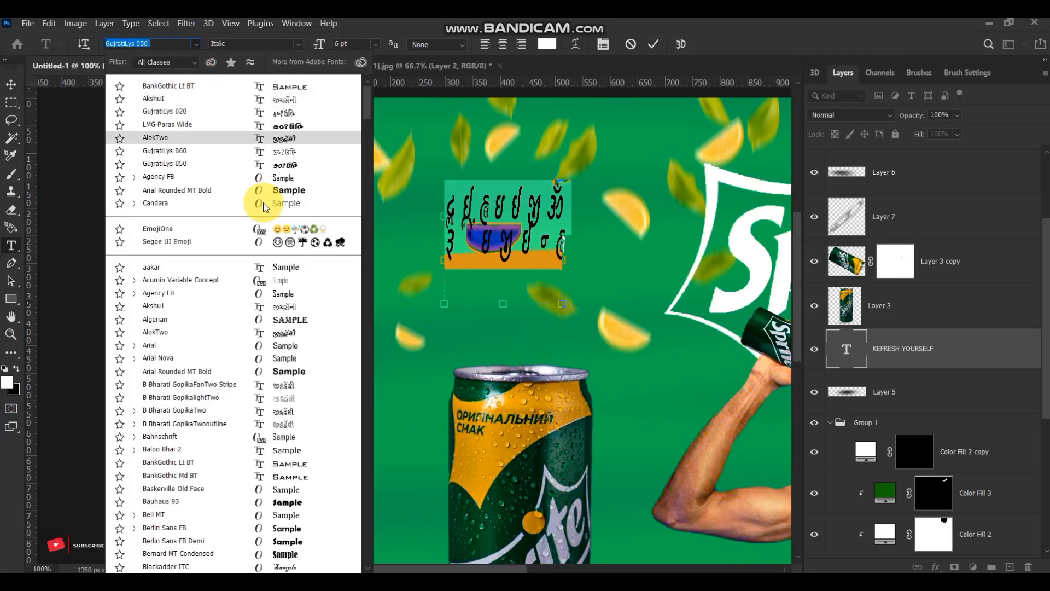
pyautogui.scroll(-3, 262, 364)
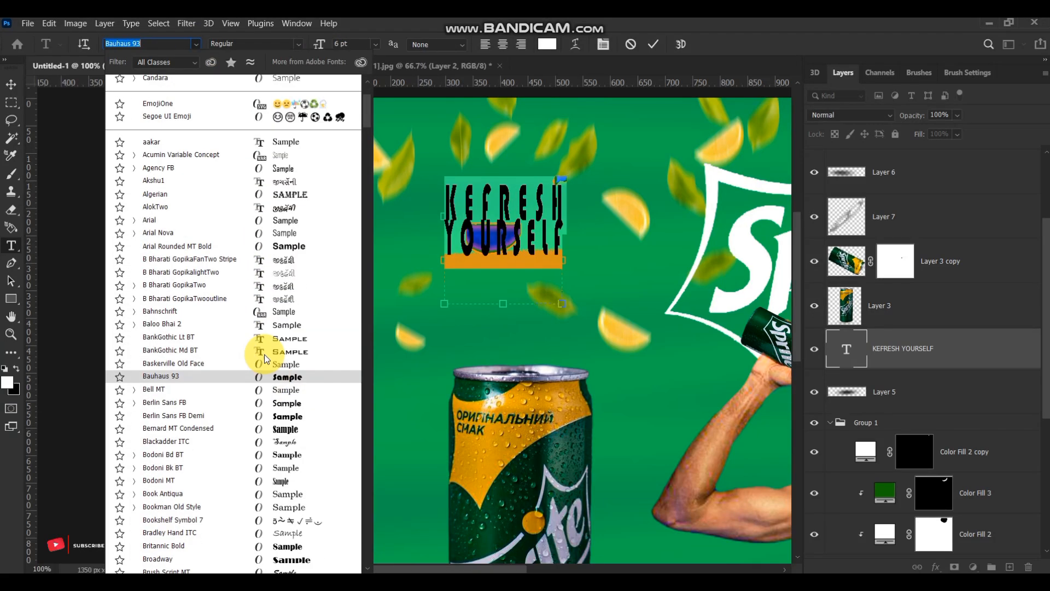
pyautogui.click(265, 359)
# Scale the headline text up to 214.30% over the left half of the poster.
pyautogui.hotkey('ctrl', 't')
pyautogui.hotkey('ctrl', '-')
pyautogui.hotkey('ctrl', '-')
pyautogui.moveTo(489, 315); pyautogui.dragTo(440, 329)
# Try flipping the headline and rotating it about 90°, and undo the latest transform changes.
pyautogui.rightClick(413, 347)
pyautogui.click(458, 331)
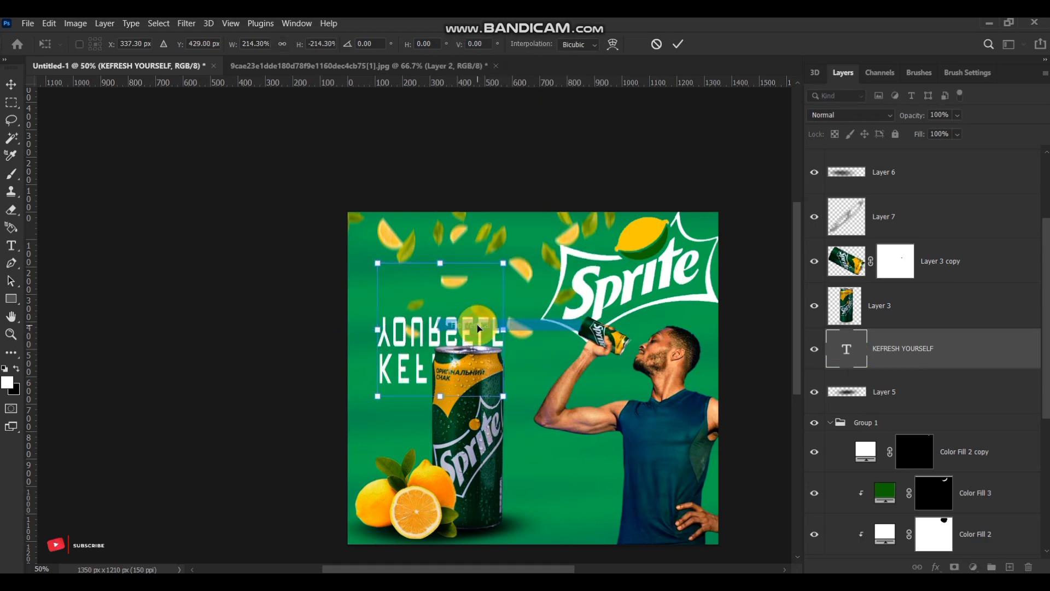
pyautogui.rightClick(464, 329)
pyautogui.click(486, 323)
pyautogui.moveTo(510, 411); pyautogui.dragTo(582, 201)
pyautogui.moveTo(482, 297); pyautogui.dragTo(509, 410)
pyautogui.hotkey('ctrl', 'z')
pyautogui.hotkey('ctrl', 'z')
pyautogui.hotkey('ctrl', 'z')
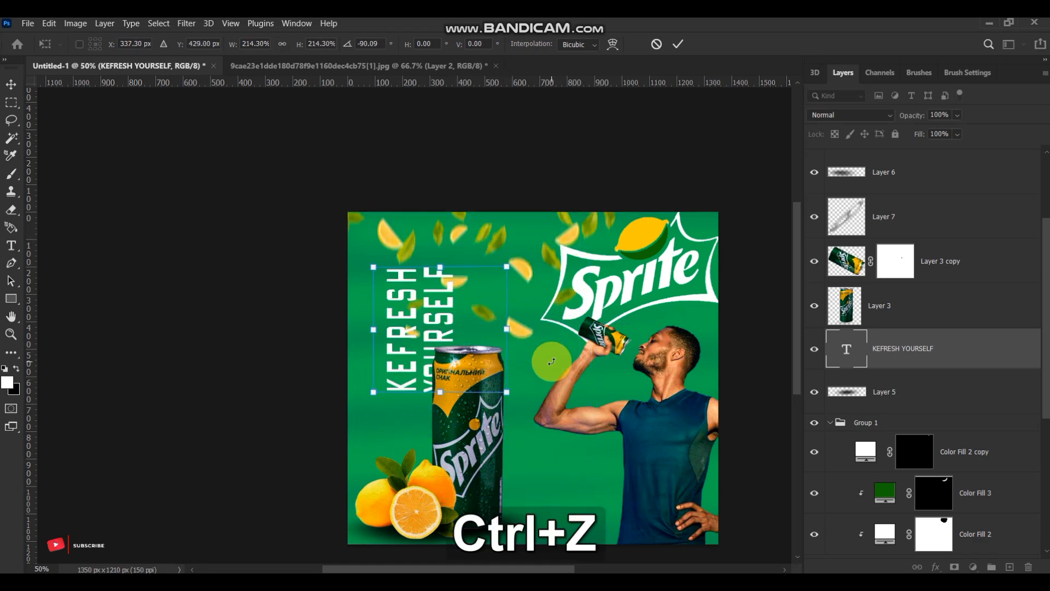
# Enlarge the upright headline to span the poster's full width and move its layer between Layer 8 copy and Color Fill 1.
pyautogui.moveTo(502, 264); pyautogui.dragTo(615, 144)
pyautogui.moveTo(508, 262); pyautogui.dragTo(508, 403)
pyautogui.moveTo(615, 412); pyautogui.dragTo(637, 427)
pyautogui.moveTo(494, 368); pyautogui.dragTo(475, 319)
pyautogui.press('Return')
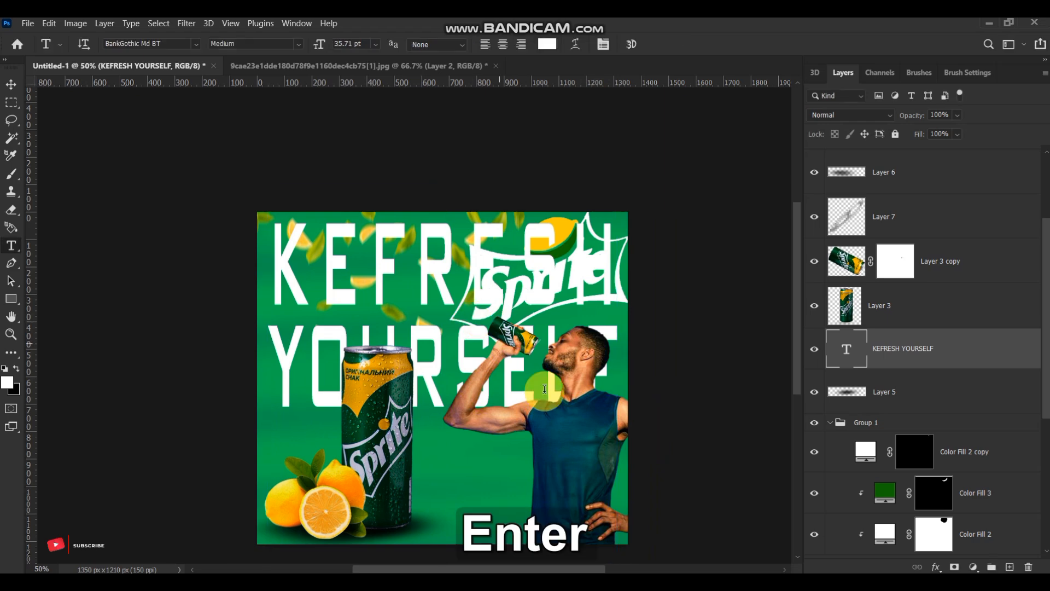
pyautogui.moveTo(899, 360); pyautogui.dragTo(928, 458)
# Duplicate Color Fill 1, move the copy above the headline and clip it to the text.
pyautogui.click(942, 495)
pyautogui.hotkey('ctrl', 'j')
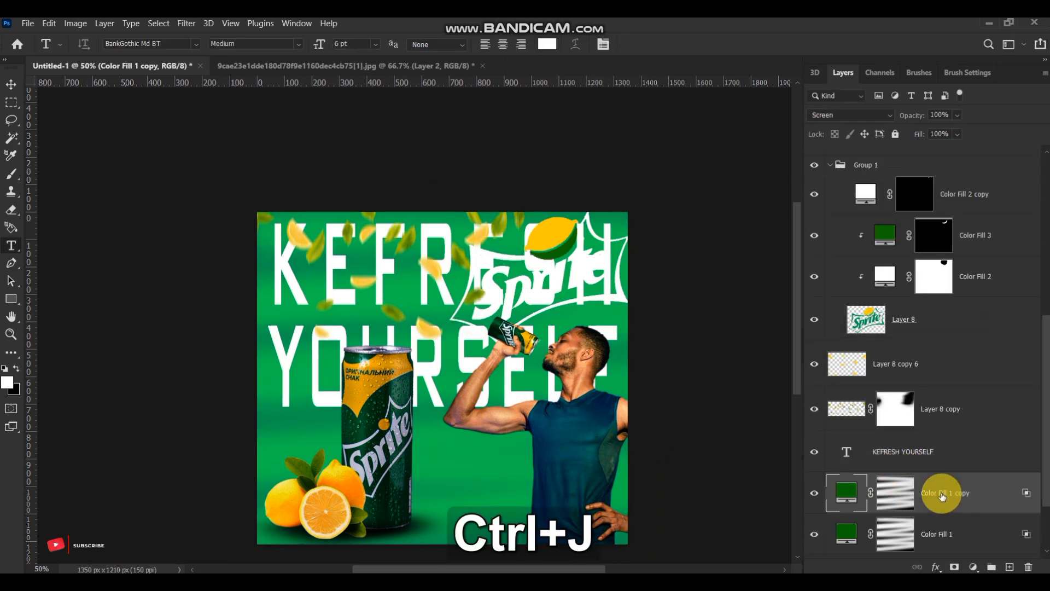
pyautogui.moveTo(943, 497); pyautogui.dragTo(951, 445)
pyautogui.hotkey('ctrl', 'alt', 'g')
# Convert the KEFRESH YOURSELF text layer to a Smart Object.
pyautogui.click(847, 494)
pyautogui.rightClick(847, 494)
pyautogui.click(850, 195)
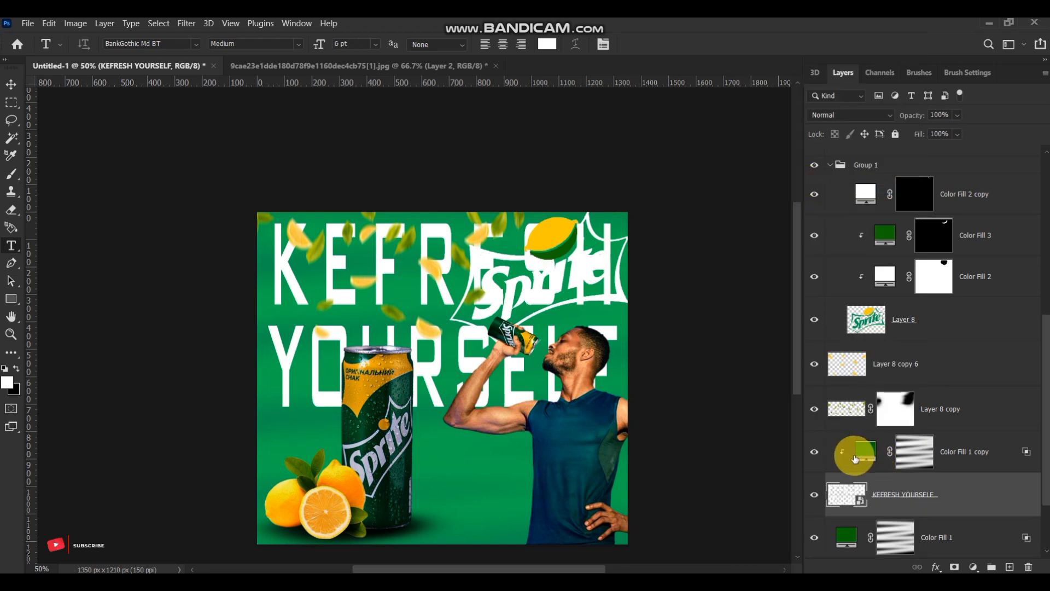
# Replace the clipped Color Fill 1 copy with a bright green Solid Color fill layer clipped to the headline.
pyautogui.click(908, 454)
pyautogui.hotkey('alt', 'Delete')
pyautogui.press('Delete')
pyautogui.click(973, 567)
pyautogui.click(996, 331)
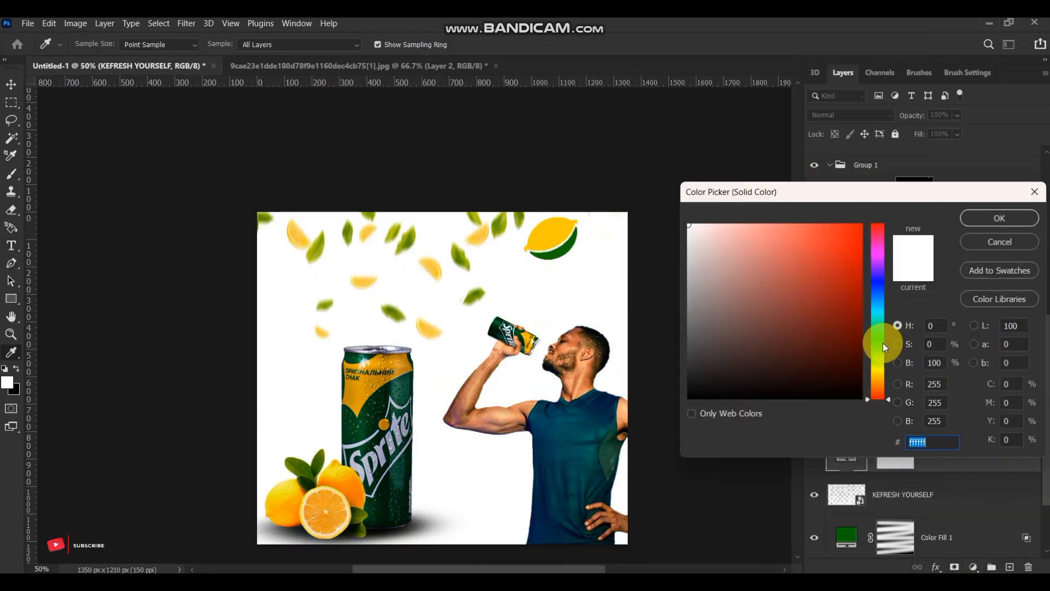
pyautogui.click(879, 345)
pyautogui.moveTo(840, 326); pyautogui.dragTo(863, 224)
pyautogui.click(1000, 218)
pyautogui.hotkey('ctrl', 'alt', 'g')
# Keep Color Fill 4 in Normal mode and set the headline layer's blend mode to Lighter Color.
pyautogui.click(851, 116)
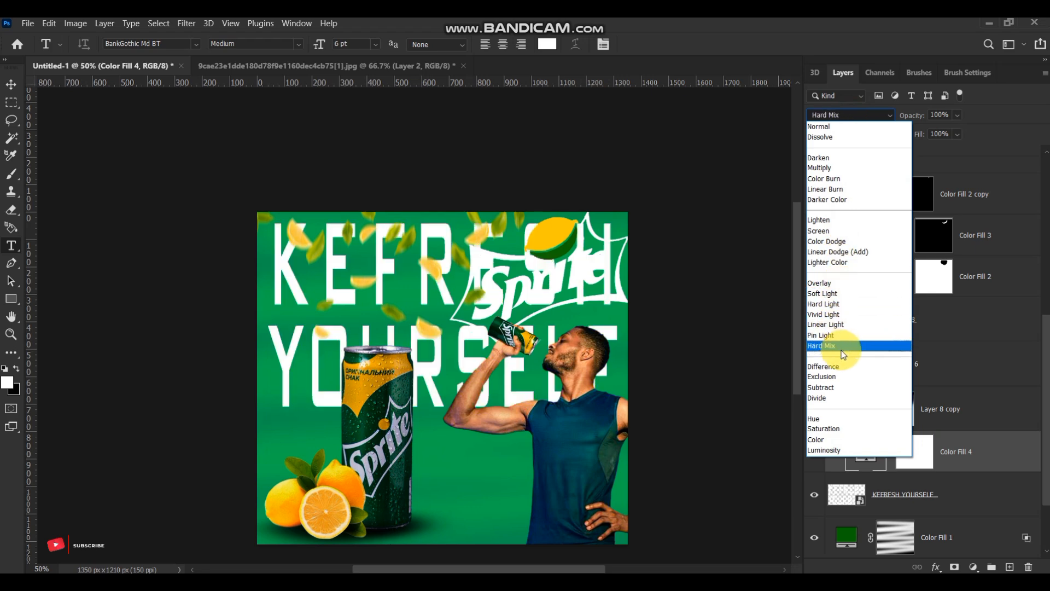
pyautogui.click(848, 125)
pyautogui.click(903, 495)
pyautogui.click(852, 122)
pyautogui.click(868, 269)
# Adjust Blend If on the headline and Color Fill 4 layers, splitting Color Fill 4's underlying black slider to 0/124.
pyautogui.doubleClick(842, 496)
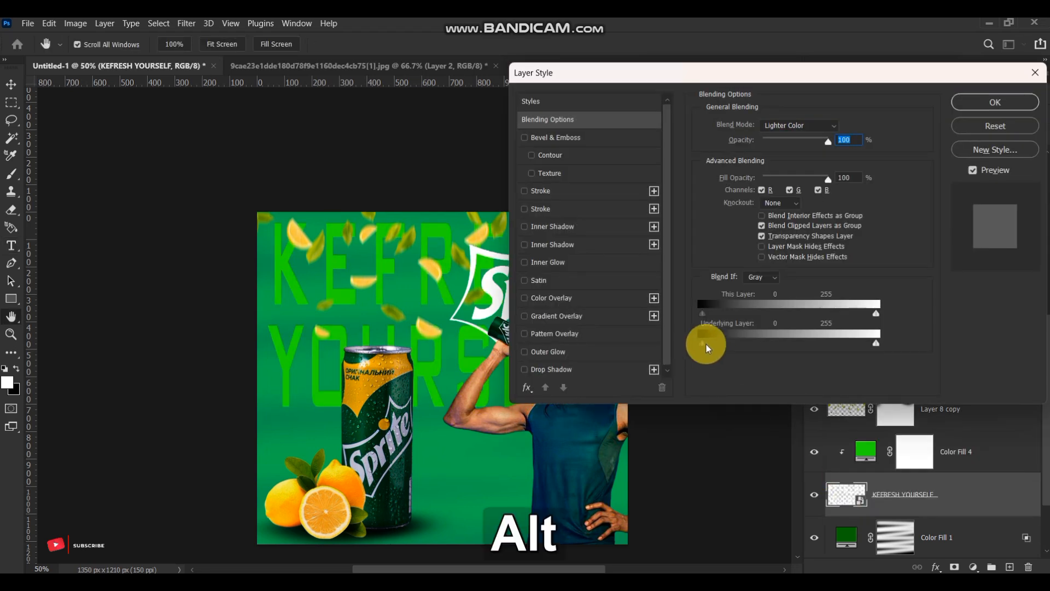
pyautogui.click(981, 105)
pyautogui.doubleClick(847, 455)
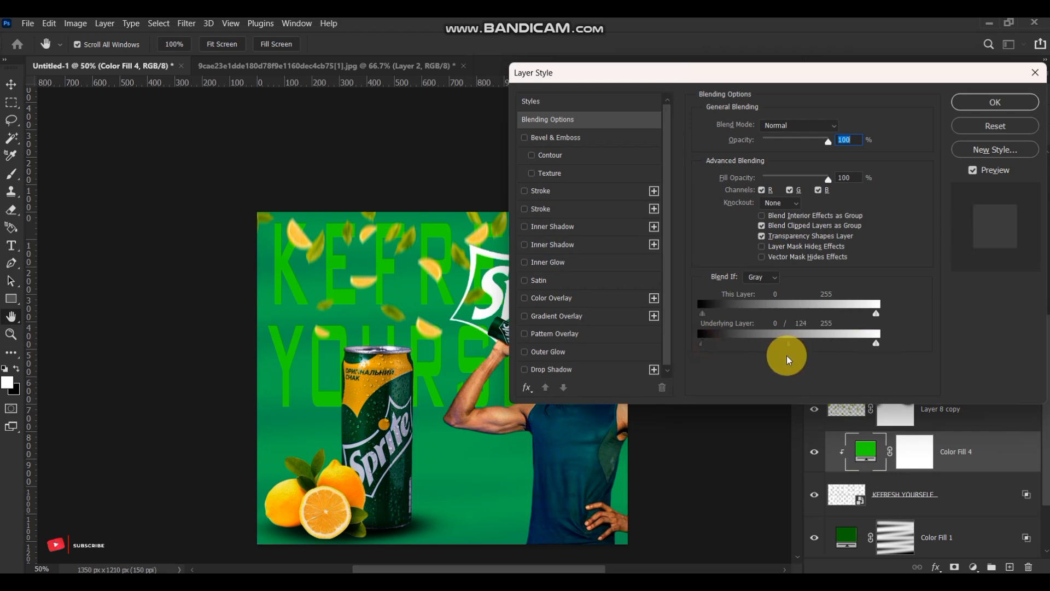
pyautogui.click(1005, 99)
# Rasterize the headline's Smart Object layer and lower its fill.
pyautogui.rightClick(906, 495)
pyautogui.click(807, 269)
pyautogui.rightClick(841, 499)
pyautogui.click(868, 233)
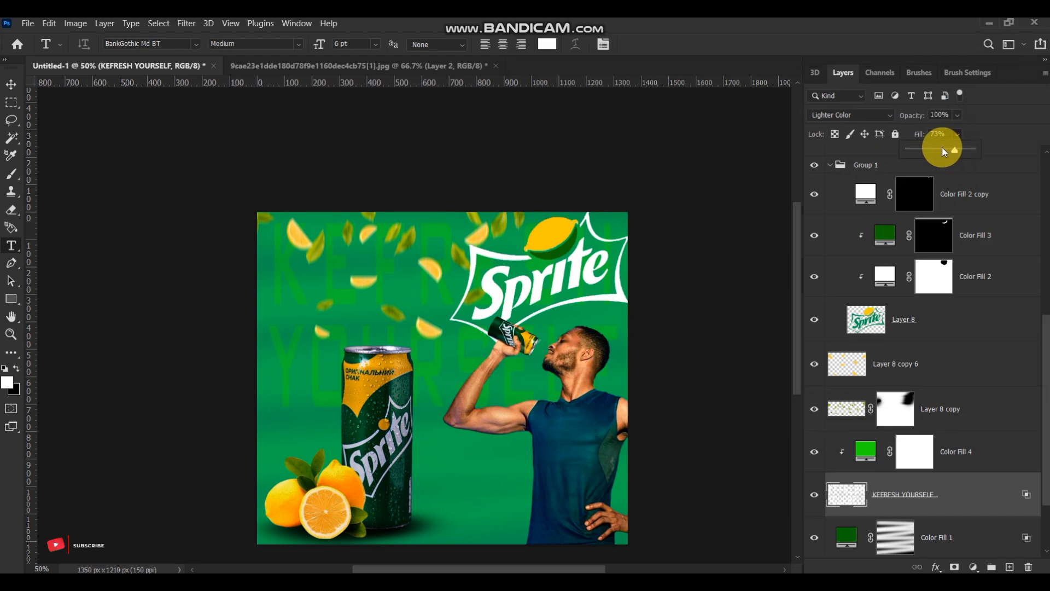
# Set Color Fill 4's blend mode to Soft Light.
pyautogui.click(865, 448)
pyautogui.click(851, 115)
pyautogui.click(846, 295)
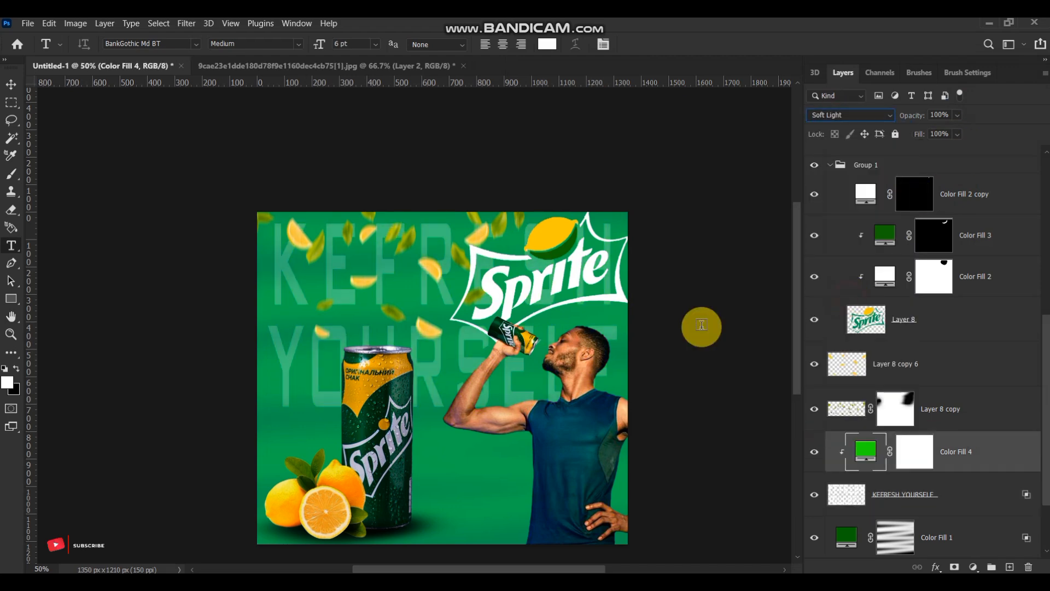
# Close the other image document and choose the Splash 10 brush for painting.
pyautogui.click(309, 67)
pyautogui.hotkey('ctrl', 'w')
pyautogui.press('b')
pyautogui.click(919, 72)
pyautogui.click(967, 72)
pyautogui.moveTo(1040, 184); pyautogui.dragTo(1045, 241)
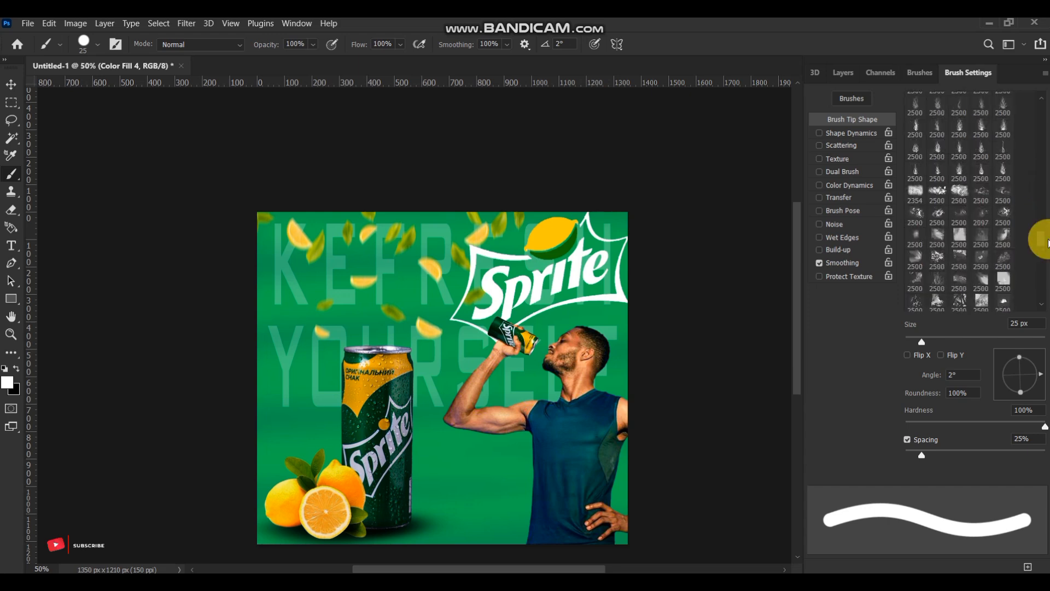
pyautogui.scroll(5, 967, 207)
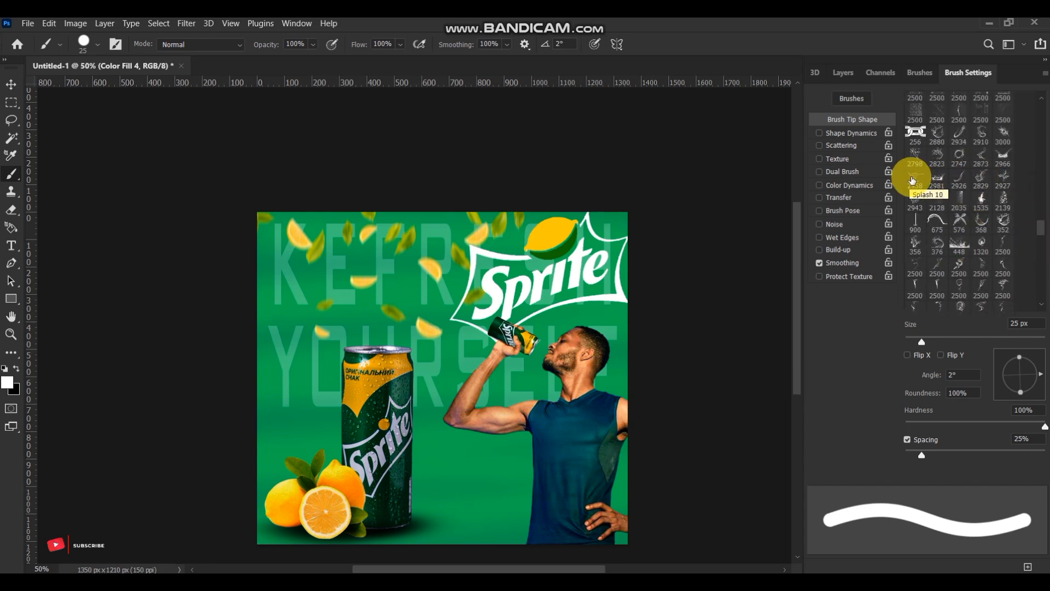
pyautogui.click(843, 73)
# Add a new layer above Levels 1 and stamp a white splash over the big can with the brush at 800 px.
pyautogui.click(930, 255)
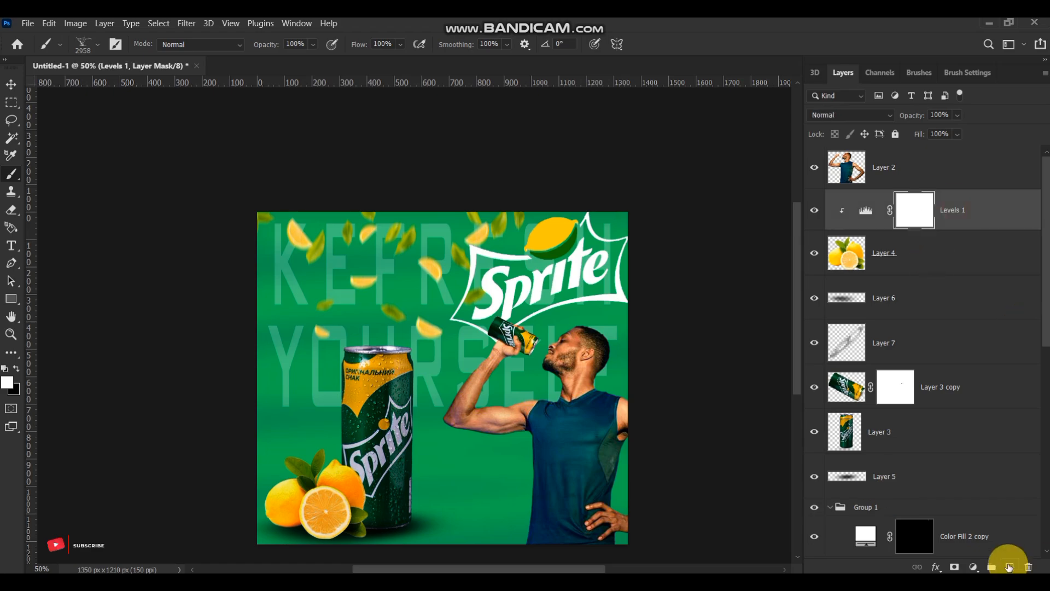
pyautogui.click(1010, 566)
pyautogui.press('[')
pyautogui.press('[')
pyautogui.press('[')
pyautogui.press('[')
pyautogui.press('[')
pyautogui.press('[')
pyautogui.press('[')
pyautogui.press('[')
pyautogui.press('[')
pyautogui.press('[')
pyautogui.press('[')
pyautogui.press('[')
pyautogui.press('[')
pyautogui.press('[')
pyautogui.press('[')
pyautogui.press('[')
pyautogui.press('[')
pyautogui.press('[')
pyautogui.press('[')
pyautogui.press('[')
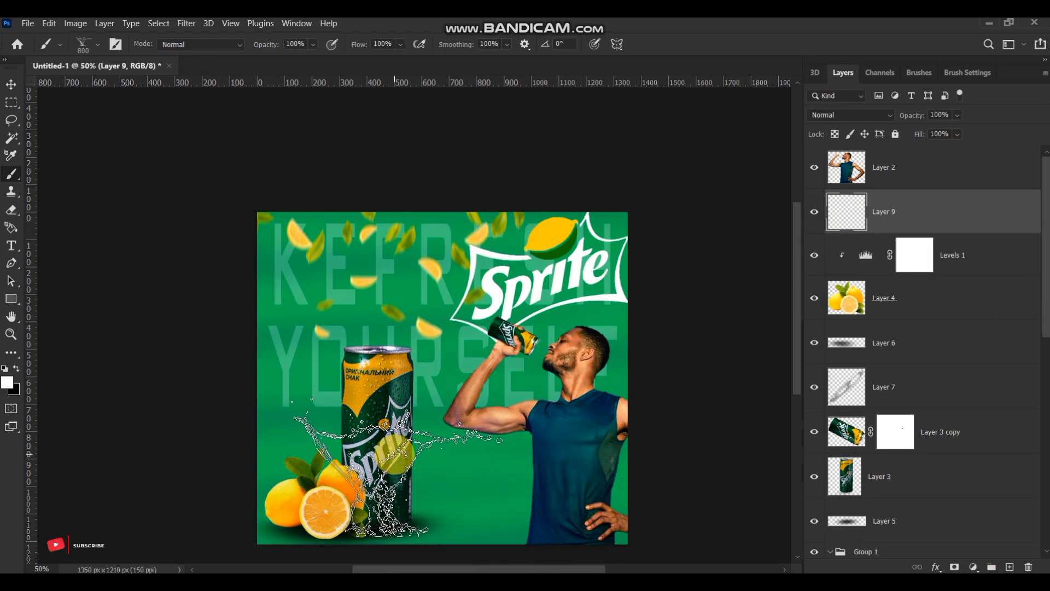
# Move the splash layer, Layer 9, down between Layer 3 copy and Layer 3.
pyautogui.moveTo(892, 223); pyautogui.dragTo(903, 329)
pyautogui.moveTo(933, 500); pyautogui.dragTo(903, 455)
pyautogui.scroll(-5, 883, 484)
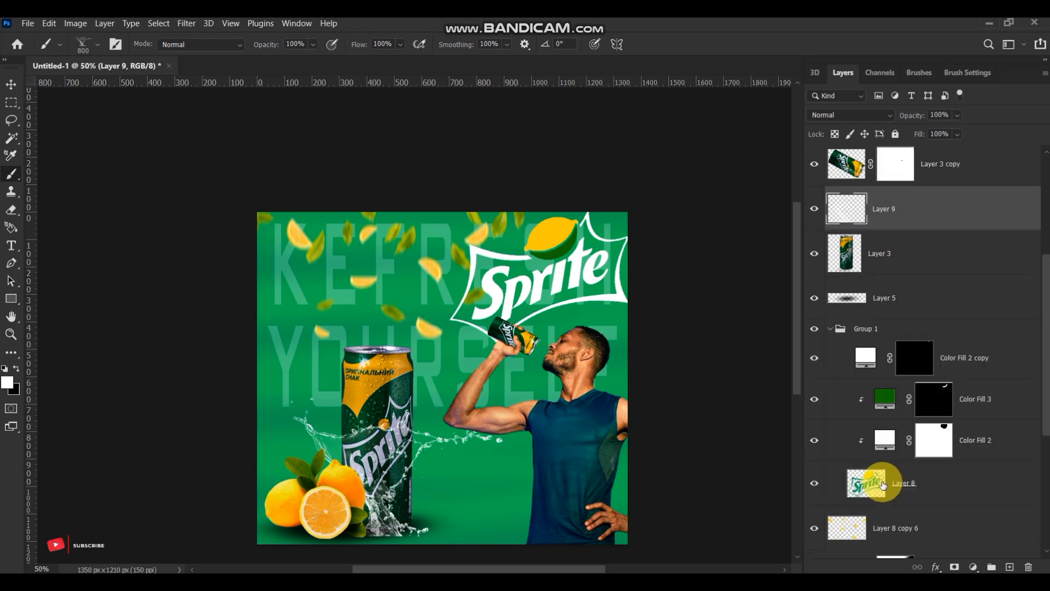
pyautogui.scroll(-3, 246, 246)
# Add a mask to Layer 9 and hide the splash below the can's base with a 70 px round brush at 17% hardness.
pyautogui.rightClick(112, 292)
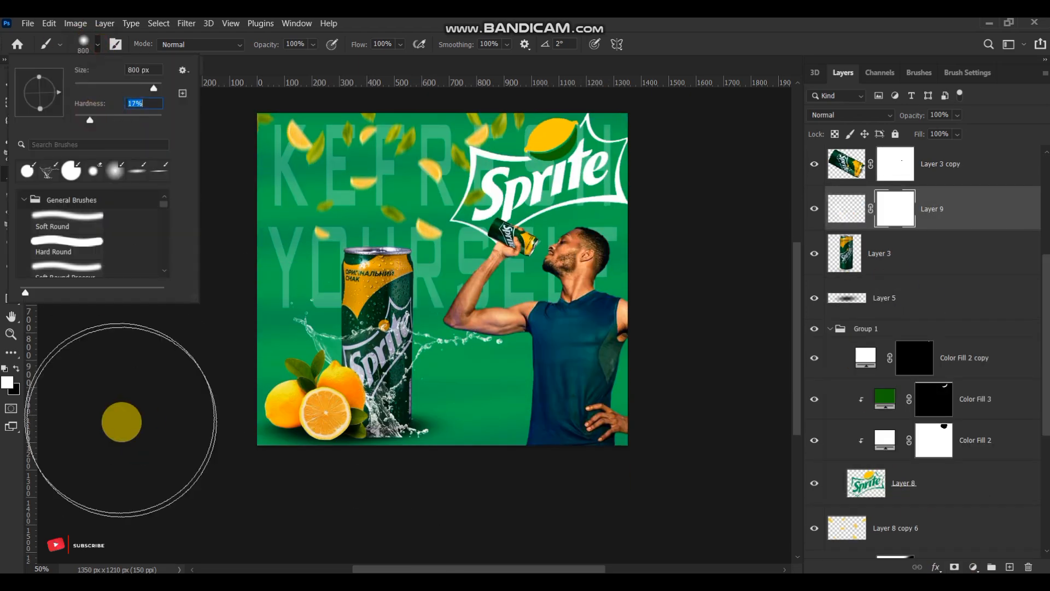
pyautogui.press('[')
pyautogui.press('[')
pyautogui.press('[')
pyautogui.press('[')
pyautogui.press('[')
pyautogui.press('[')
pyautogui.press('[')
pyautogui.press('[')
pyautogui.press('[')
pyautogui.press('[')
pyautogui.press('[')
pyautogui.press('[')
pyautogui.press('[')
pyautogui.press('[')
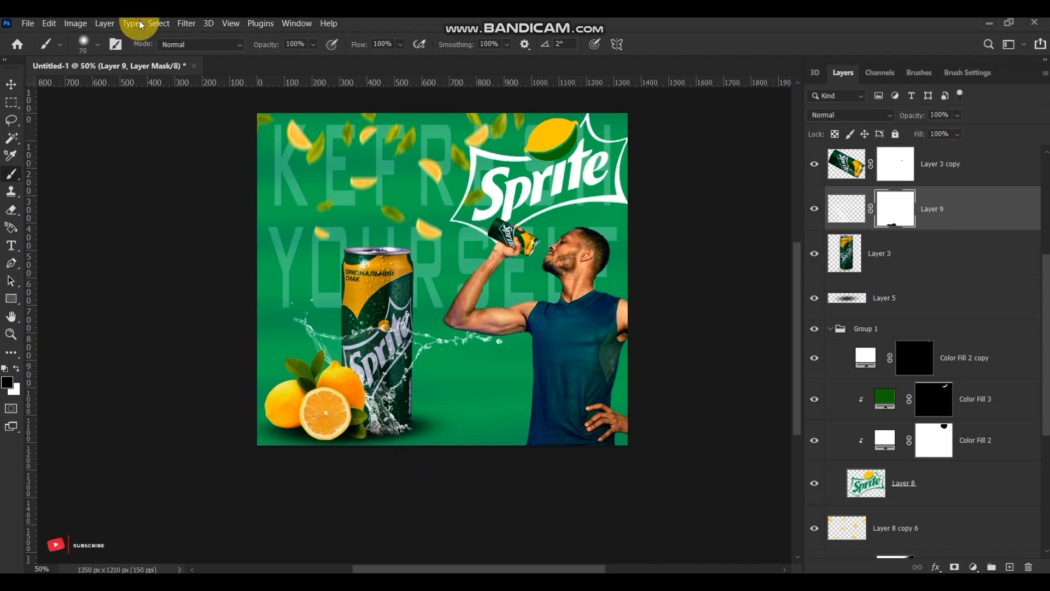
# Stamp a second white splash across the middle of the can on Layer 9 using the Splash 2 brush at an angle of -82°.
pyautogui.click(115, 46)
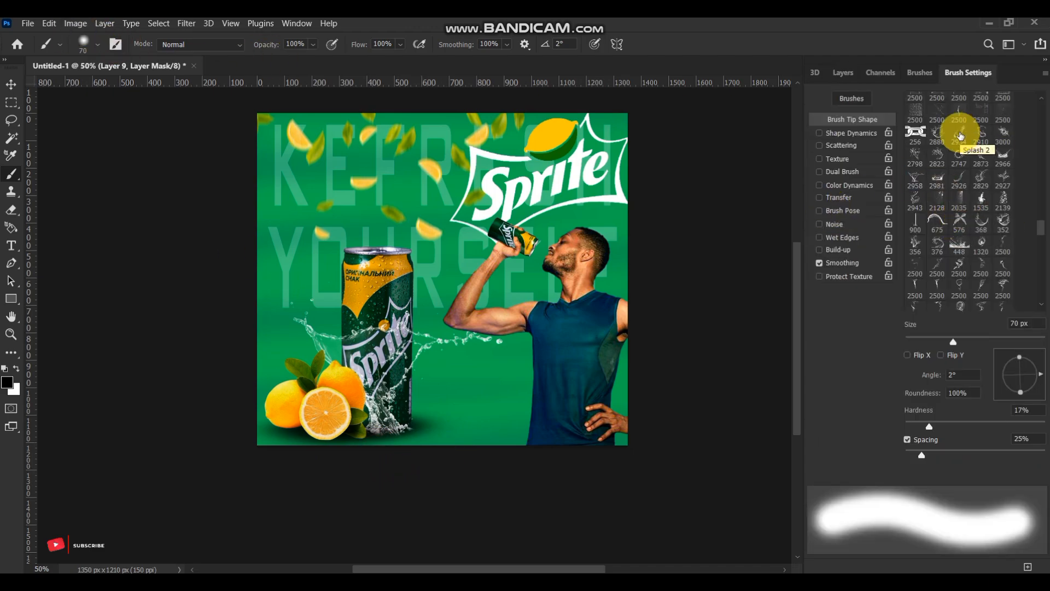
pyautogui.click(961, 136)
pyautogui.rightClick(408, 307)
pyautogui.moveTo(408, 308); pyautogui.dragTo(399, 328)
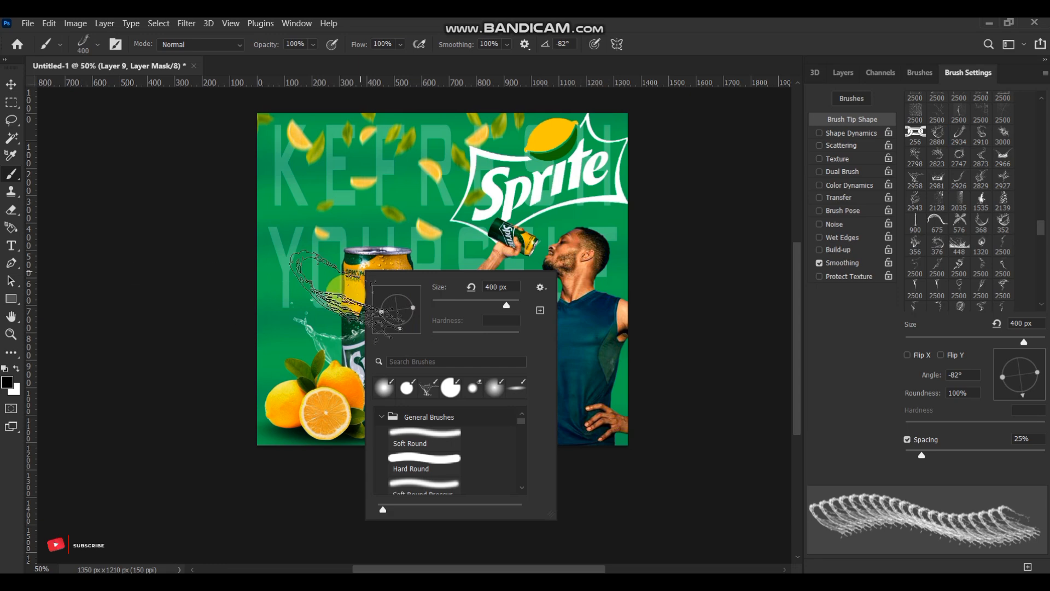
pyautogui.click(843, 72)
pyautogui.click(843, 72)
pyautogui.press(']')
pyautogui.press(']')
pyautogui.press(']')
pyautogui.press('[')
pyautogui.press('[')
pyautogui.click(392, 322)
# Paint black on Layer 9's mask with a soft round brush to hide parts of the second splash over the can's front.
pyautogui.press('x')
pyautogui.hotkey('ctrl', '2')
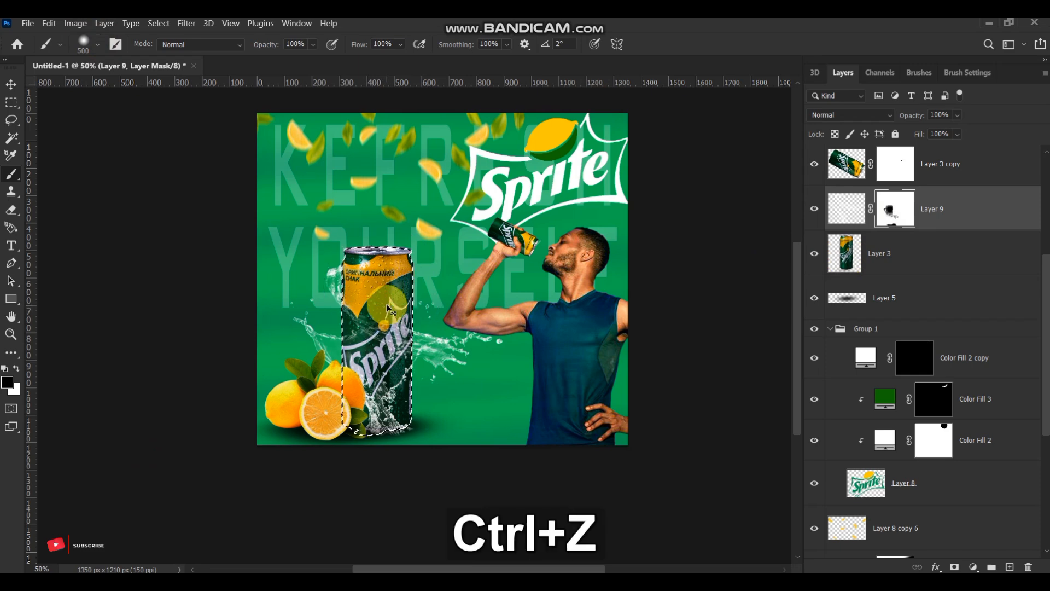
pyautogui.press('ctrl+KP_Add')
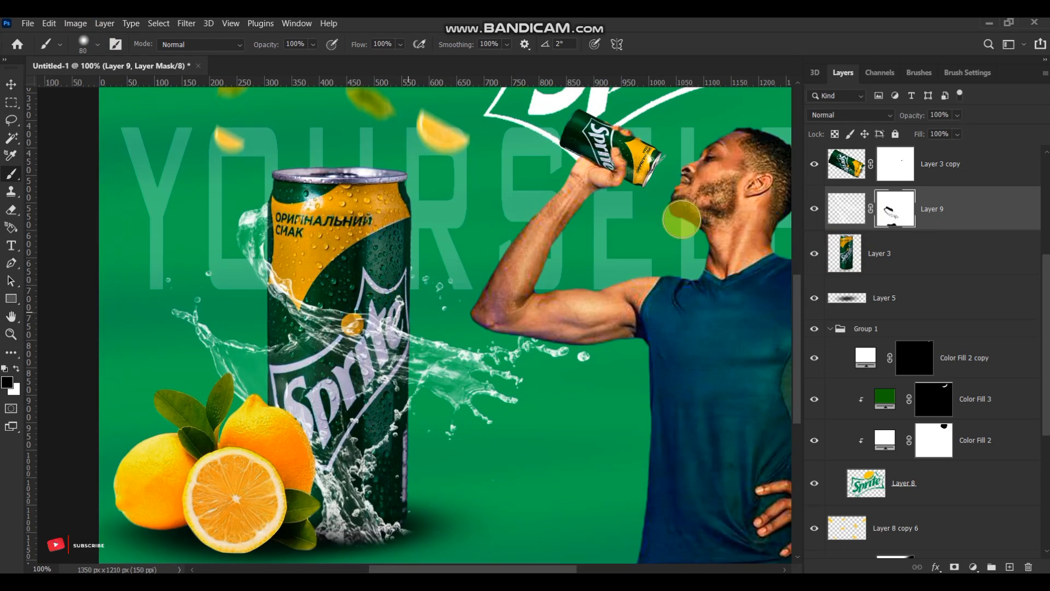
# Undo the last mask stroke and stamp a third white splash around the can's base on Layer 9 using the 2966 px splash brush tip.
pyautogui.hotkey('ctrl', 'z')
pyautogui.press('ctrl+KP_Subtract')
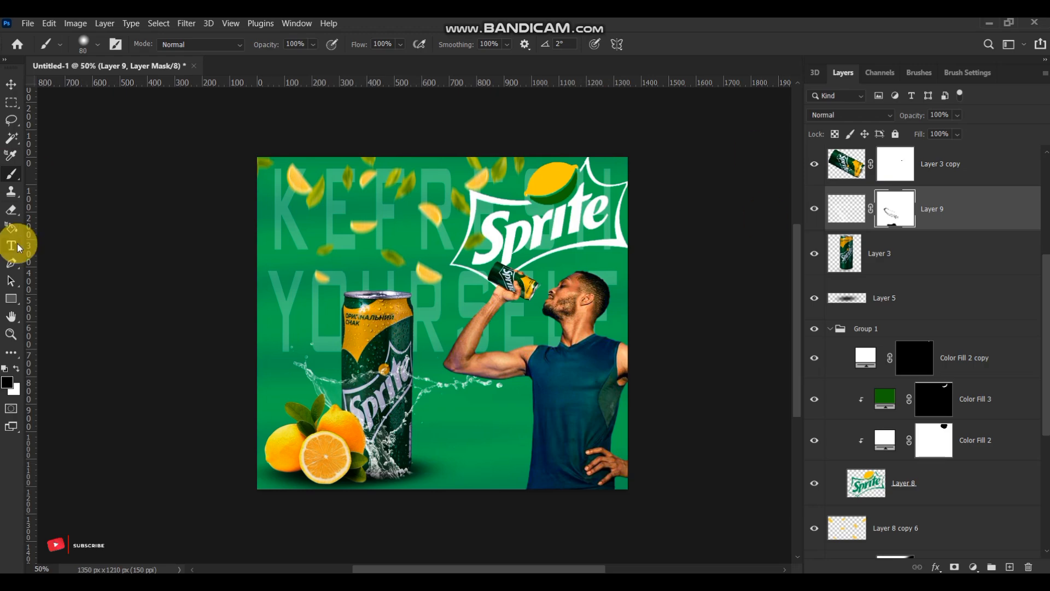
pyautogui.click(12, 246)
pyautogui.scroll(-1, 867, 294)
pyautogui.click(849, 180)
pyautogui.press('b')
pyautogui.press('F5')
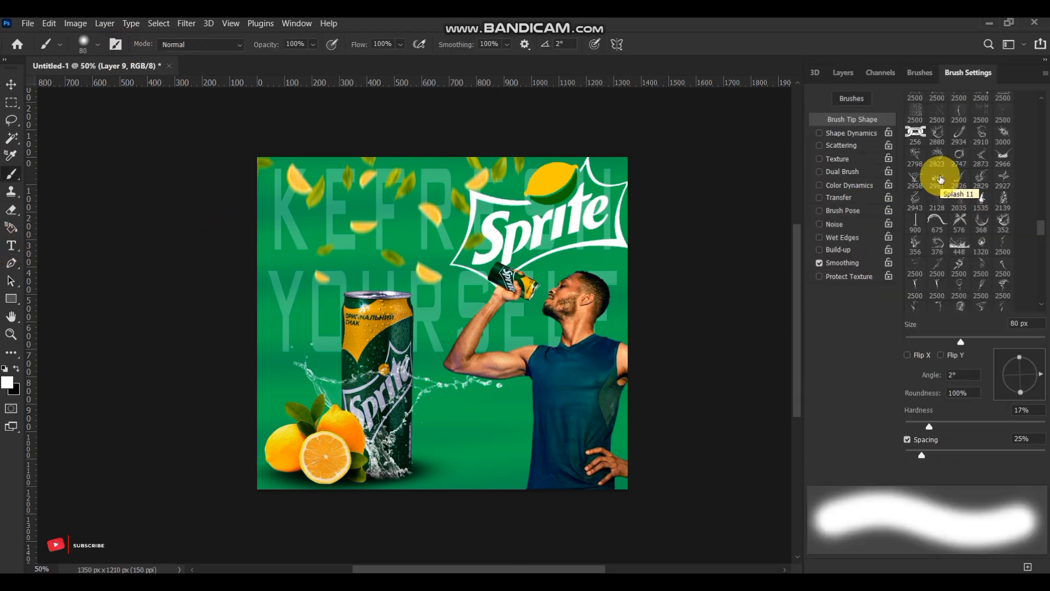
pyautogui.click(1002, 157)
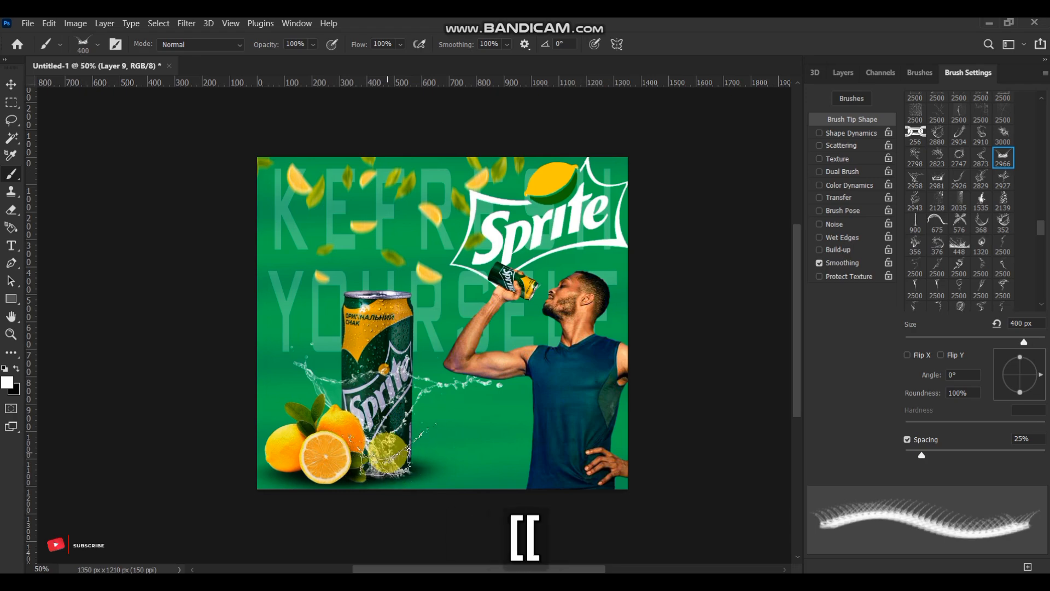
# Paint black on Layer 9's mask with a 50 px soft round brush to hide the new splash below the can's base.
pyautogui.press('F7')
pyautogui.hotkey('ctrl', '\\')
pyautogui.hotkey('ctrl', '+')
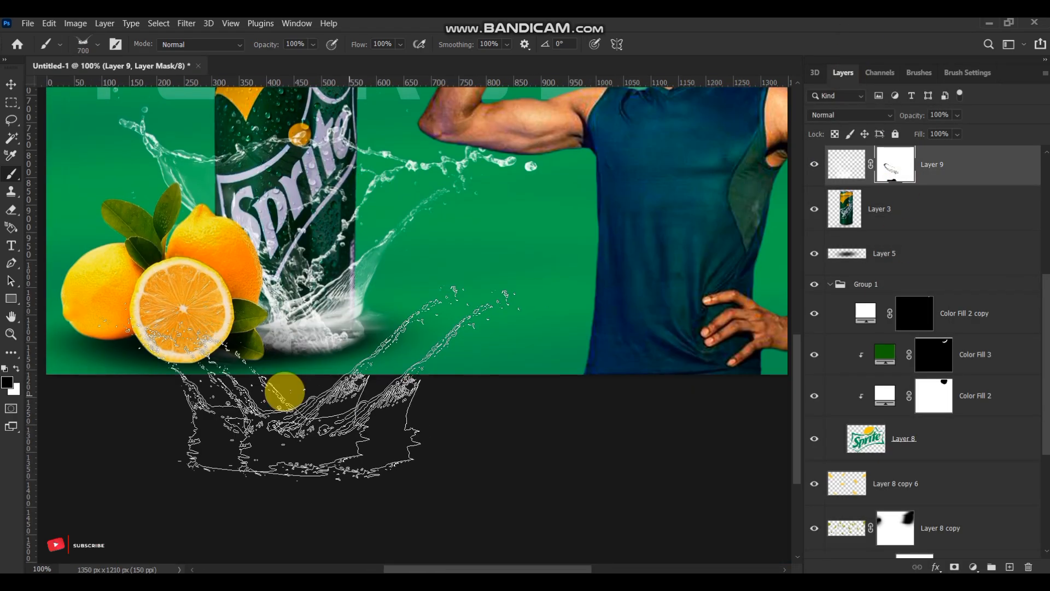
pyautogui.click(98, 44)
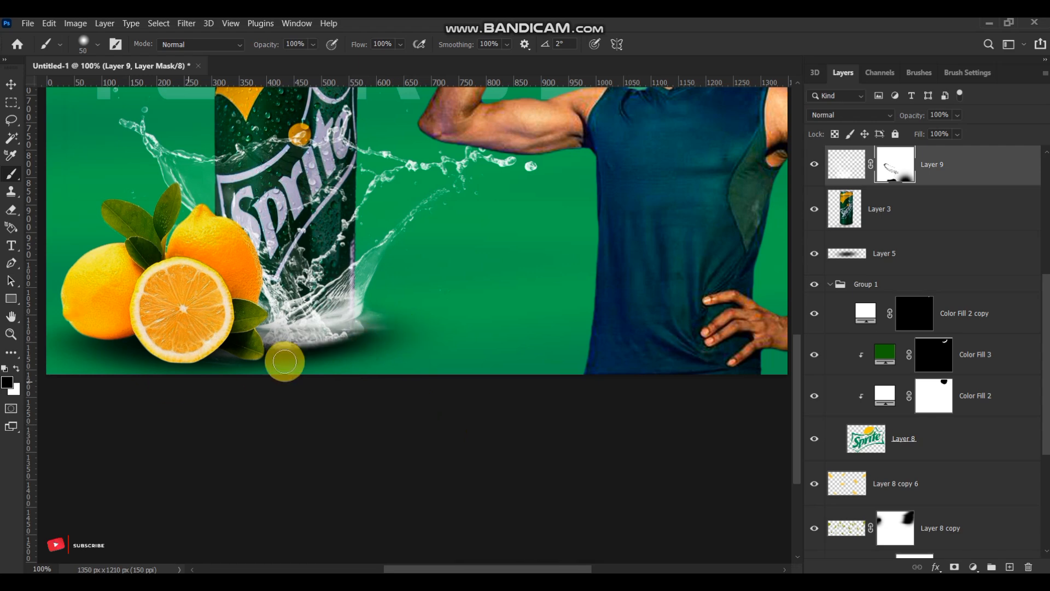
# Shift the splashes on Layer 9 slightly downward over the can.
pyautogui.hotkey('ctrl', 't')
pyautogui.press('Down')
pyautogui.press('Down')
pyautogui.press('Down')
pyautogui.press('Down')
pyautogui.press('Down')
pyautogui.press('Down')
pyautogui.press('Down')
pyautogui.press('Down')
pyautogui.press('Down')
pyautogui.press('Down')
pyautogui.press('Down')
pyautogui.press('Down')
pyautogui.press('Down')
pyautogui.press('Down')
pyautogui.press('Down')
pyautogui.press('Return')
# Paint more black on Layer 9's mask with a 125 px soft round brush to fade the splash edges around the can's base.
pyautogui.click(896, 164)
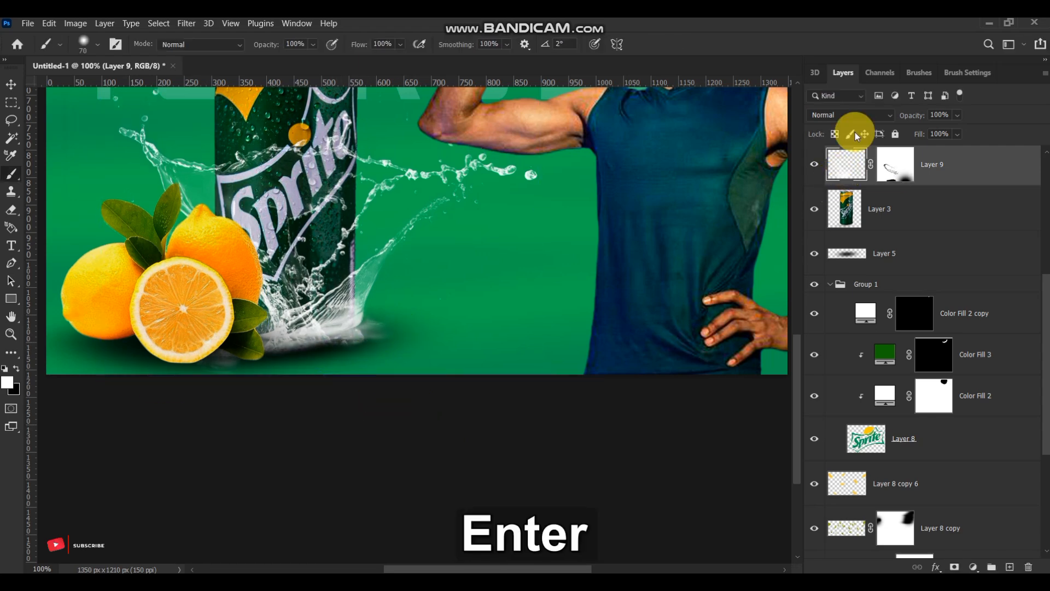
pyautogui.click(97, 44)
pyautogui.press('x')
pyautogui.press(']')
pyautogui.press(']')
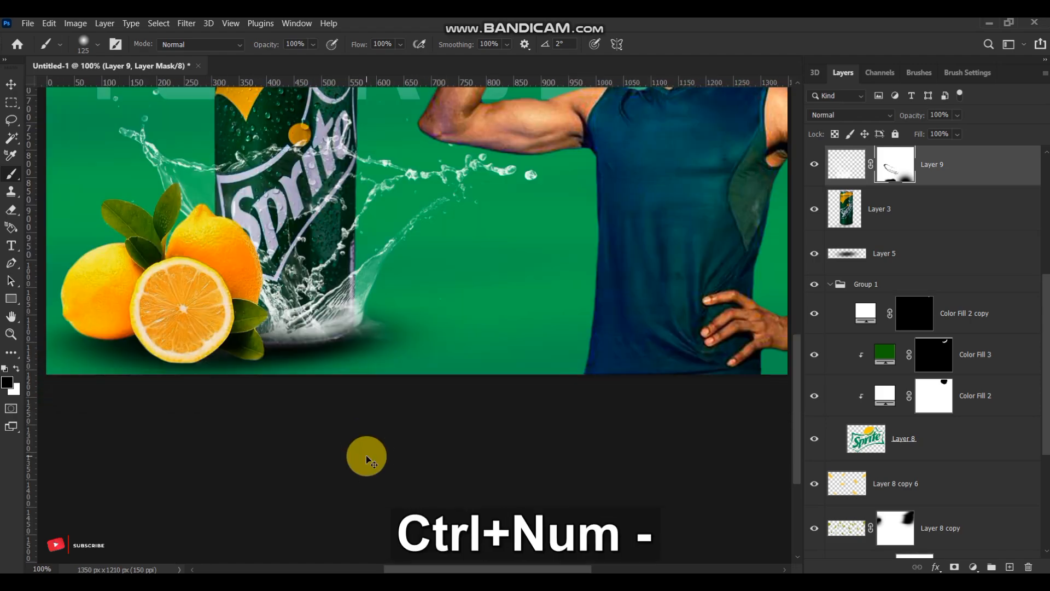
# Add a colorized Hue/Saturation adjustment clipped to Layer 9 with hue 102, saturation 100 and lightness -23.
pyautogui.hotkey('ctrl', '-')
pyautogui.hotkey('ctrl', '-')
pyautogui.hotkey('ctrl', '+')
pyautogui.scroll(4, 930, 492)
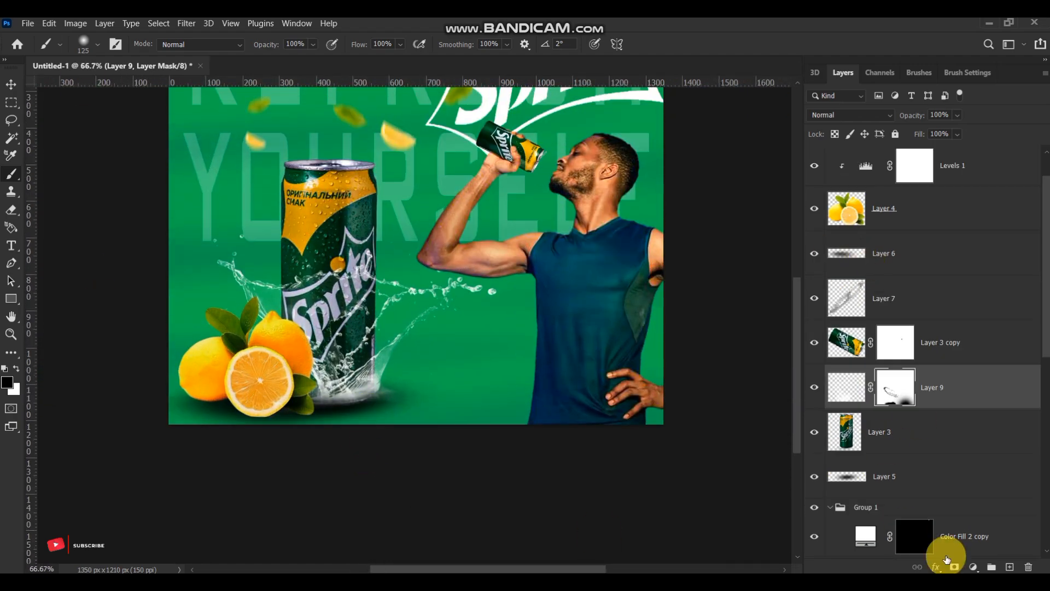
pyautogui.click(973, 567)
pyautogui.click(952, 428)
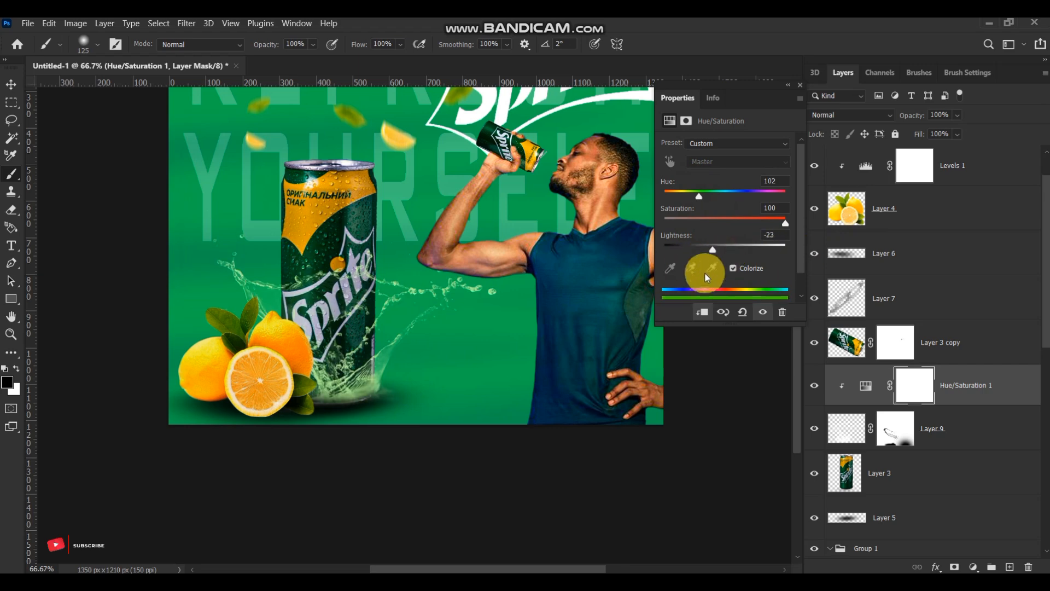
# Set the Hue/Saturation adjustment's blend mode to Linear Burn and adjust its Blend If range in the blending options.
pyautogui.click(851, 114)
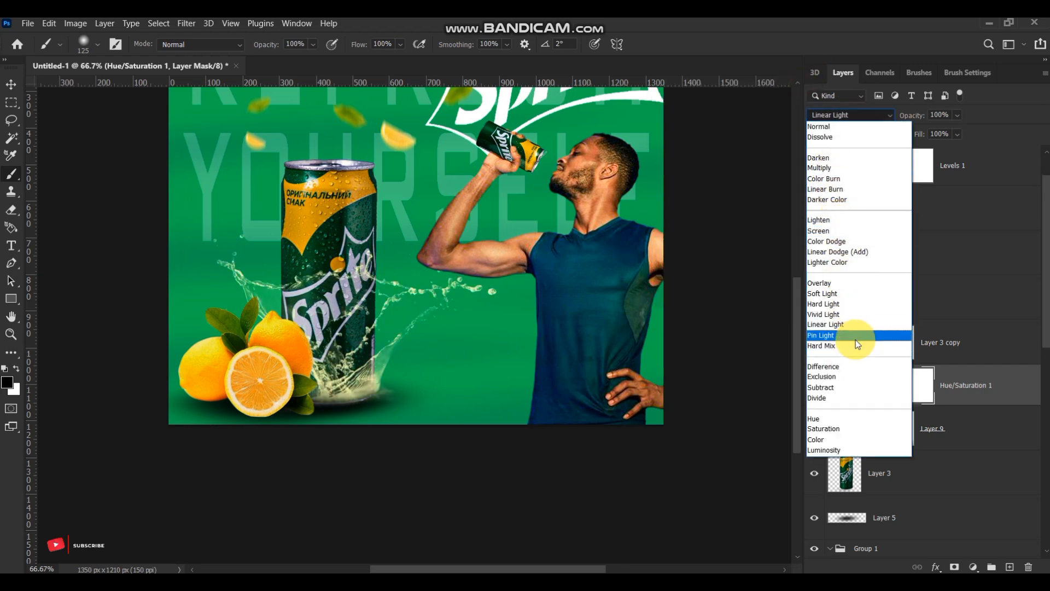
pyautogui.click(865, 245)
pyautogui.doubleClick(858, 286)
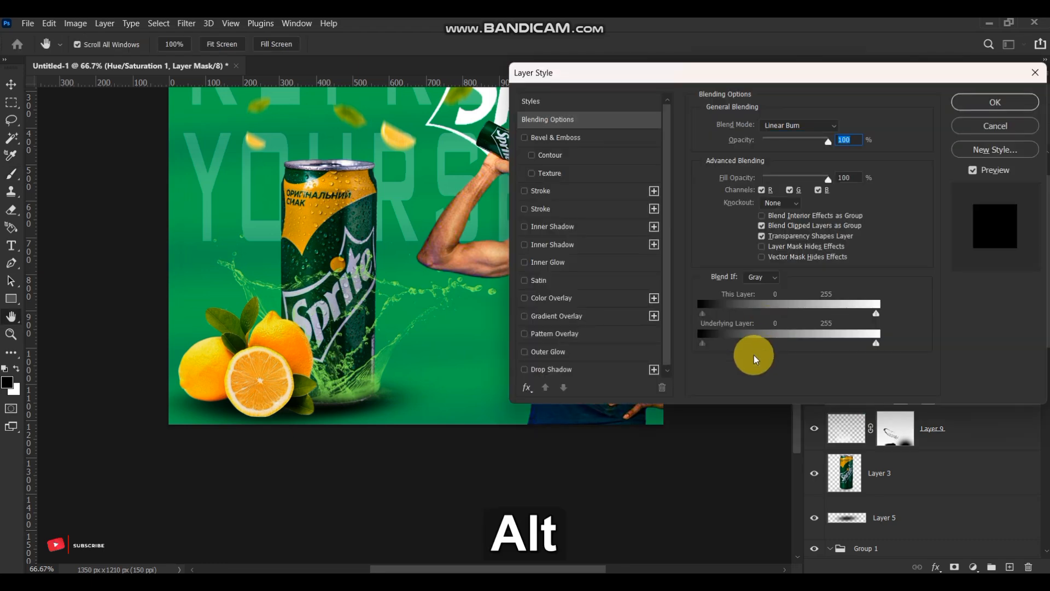
pyautogui.click(995, 102)
# Lower the fill of the Hue/Saturation adjustment to 39%.
pyautogui.click(958, 134)
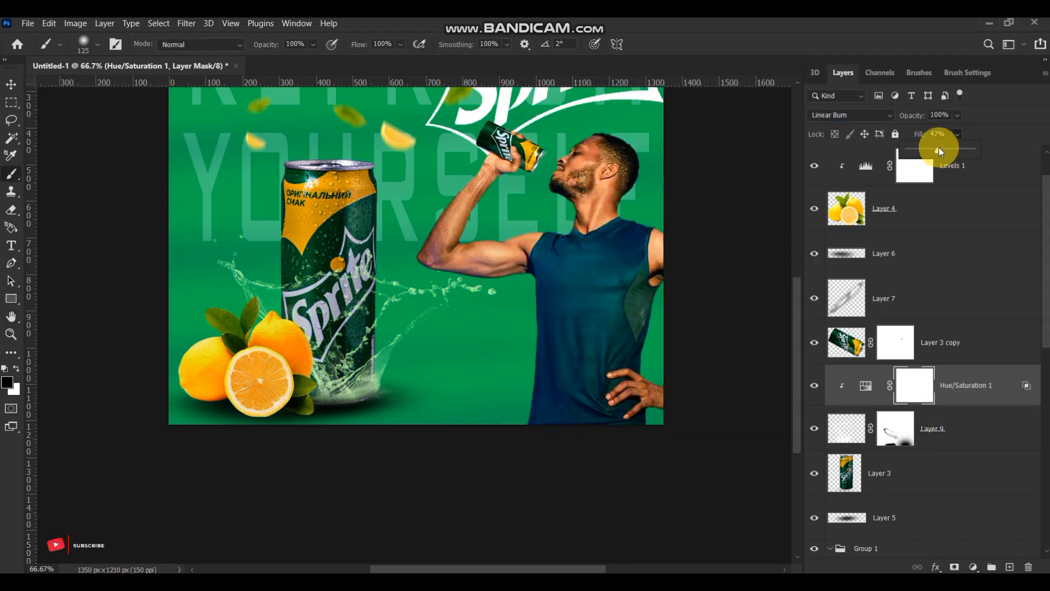
pyautogui.moveTo(939, 147); pyautogui.dragTo(951, 147)
pyautogui.doubleClick(866, 385)
pyautogui.click(957, 134)
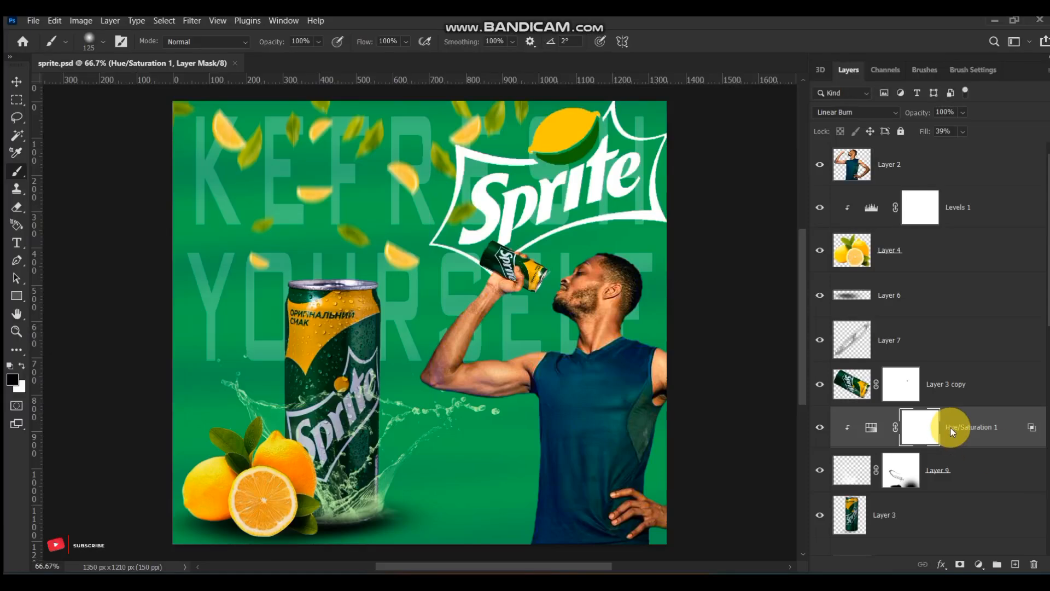
# Enlarge the blurred leaves and lemon slices on Layer 8 copy 6 and Layer 8 copy together beyond the canvas and reposition them.
pyautogui.scroll(-1, 875, 408)
pyautogui.scroll(3, 891, 416)
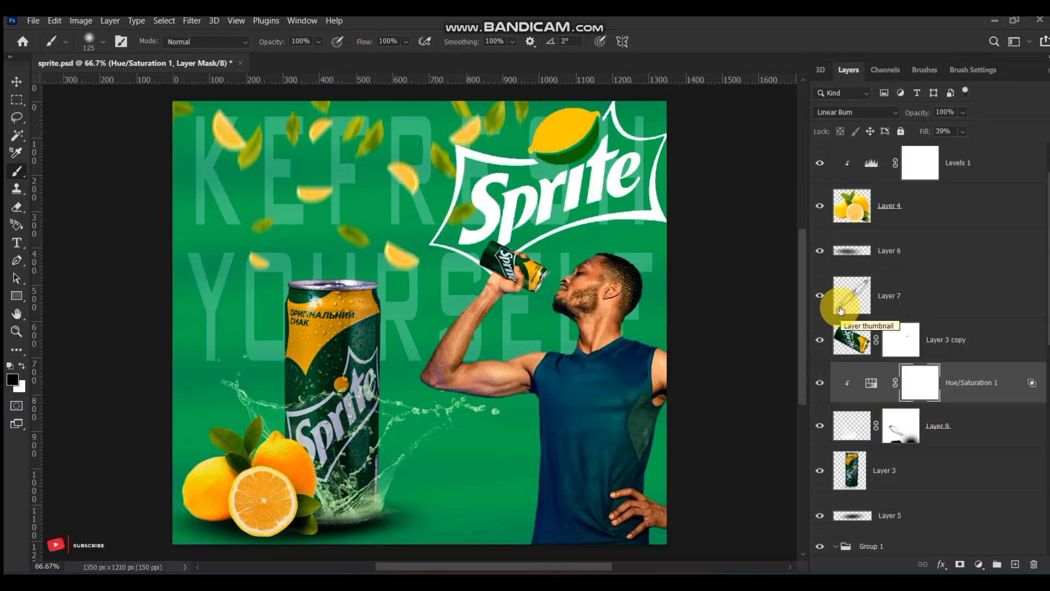
pyautogui.scroll(-6, 903, 432)
pyautogui.keyDown('shift'); pyautogui.click(826, 389); pyautogui.keyUp('shift')
pyautogui.scroll(-2, 891, 399)
pyautogui.hotkey('ctrl', 't')
pyautogui.moveTo(816, 427); pyautogui.dragTo(469, 405)
pyautogui.hotkey('ctrl', '-')
pyautogui.hotkey('ctrl', '-')
pyautogui.moveTo(413, 345); pyautogui.dragTo(429, 326)
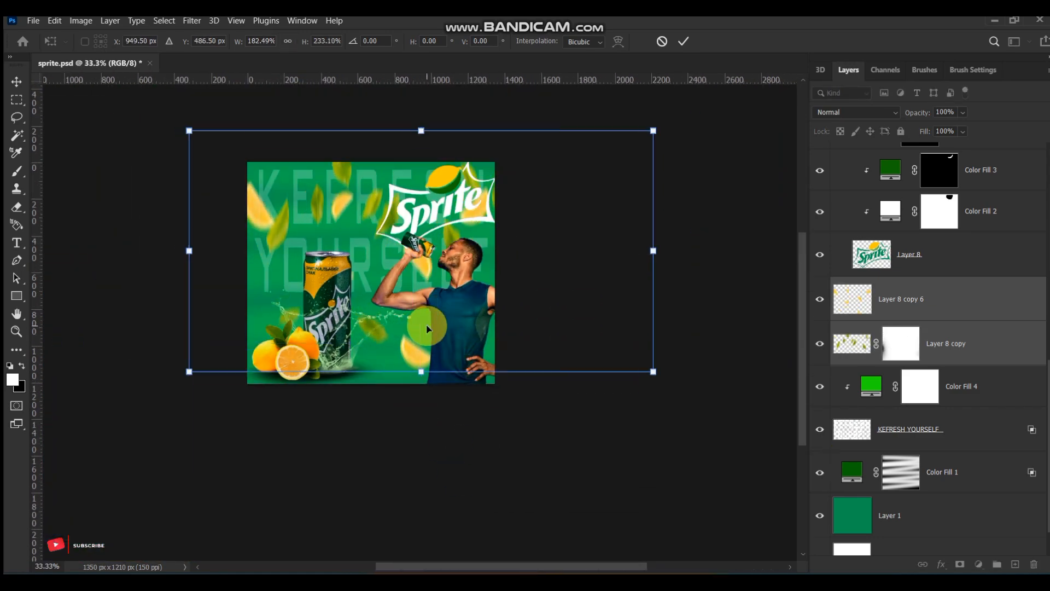
pyautogui.moveTo(653, 371); pyautogui.dragTo(762, 429)
pyautogui.moveTo(511, 353); pyautogui.dragTo(462, 307)
pyautogui.press('Return')
# Add a text layer reading "GREAT TASTE" above Layer 2.
pyautogui.scroll(8, 914, 424)
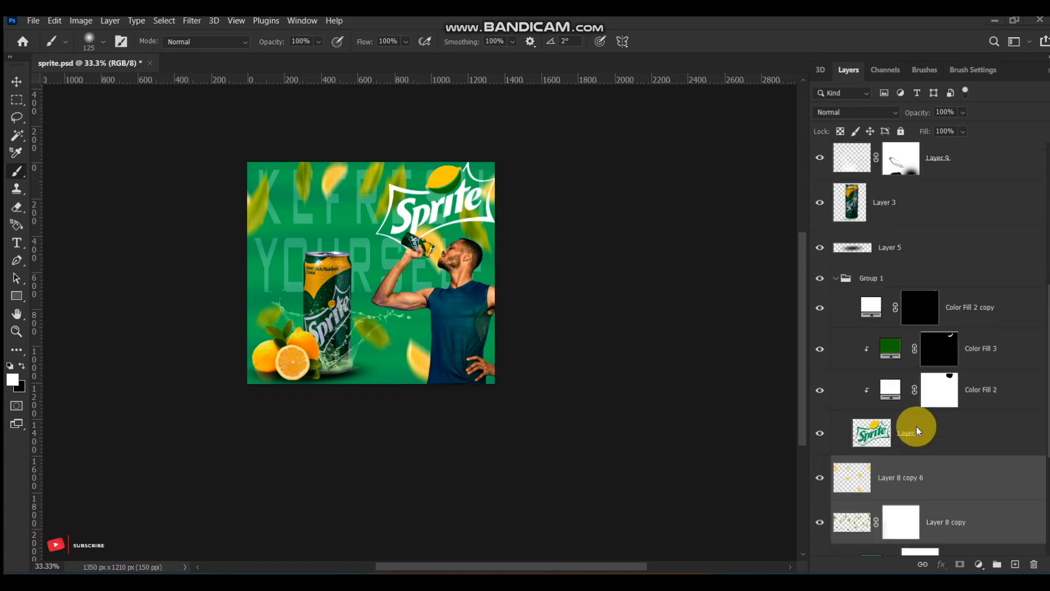
pyautogui.click(888, 162)
pyautogui.click(17, 243)
pyautogui.click(344, 411)
pyautogui.hotkey('ctrl', '+')
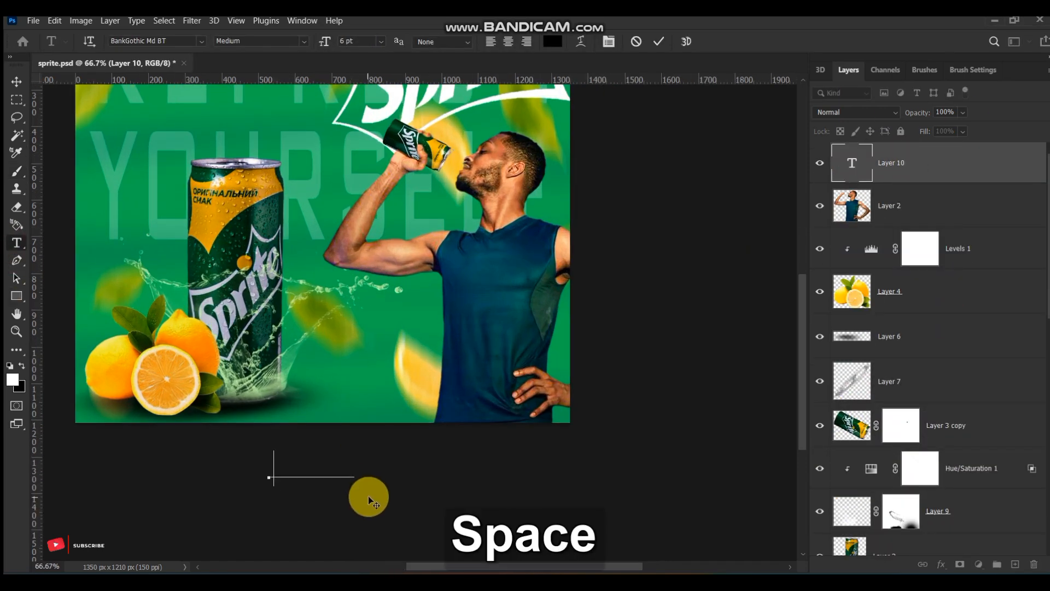
pyautogui.write('GREAT TASTE')
pyautogui.press('Return')
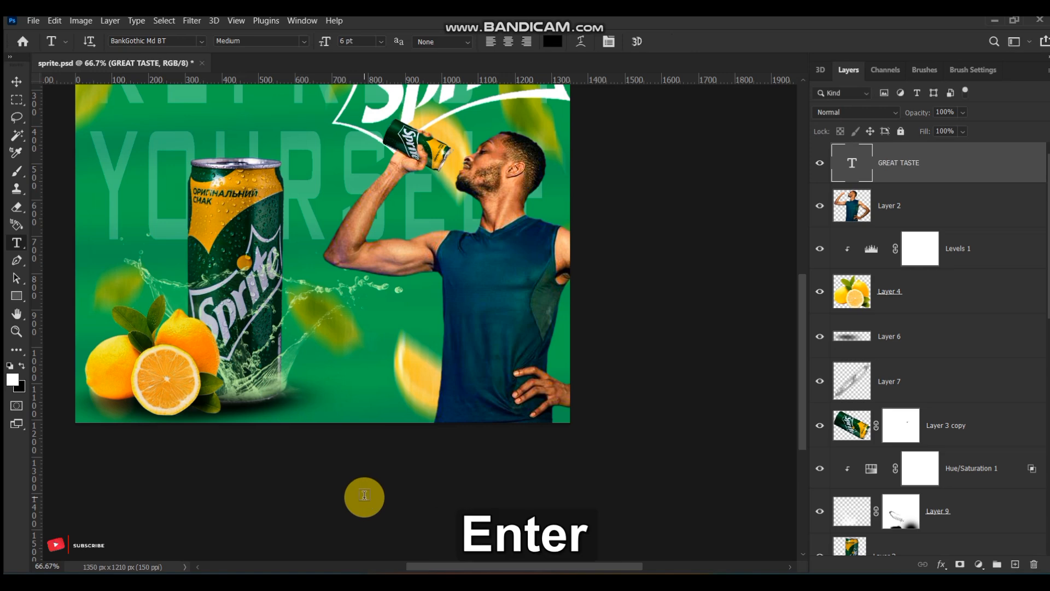
# Recolour the GREAT TASTE text white and move it onto the poster above the large can.
pyautogui.hotkey('ctrl', 'a')
pyautogui.click(553, 41)
pyautogui.click(16, 81)
pyautogui.hotkey('ctrl', 't')
pyautogui.moveTo(330, 473); pyautogui.dragTo(204, 130)
pyautogui.moveTo(267, 231); pyautogui.dragTo(451, 476)
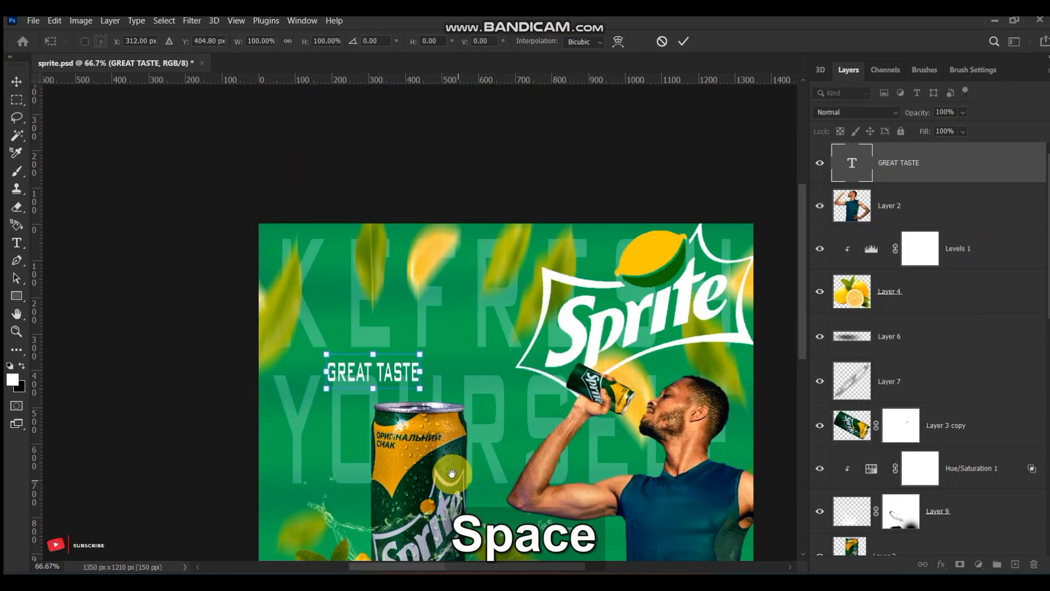
pyautogui.moveTo(377, 369); pyautogui.dragTo(363, 318)
# Try Arial Rounded MT Bold as the font of the GREAT TASTE text.
pyautogui.doubleClick(848, 169)
pyautogui.click(202, 41)
pyautogui.click(266, 202)
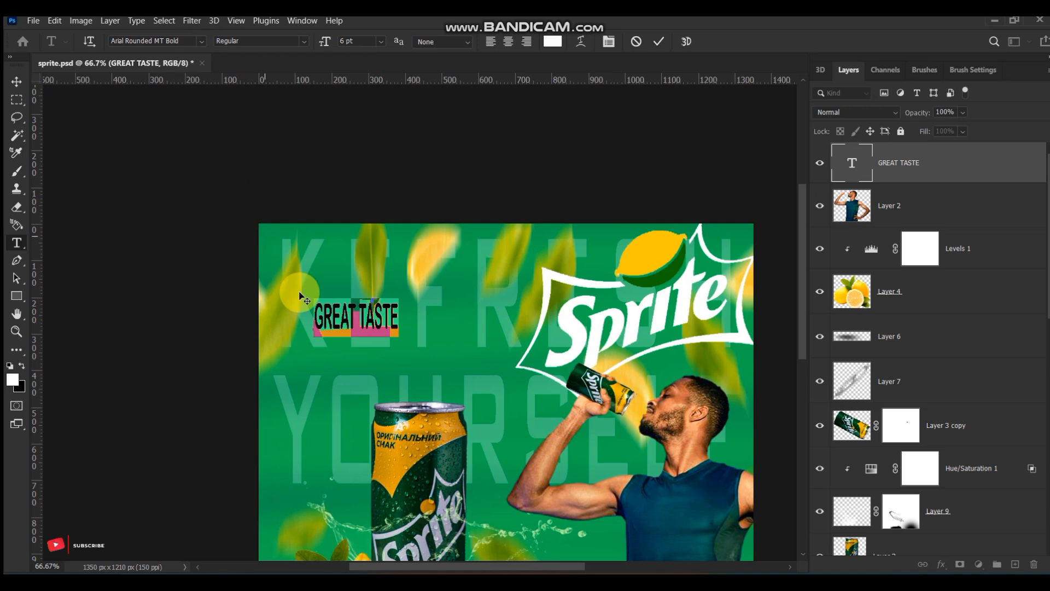
pyautogui.click(16, 81)
# Change the GREAT TASTE font to Berlin Sans FB and enlarge the text above the large can.
pyautogui.moveTo(342, 393); pyautogui.dragTo(624, 349)
pyautogui.doubleClick(852, 163)
pyautogui.click(201, 41)
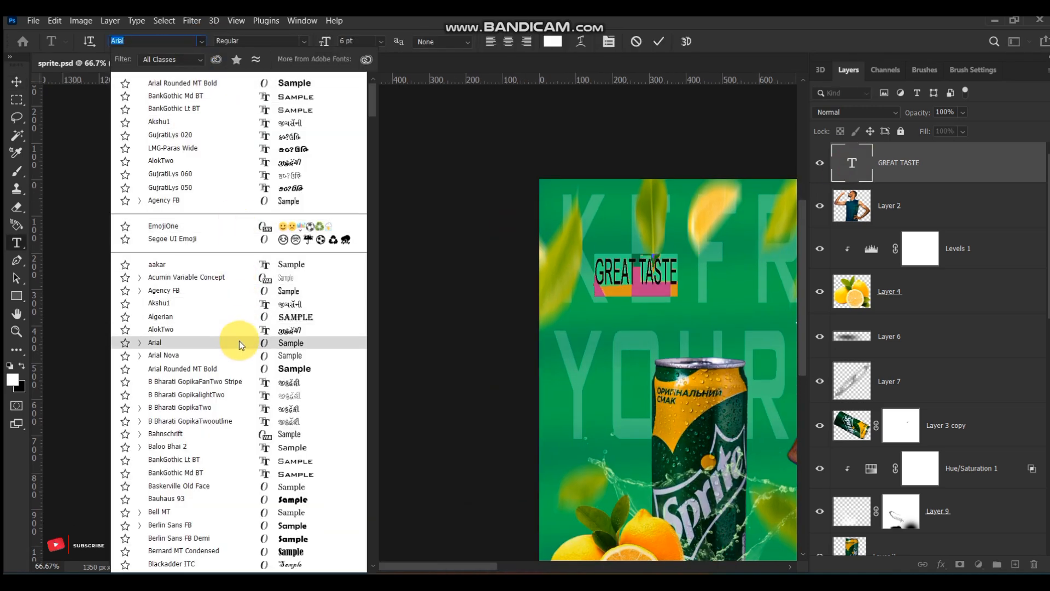
pyautogui.scroll(-5, 239, 341)
pyautogui.click(257, 328)
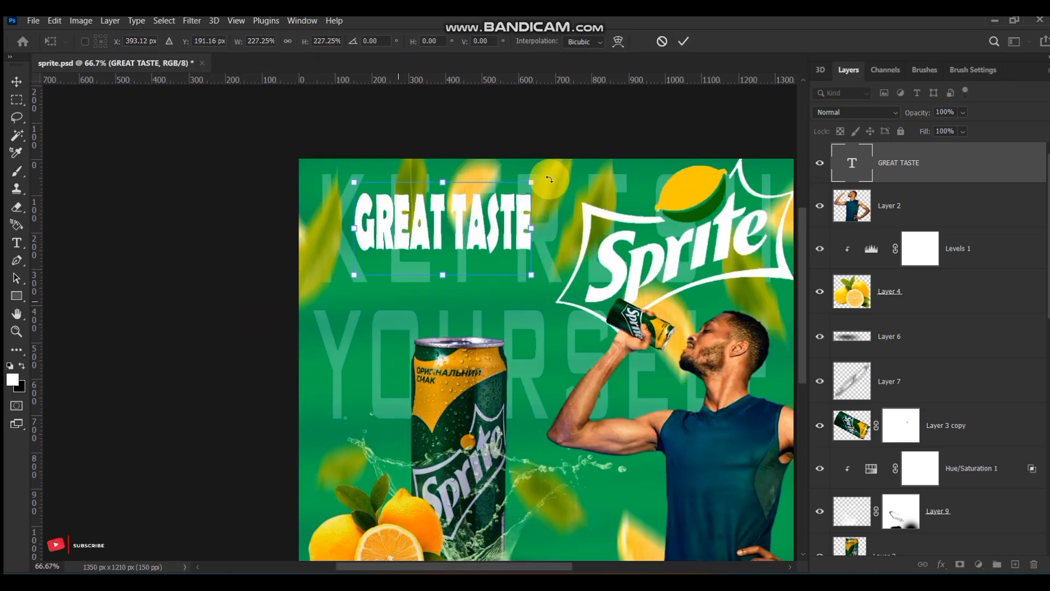
pyautogui.press('v')
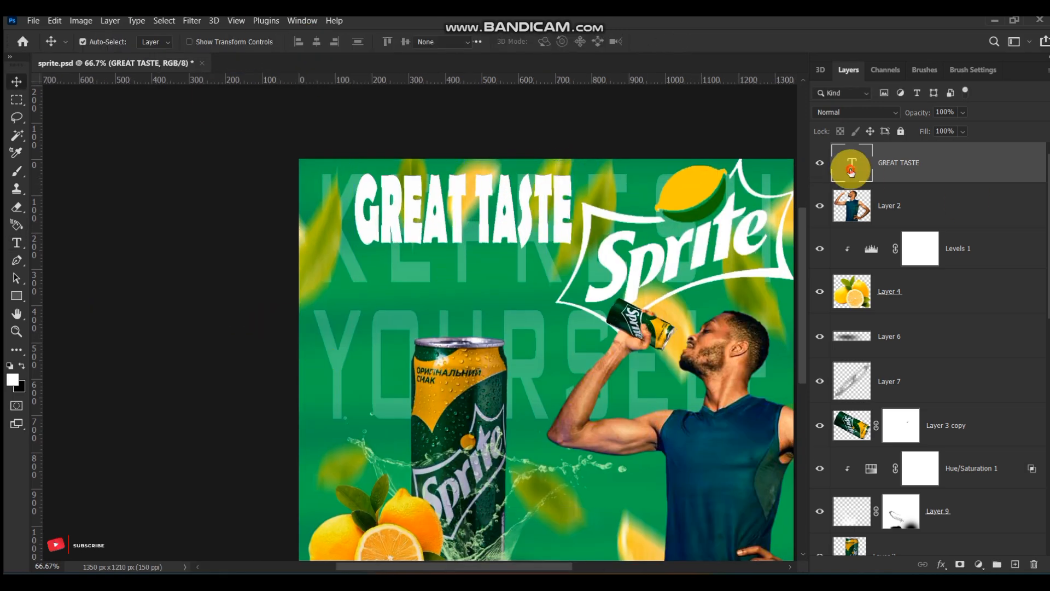
pyautogui.hotkey('ctrl', 't')
pyautogui.moveTo(555, 262); pyautogui.dragTo(529, 251)
pyautogui.press('Return')
# Set the vertical scale of the GREAT TASTE text to 279%.
pyautogui.doubleClick(852, 162)
pyautogui.hotkey('ctrl', 't')
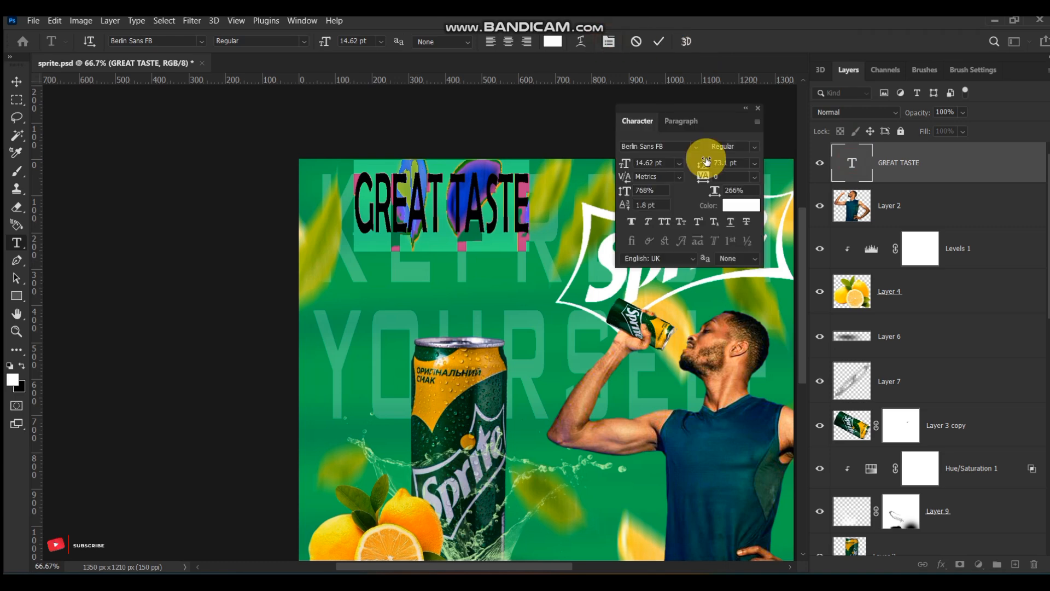
pyautogui.hotkey('ctrl', 'Return')
pyautogui.press('v')
# Scale up the GREAT TASTE text to span the space between the poster's edge and the Sprite logo.
pyautogui.hotkey('ctrl', 't')
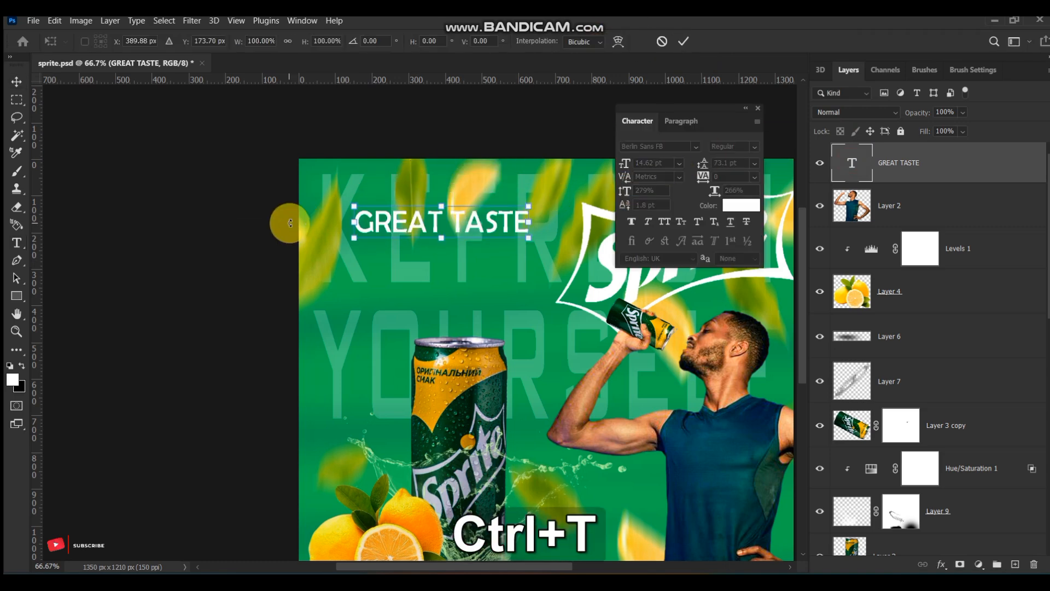
pyautogui.moveTo(354, 206); pyautogui.dragTo(280, 190)
pyautogui.moveTo(469, 222); pyautogui.dragTo(494, 218)
pyautogui.press('Return')
pyautogui.click(758, 109)
# Duplicate the GREAT TASTE layer, then rasterize the lower original and fill its lettering with black.
pyautogui.hotkey('ctrl', 'j')
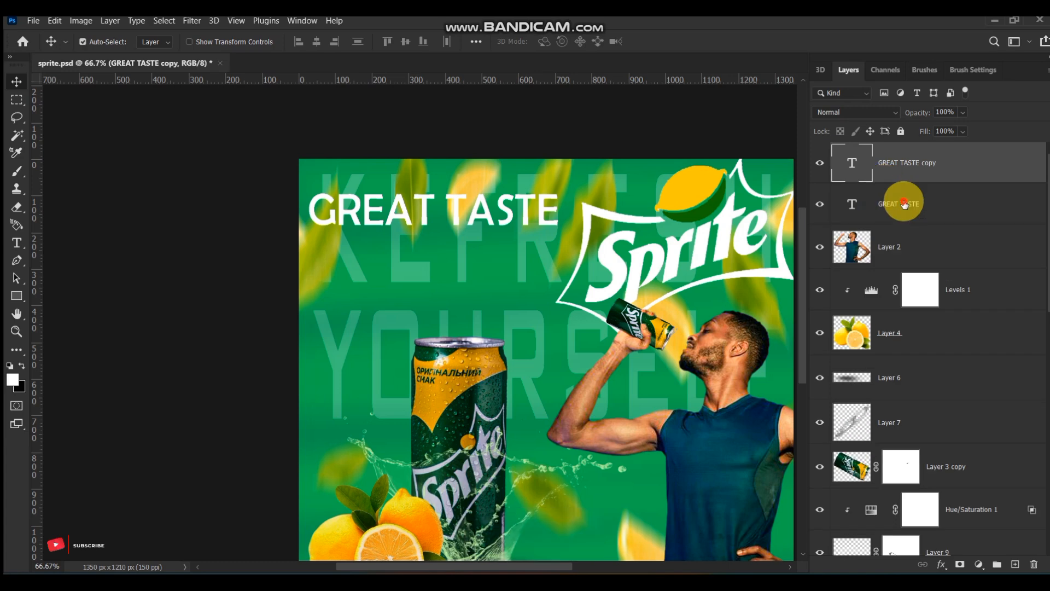
pyautogui.click(885, 210)
pyautogui.hotkey('ctrl', 'Delete')
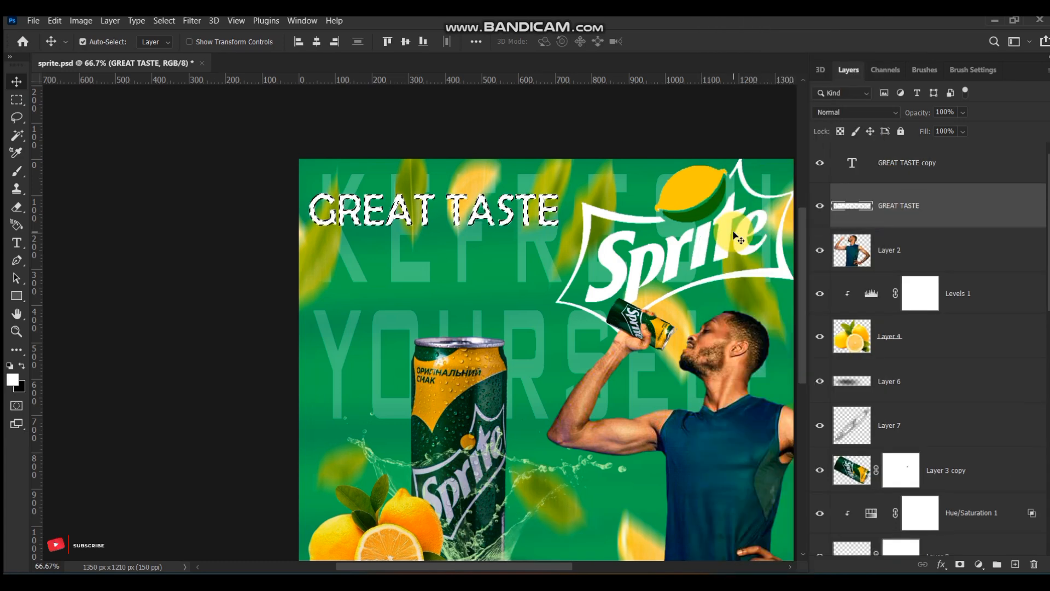
pyautogui.hotkey('ctrl', 'd')
# Apply a Gaussian Blur of 6.8 pixels to the black GREAT TASTE layer as a shadow.
pyautogui.click(164, 20)
pyautogui.moveTo(192, 21)
pyautogui.moveTo(203, 186)
pyautogui.click(431, 236)
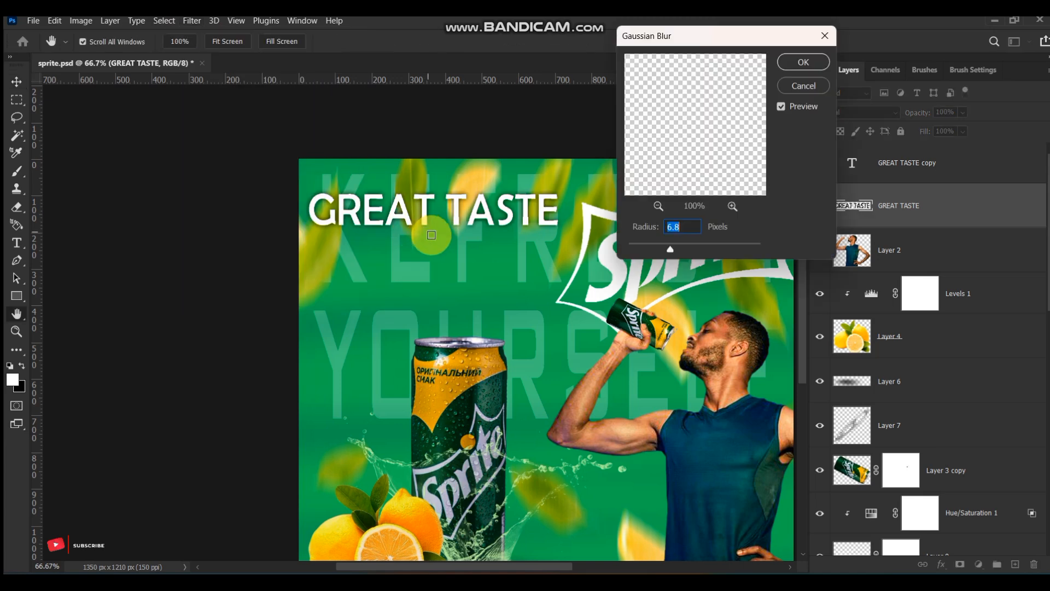
pyautogui.click(800, 61)
# Duplicate the GREAT TASTE copy text below the headline and change its wording to "100% NATURAL FLAVOURS".
pyautogui.click(888, 165)
pyautogui.hotkey('ctrl', 'j')
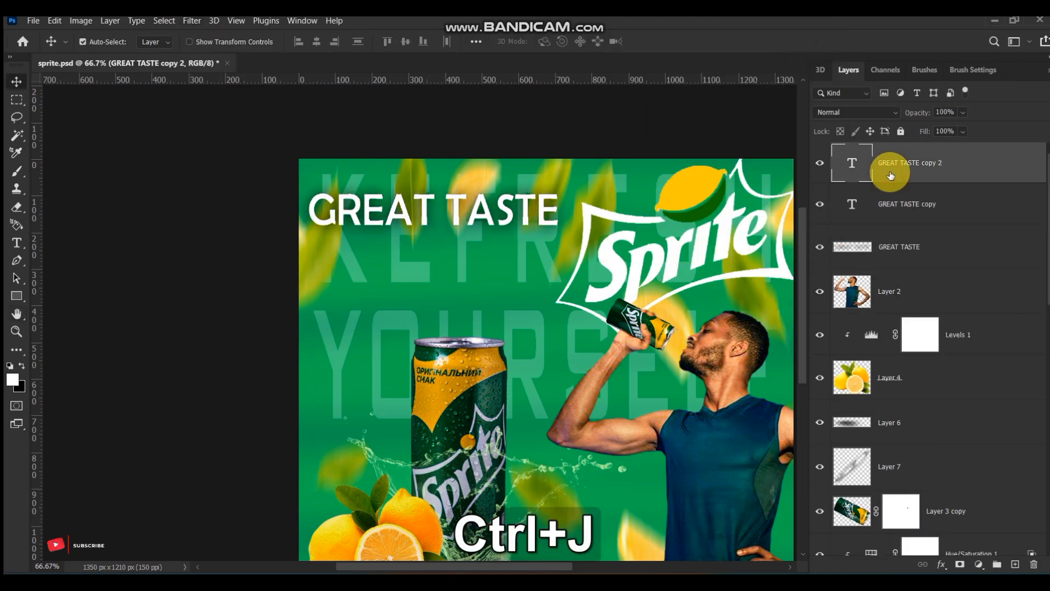
pyautogui.hotkey('ctrl', 't')
pyautogui.press('Return')
pyautogui.doubleClick(853, 164)
pyautogui.write('100')
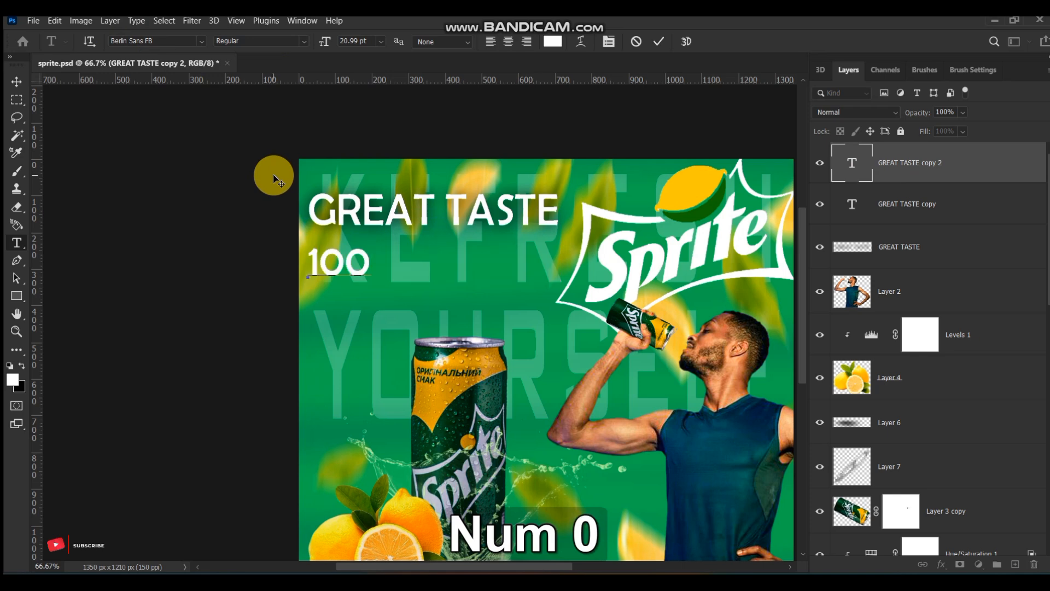
pyautogui.write('% NATURAL FLA')
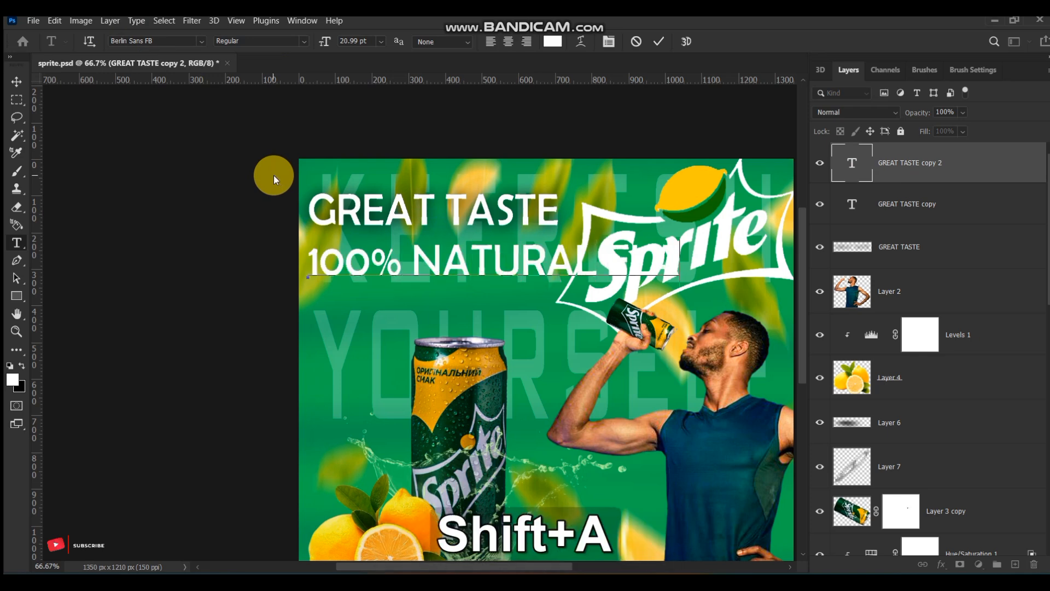
pyautogui.write('VOURS')
# Shrink the 100% NATURAL FLAVOURS line and place it directly under GREAT TASTE.
pyautogui.hotkey('ctrl', 't')
pyautogui.moveTo(306, 283); pyautogui.dragTo(574, 260)
pyautogui.moveTo(726, 248); pyautogui.dragTo(471, 244)
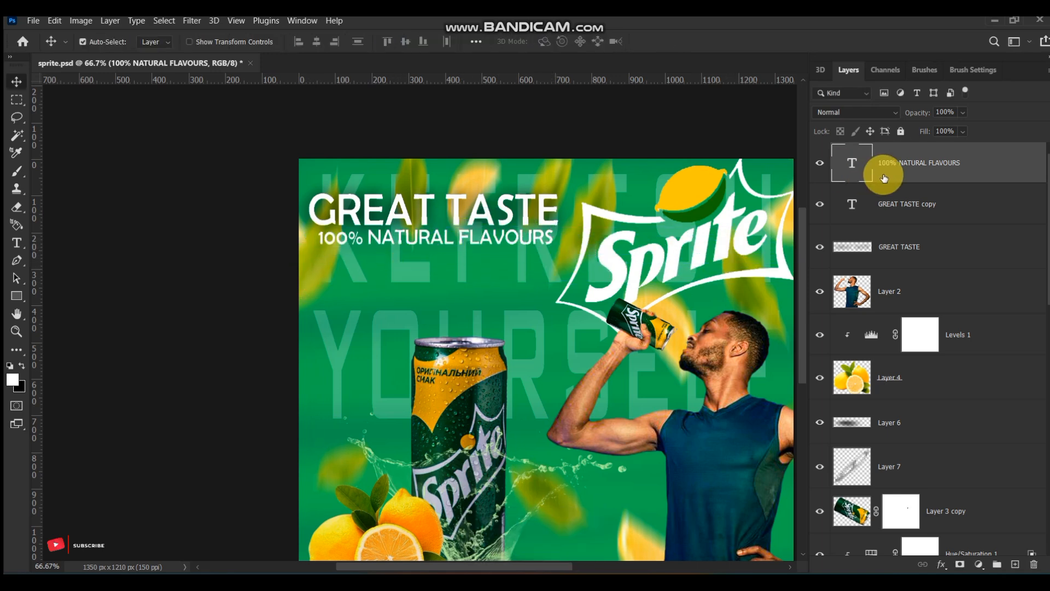
# Duplicate the 100% NATURAL FLAVOURS layer, then rasterize the lower original and fill its lettering with black.
pyautogui.hotkey('ctrl', 'j')
pyautogui.rightClick(905, 206)
pyautogui.click(766, 235)
pyautogui.keyDown('ctrl'); pyautogui.click(856, 210); pyautogui.keyUp('ctrl')
pyautogui.keyDown('ctrl'); pyautogui.click(854, 207); pyautogui.keyUp('ctrl')
pyautogui.hotkey('ctrl', 'Delete')
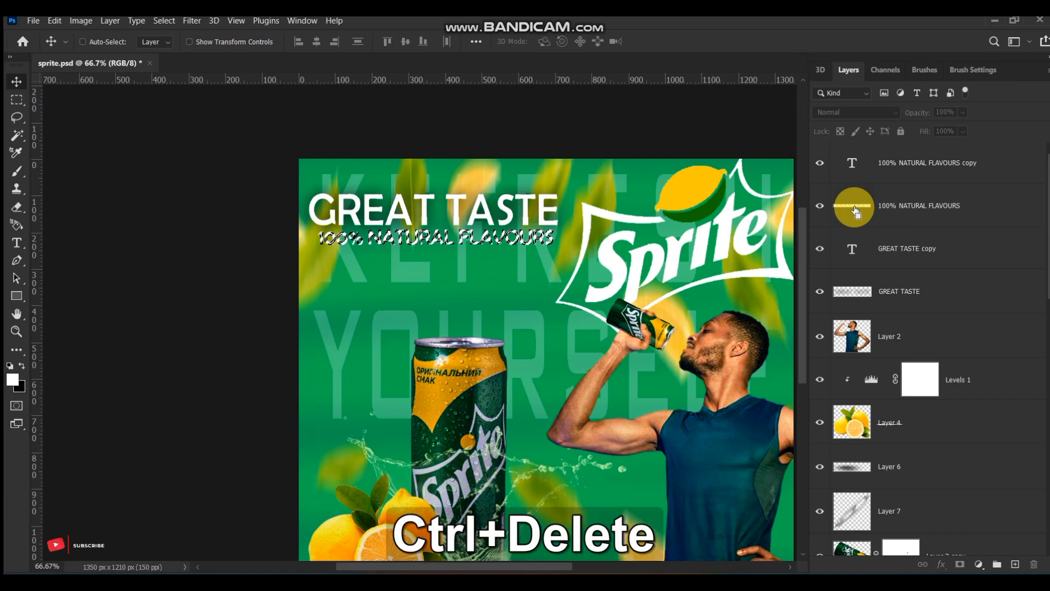
pyautogui.hotkey('ctrl', 'd')
pyautogui.click(820, 164)
pyautogui.click(855, 206)
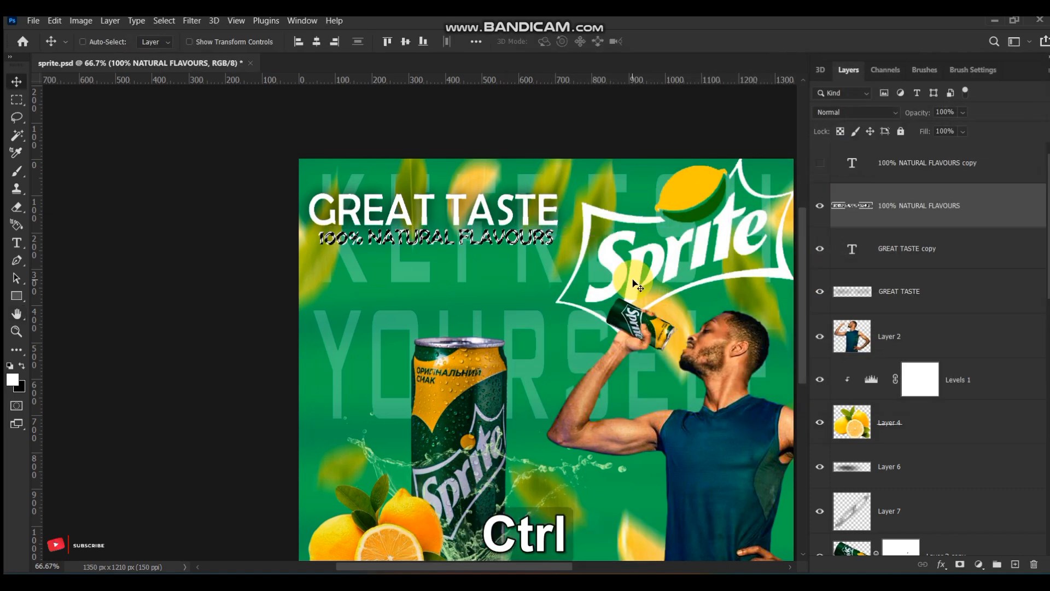
pyautogui.click(820, 163)
# Apply a Gaussian Blur to the black 100% NATURAL FLAVOURS layer as a shadow.
pyautogui.click(191, 20)
pyautogui.moveTo(218, 179)
pyautogui.click(372, 232)
pyautogui.click(802, 62)
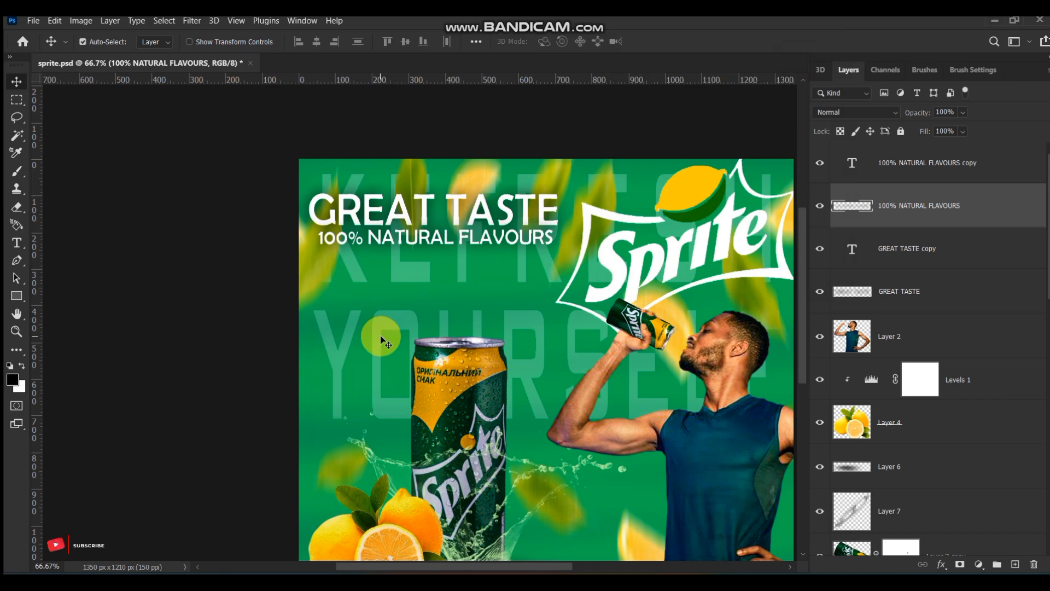
# Change the 100% NATURAL FLAVOURS line's font to BankGothic Md BT and delete its old blurred shadow layer.
pyautogui.click(853, 160)
pyautogui.doubleClick(852, 159)
pyautogui.press('Return')
pyautogui.doubleClick(852, 163)
pyautogui.click(201, 42)
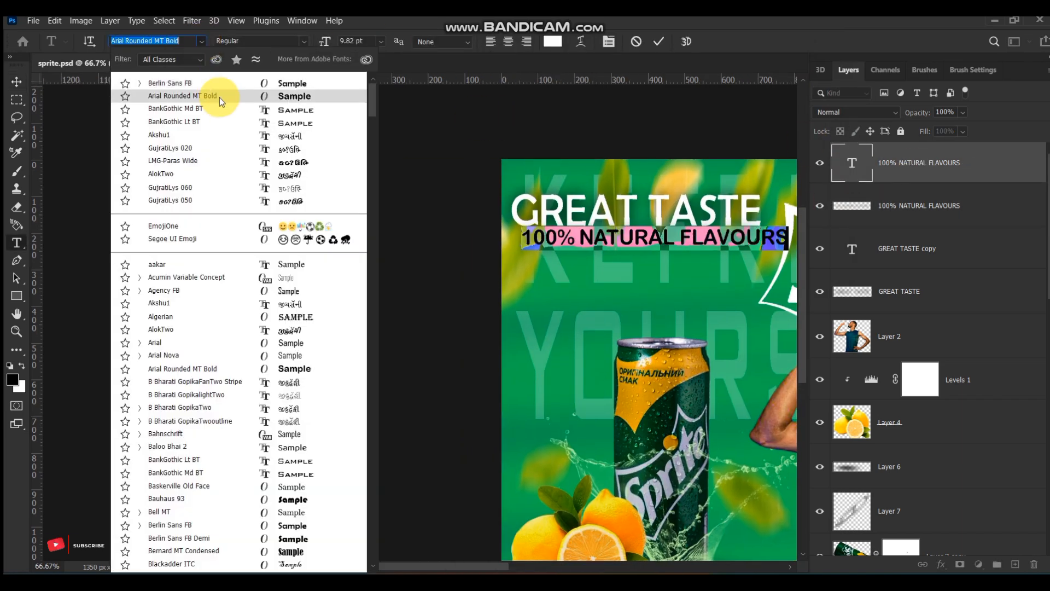
pyautogui.click(223, 115)
pyautogui.click(854, 206)
pyautogui.press('Delete')
# Scale the 100% NATURAL FLAVOURS line to about 67% and position it directly beneath GREAT TASTE.
pyautogui.click(854, 163)
pyautogui.hotkey('ctrl', 't')
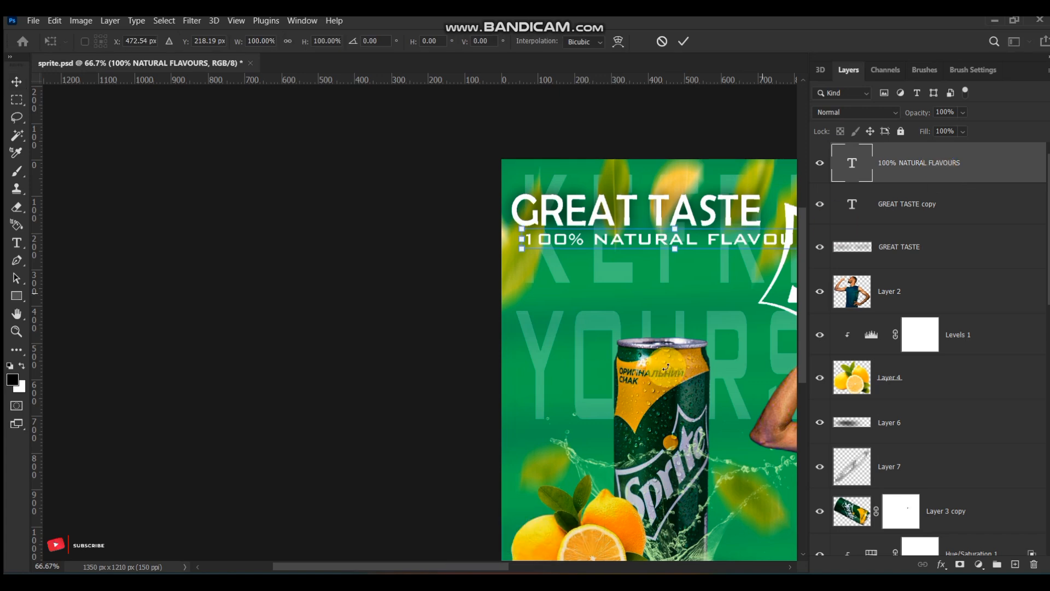
pyautogui.moveTo(310, 253); pyautogui.dragTo(367, 253)
pyautogui.hotkey('ctrl', 'z')
pyautogui.moveTo(457, 248); pyautogui.dragTo(501, 242)
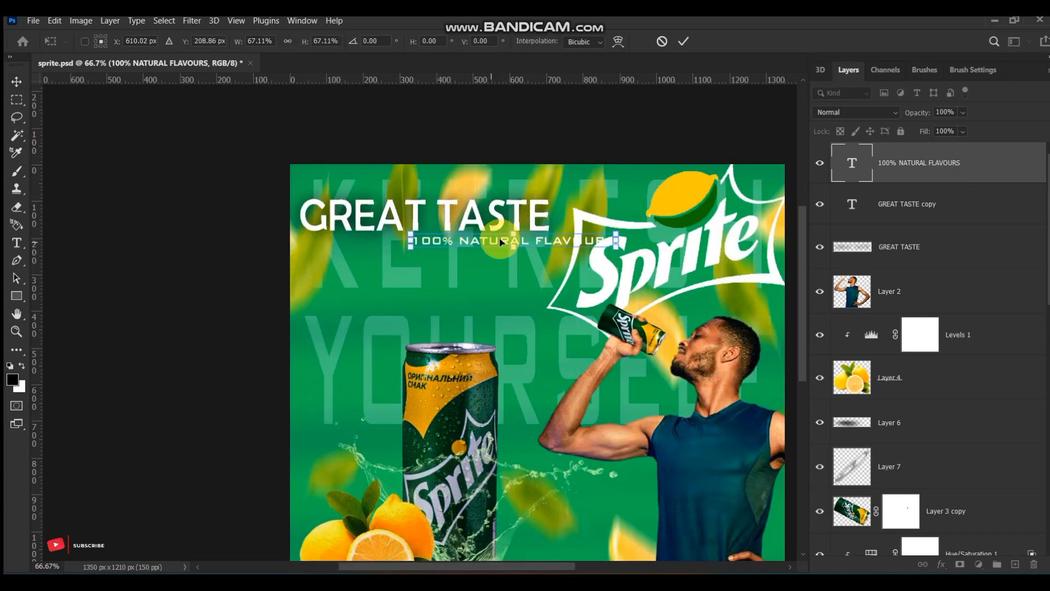
pyautogui.press('Up')
pyautogui.press('Up')
pyautogui.press('Up')
pyautogui.press('Up')
pyautogui.press('Up')
pyautogui.press('Up')
pyautogui.press('Return')
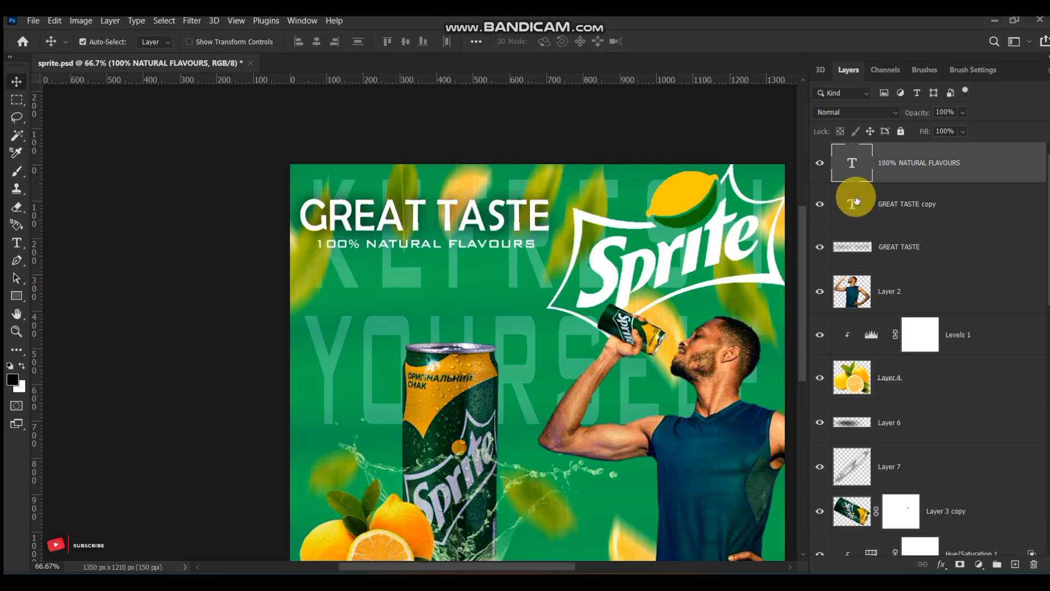
# Duplicate the 100% NATURAL FLAVOURS text layer, then rasterize the lower original and load its lettering as a selection.
pyautogui.hotkey('ctrl', 'j')
pyautogui.rightClick(912, 206)
pyautogui.click(793, 233)
pyautogui.keyDown('ctrl'); pyautogui.click(852, 206); pyautogui.keyUp('ctrl')
pyautogui.click(820, 165)
# Apply a Gaussian Blur to the rasterized 100% NATURAL FLAVOURS layer as a shadow.
pyautogui.click(192, 21)
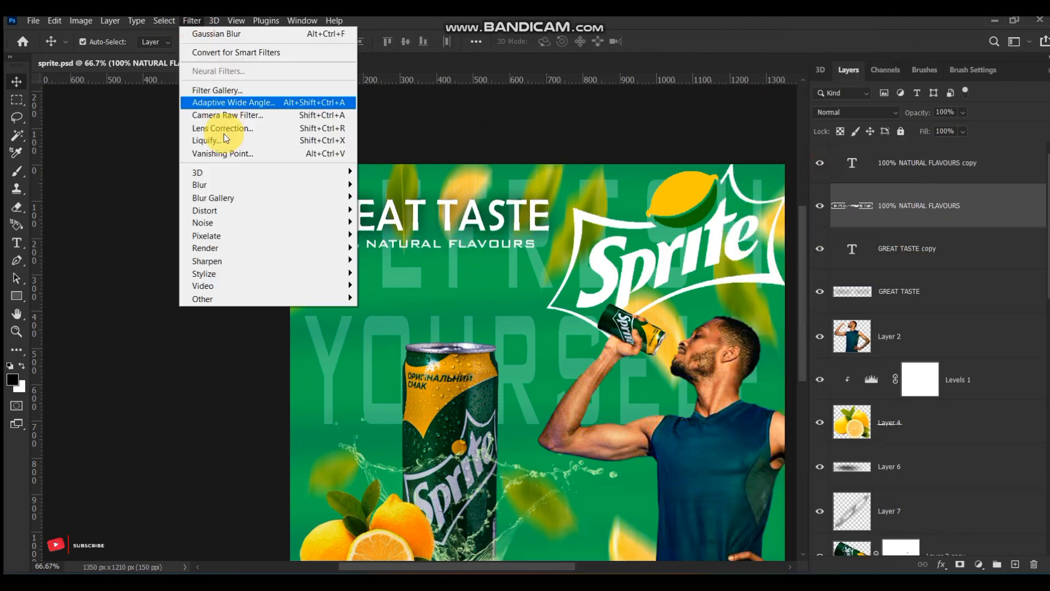
pyautogui.moveTo(218, 183)
pyautogui.click(407, 232)
pyautogui.click(798, 63)
# Bring the blue water ripple photo into the sprite.psd poster and enlarge it across the lower part.
pyautogui.hotkey('ctrl', '-')
pyautogui.hotkey('ctrl', '-')
pyautogui.moveTo(420, 346); pyautogui.dragTo(464, 429)
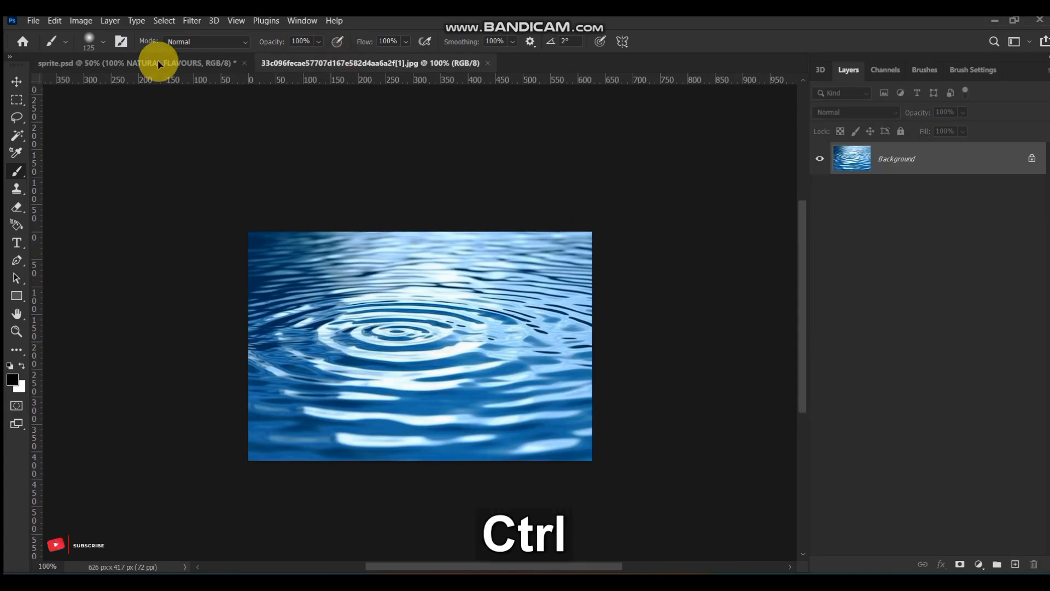
pyautogui.hotkey('ctrl', 't')
pyautogui.moveTo(551, 373); pyautogui.dragTo(799, 240)
pyautogui.moveTo(574, 388); pyautogui.dragTo(465, 459)
pyautogui.press('Return')
# Move the water layer down the stack to just above Color Fill 1, then widen it and fit it to the poster's lower half.
pyautogui.moveTo(852, 206); pyautogui.dragTo(887, 355)
pyautogui.moveTo(886, 316); pyautogui.dragTo(925, 421)
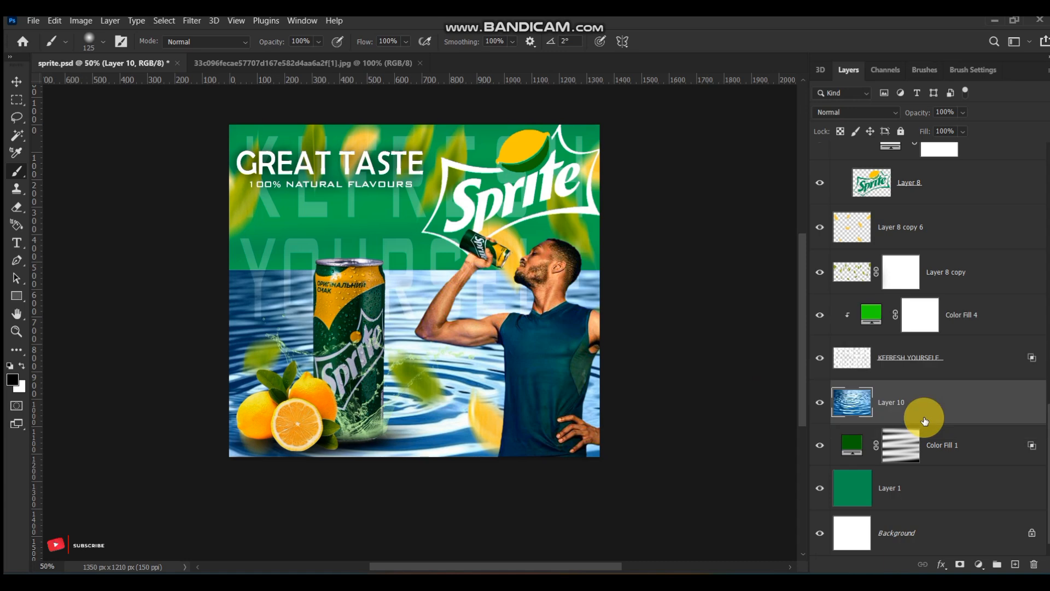
pyautogui.moveTo(438, 411); pyautogui.dragTo(392, 434)
pyautogui.moveTo(587, 441); pyautogui.dragTo(635, 442)
pyautogui.moveTo(464, 440); pyautogui.dragTo(437, 449)
pyautogui.press('Return')
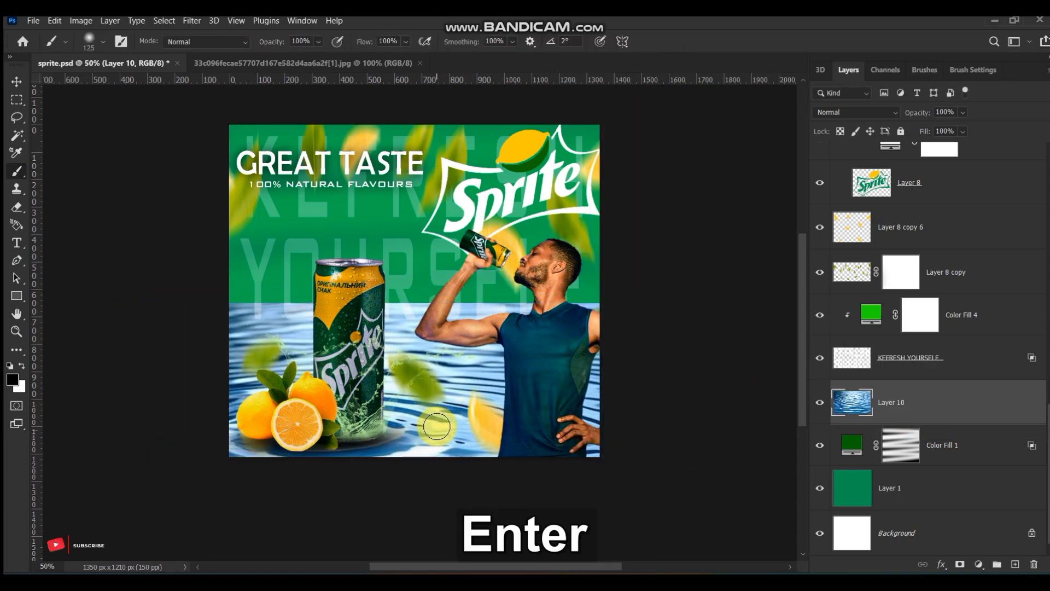
# Clip a colorized Hue/Saturation adjustment (102, 100, +5) to the water and blend it with Linear Burn at about 60% fill.
pyautogui.click(979, 564)
pyautogui.click(979, 429)
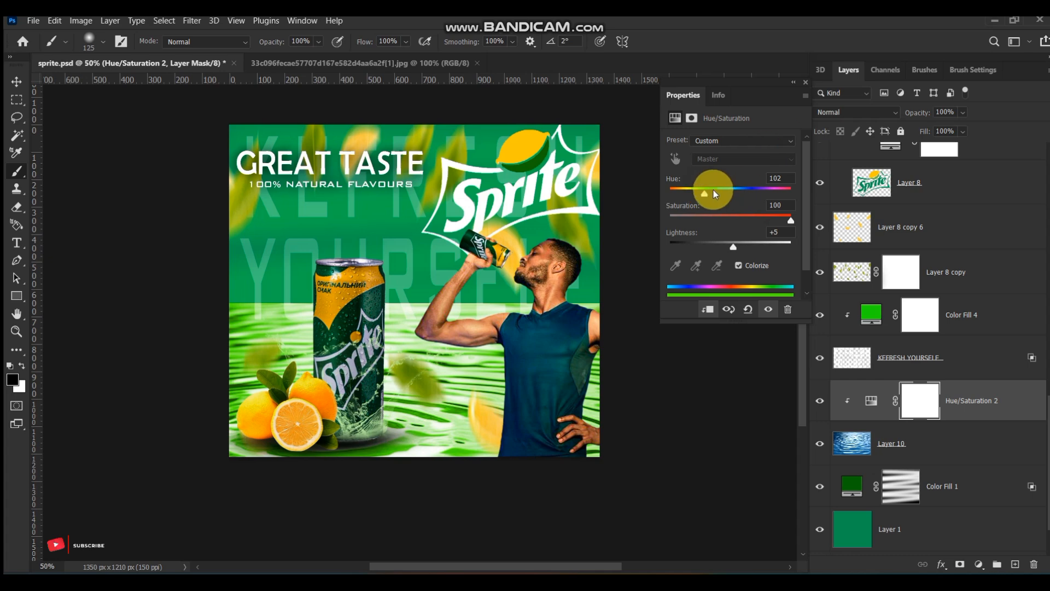
pyautogui.click(856, 112)
pyautogui.click(843, 191)
pyautogui.click(963, 131)
pyautogui.moveTo(980, 146); pyautogui.dragTo(957, 147)
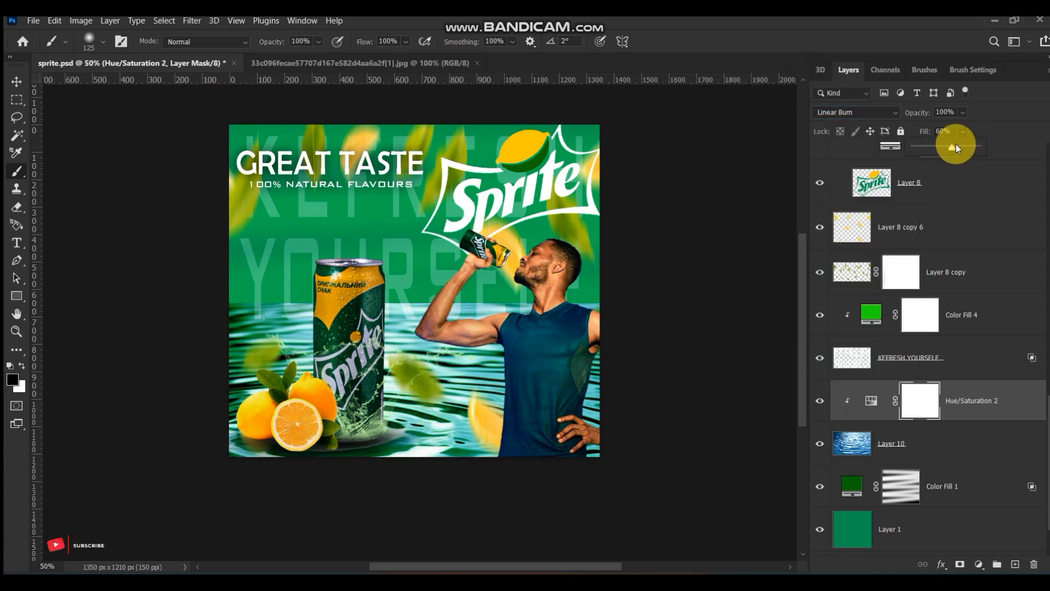
# Fade the water layer's upper edge into the green background with a mask and adjust its blend mode and fill.
pyautogui.click(910, 444)
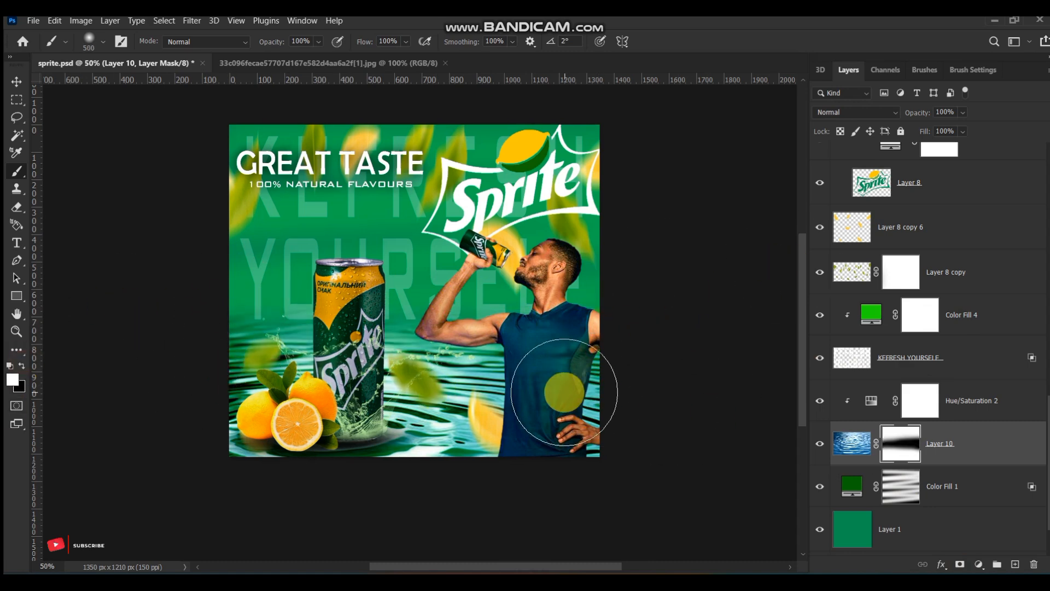
pyautogui.click(963, 131)
pyautogui.moveTo(981, 146)
pyautogui.mouseDown()
pyautogui.moveTo(936, 148)
pyautogui.moveTo(990, 147)
pyautogui.mouseUp()
pyautogui.click(857, 113)
pyautogui.click(843, 224)
pyautogui.click(963, 132)
pyautogui.scroll(1, 583, 362)
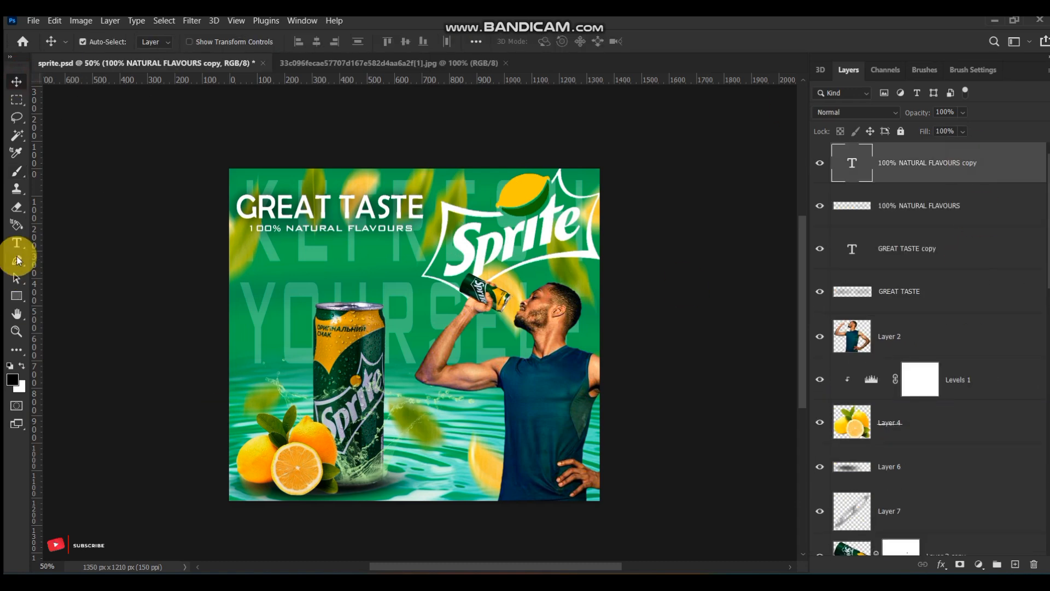
# Add the text "VB_GRAPHICS" near the poster's bottom edge and widen its letter tracking to about 1000.
pyautogui.click(17, 243)
pyautogui.click(402, 487)
pyautogui.write('_GRAPHICS')
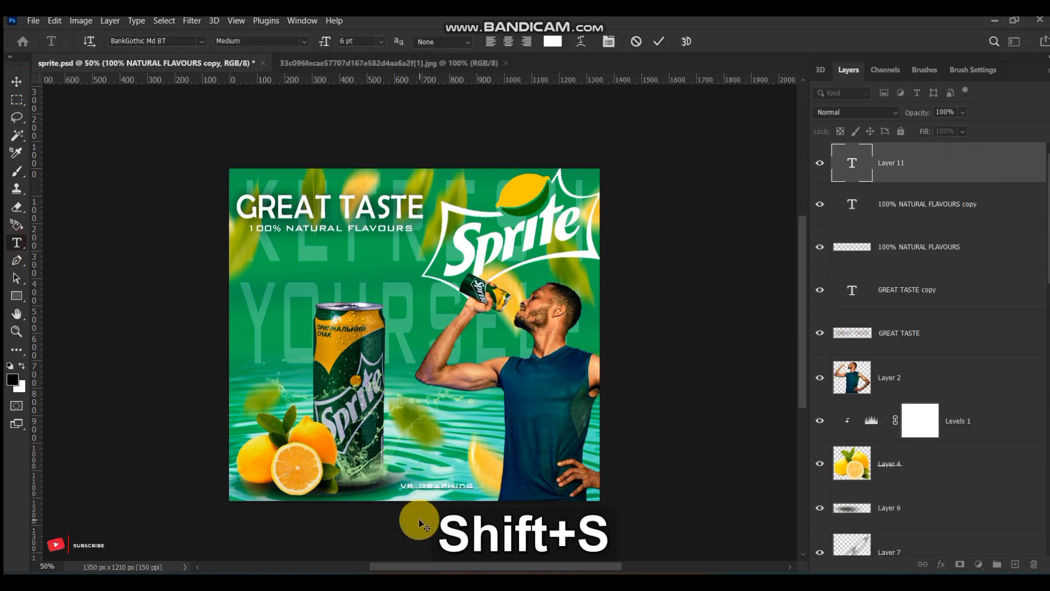
pyautogui.hotkey('ctrl', 'a')
pyautogui.click(609, 41)
pyautogui.moveTo(713, 191); pyautogui.dragTo(704, 201)
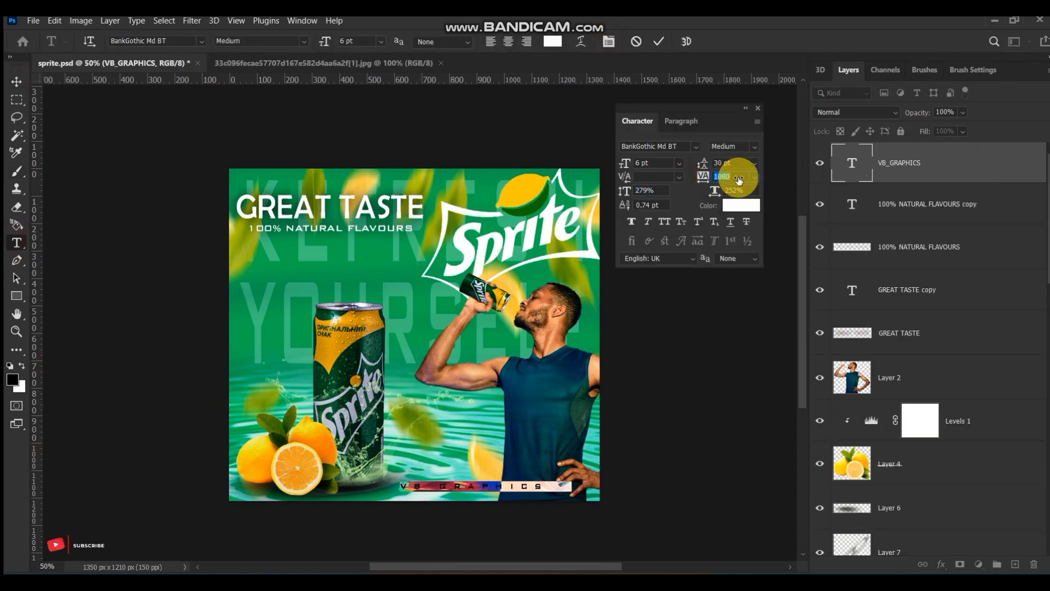
pyautogui.press('Return')
# Shrink the VB_GRAPHICS text and place it across the chest of the man's shirt.
pyautogui.hotkey('ctrl', 't')
pyautogui.moveTo(452, 480); pyautogui.dragTo(540, 386)
pyautogui.moveTo(434, 391); pyautogui.dragTo(518, 391)
pyautogui.hotkey('ctrl', '+')
pyautogui.hotkey('ctrl', '+')
pyautogui.moveTo(638, 500); pyautogui.dragTo(551, 399)
pyautogui.moveTo(634, 365); pyautogui.dragTo(598, 361)
pyautogui.moveTo(494, 358); pyautogui.dragTo(503, 358)
pyautogui.moveTo(609, 358); pyautogui.dragTo(593, 358)
pyautogui.moveTo(487, 359); pyautogui.dragTo(520, 359)
pyautogui.moveTo(595, 359); pyautogui.dragTo(579, 359)
pyautogui.press('Return')
# Adjust the VB_GRAPHICS layer's Blend If range so the lettering blends into the shirt fabric.
pyautogui.doubleClick(952, 165)
pyautogui.moveTo(728, 71); pyautogui.dragTo(828, 72)
pyautogui.moveTo(806, 340); pyautogui.dragTo(887, 349)
pyautogui.moveTo(872, 75); pyautogui.dragTo(895, 90)
pyautogui.press('Return')
pyautogui.press('ctrl+KP_Subtract')
pyautogui.press('ctrl+KP_Subtract')
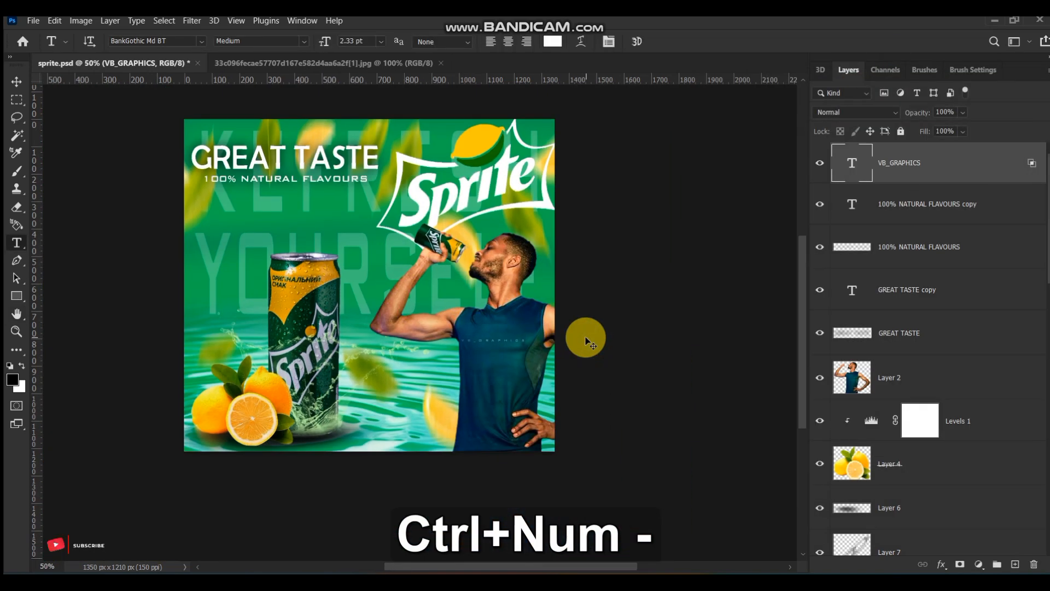
# Transform the small can on Layer 3 copy so it sits properly in the man's raised hand.
pyautogui.scroll(3, 586, 339)
pyautogui.click(16, 81)
pyautogui.scroll(-4, 921, 412)
pyautogui.click(853, 429)
pyautogui.hotkey('ctrl', 't')
pyautogui.press('ctrl+KP_Add')
pyautogui.press('ctrl+KP_Add')
pyautogui.press('ctrl+KP_Add')
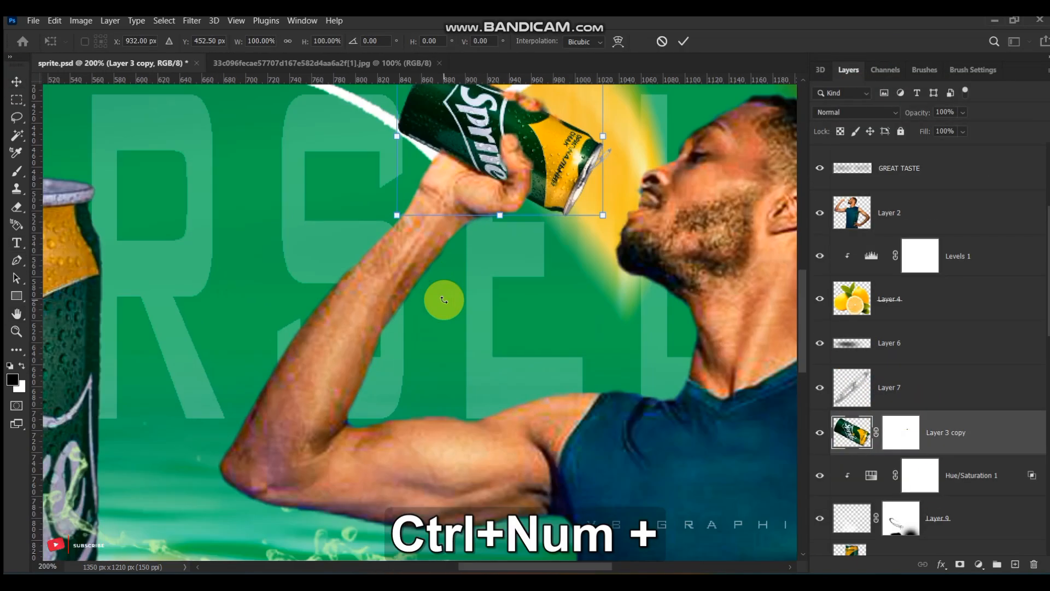
pyautogui.scroll(3, 446, 301)
pyautogui.moveTo(493, 406); pyautogui.dragTo(505, 369)
pyautogui.moveTo(490, 302); pyautogui.dragTo(497, 316)
pyautogui.scroll(1, 509, 323)
pyautogui.moveTo(632, 395); pyautogui.dragTo(622, 407)
pyautogui.press('Return')
pyautogui.press('ctrl+KP_Add')
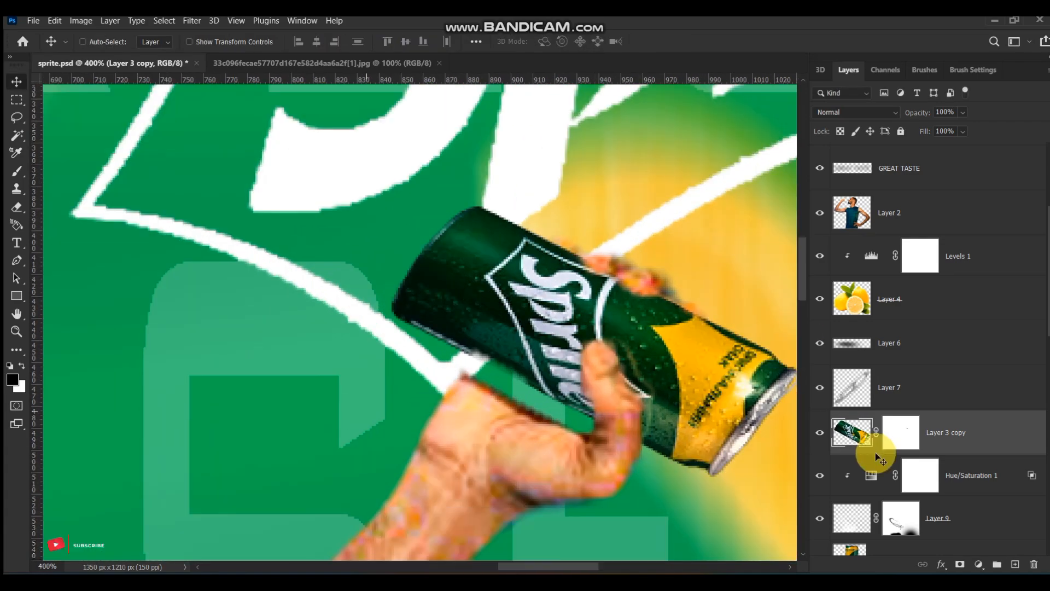
# Clone skin on Layer 2 along the edge of the hand where it meets the held can.
pyautogui.scroll(3, 868, 434)
pyautogui.click(889, 377)
pyautogui.click(16, 189)
pyautogui.moveTo(456, 396)
pyautogui.mouseDown()
pyautogui.moveTo(486, 376)
pyautogui.moveTo(547, 454)
pyautogui.mouseUp()
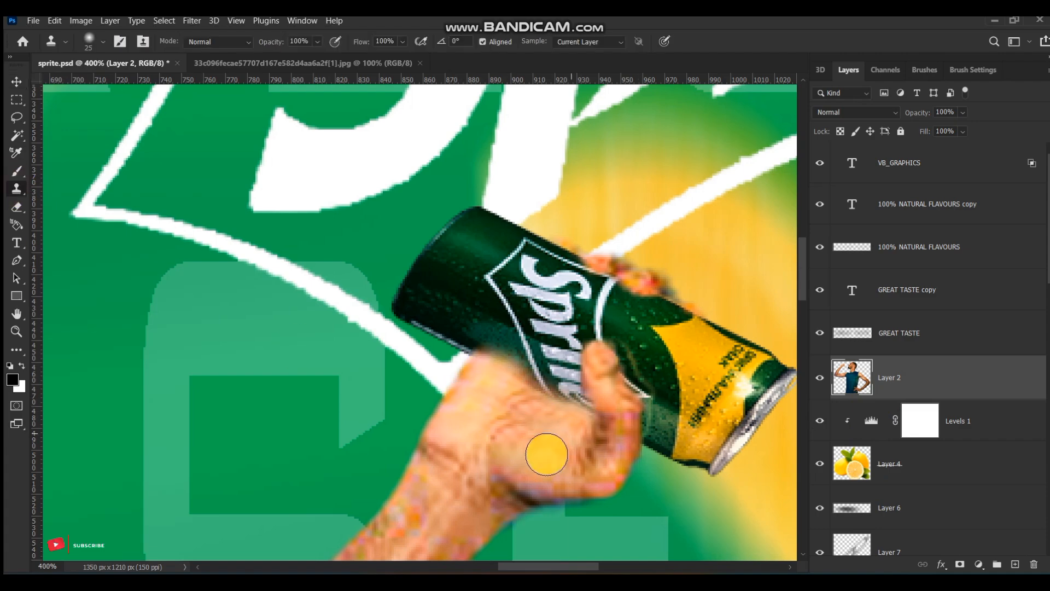
# Erase the excess cloned skin overlapping the held can with a smaller eraser brush.
pyautogui.press('ctrl+KP_Add')
pyautogui.press('ctrl+KP_Add')
pyautogui.press('ctrl+KP_Add')
pyautogui.press('ctrl+KP_Add')
pyautogui.press('ctrl+KP_Add')
pyautogui.press('e')
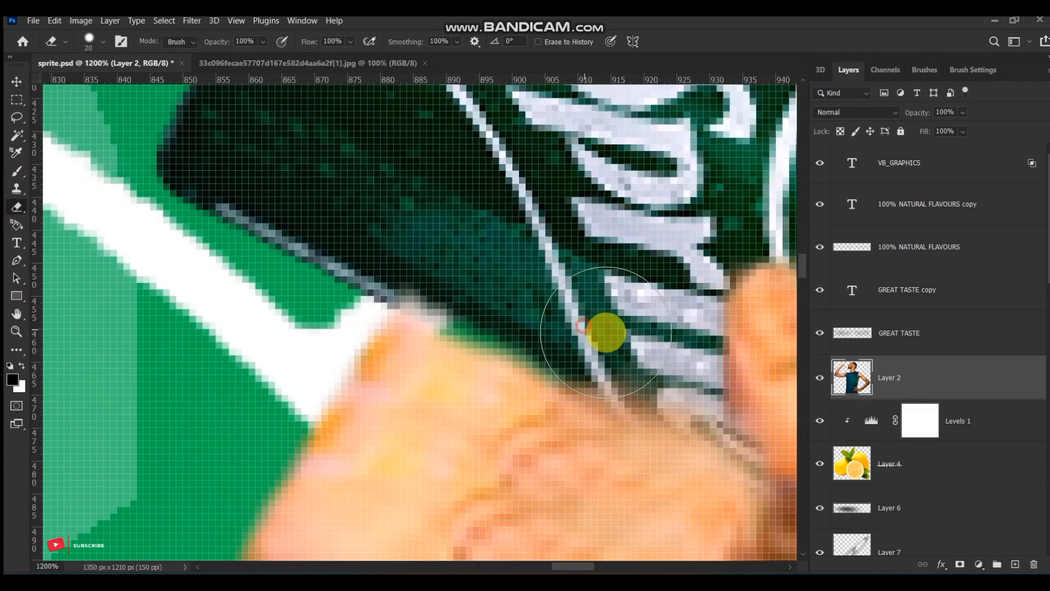
pyautogui.press('[')
pyautogui.press('[')
pyautogui.moveTo(598, 290); pyautogui.dragTo(621, 304)
pyautogui.moveTo(473, 207); pyautogui.dragTo(635, 378)
# Clone more skin from the palm to fill the gap between the hand and the can's lower edge.
pyautogui.click(16, 188)
pyautogui.keyDown('alt'); pyautogui.click(436, 455); pyautogui.keyUp('alt')
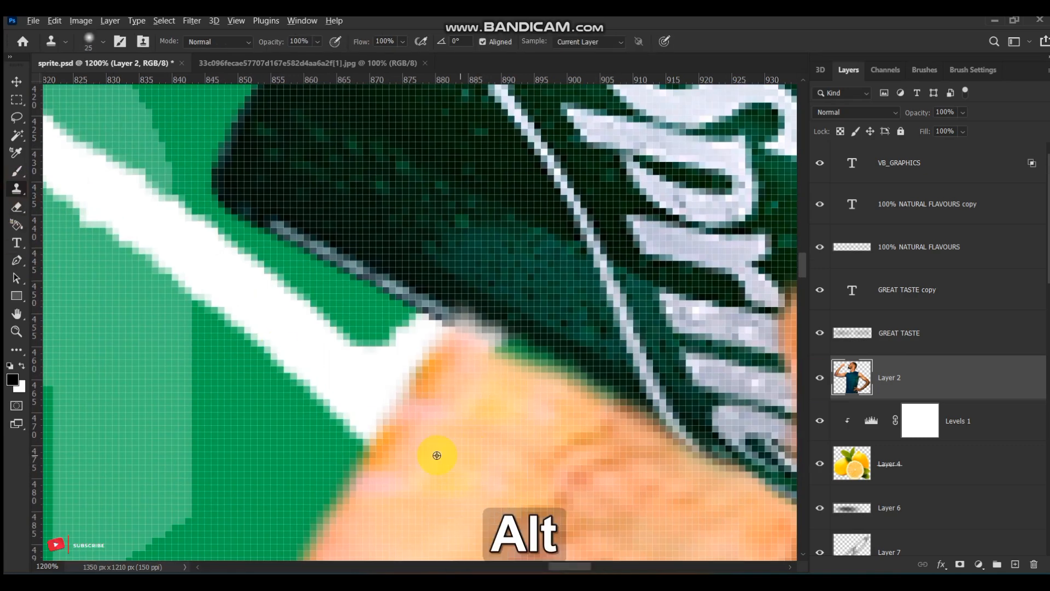
pyautogui.moveTo(473, 354); pyautogui.dragTo(578, 441)
# Clean up the hand's border along the can's lower edge with a very small eraser brush.
pyautogui.press('ctrl+KP_Subtract')
pyautogui.press('ctrl+KP_Subtract')
pyautogui.press('ctrl+KP_Subtract')
pyautogui.press('e')
pyautogui.press('[')
pyautogui.press('[')
pyautogui.press('[')
pyautogui.press('[')
pyautogui.press('[')
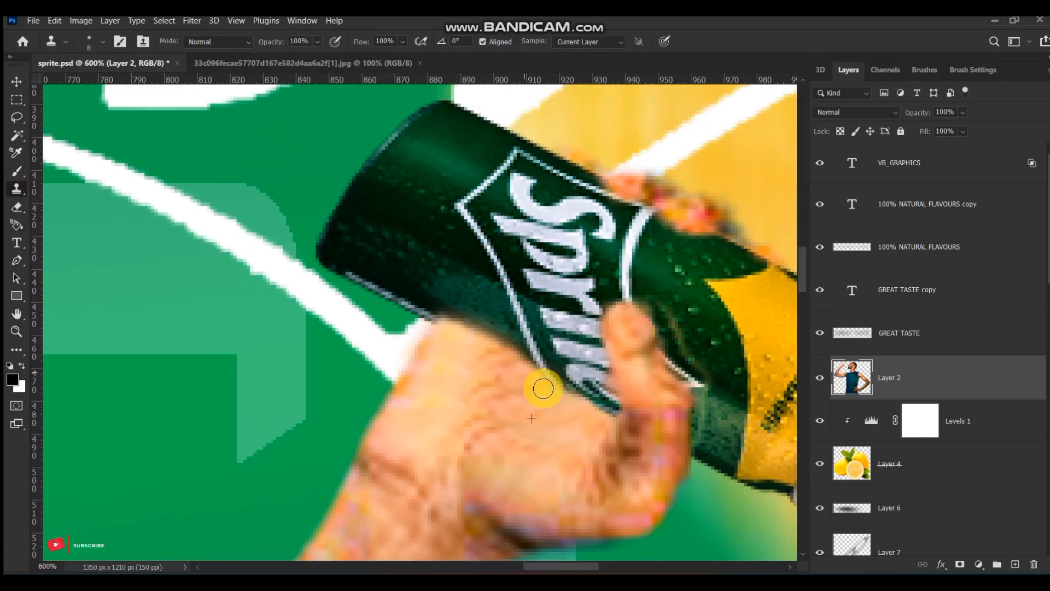
pyautogui.moveTo(469, 303); pyautogui.dragTo(437, 316)
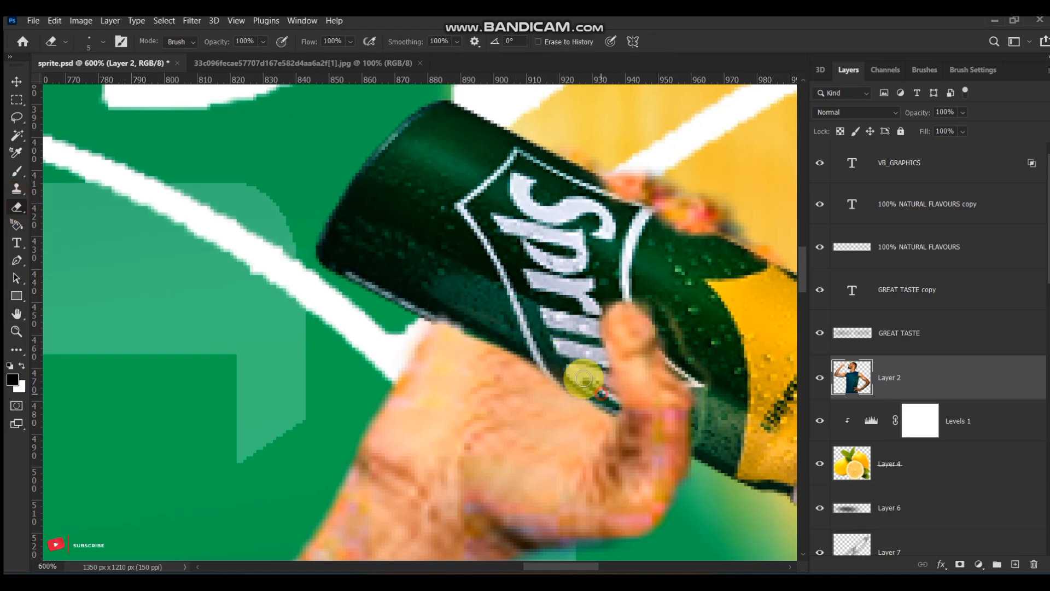
pyautogui.moveTo(584, 378); pyautogui.dragTo(509, 353)
# Review the retouched hand and the complete poster together with its layer stack.
pyautogui.press('ctrl+KP_Subtract')
pyautogui.press('ctrl+KP_Subtract')
pyautogui.press('ctrl+KP_Subtract')
pyautogui.press('ctrl+KP_Subtract')
pyautogui.press('ctrl+KP_Add')
pyautogui.click(889, 339)
pyautogui.scroll(-2, 887, 438)
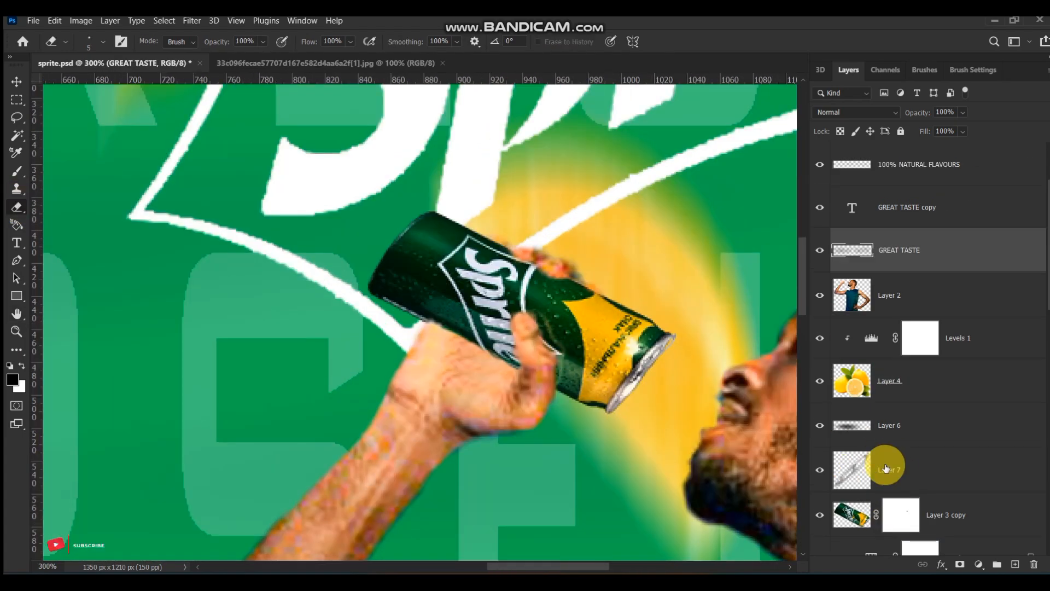
pyautogui.click(886, 468)
pyautogui.press('ctrl+KP_Subtract')
pyautogui.press('ctrl+KP_Subtract')
pyautogui.press('ctrl+KP_Subtract')
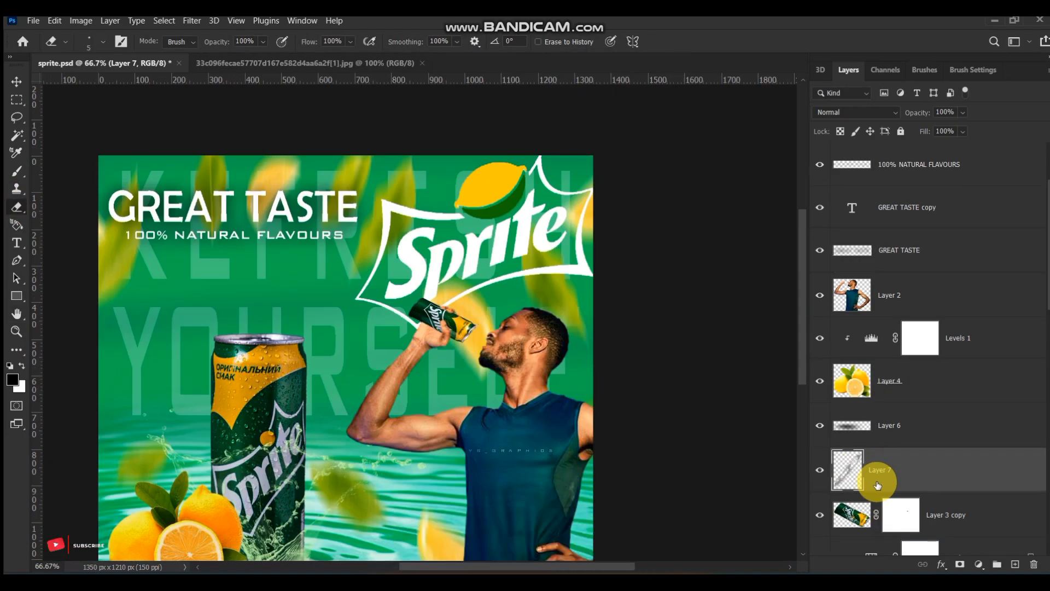
pyautogui.press('ctrl+KP_Subtract')
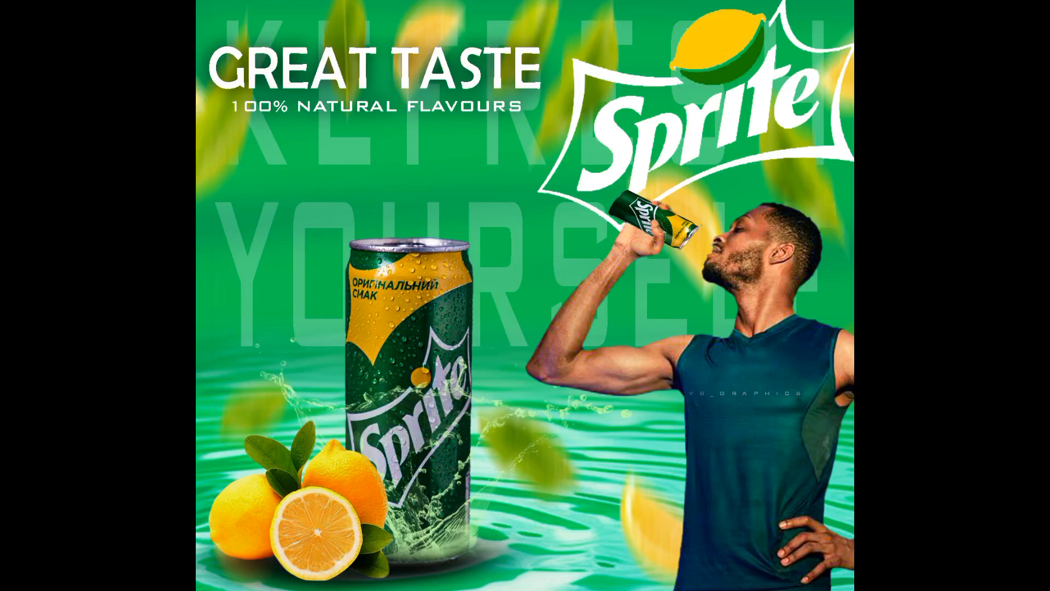